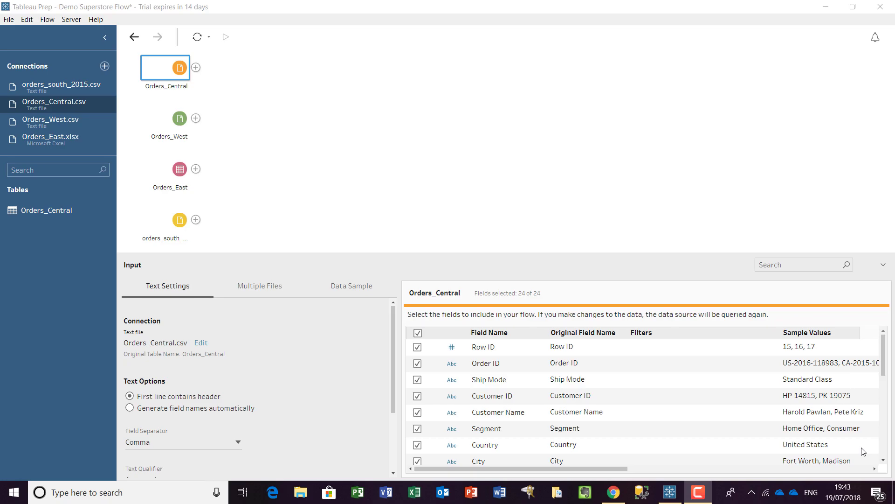
Step: Add a cleaning step to the flow directly after the Orders_Central input
{"action": "left_click", "coordinate": [175, 71]}
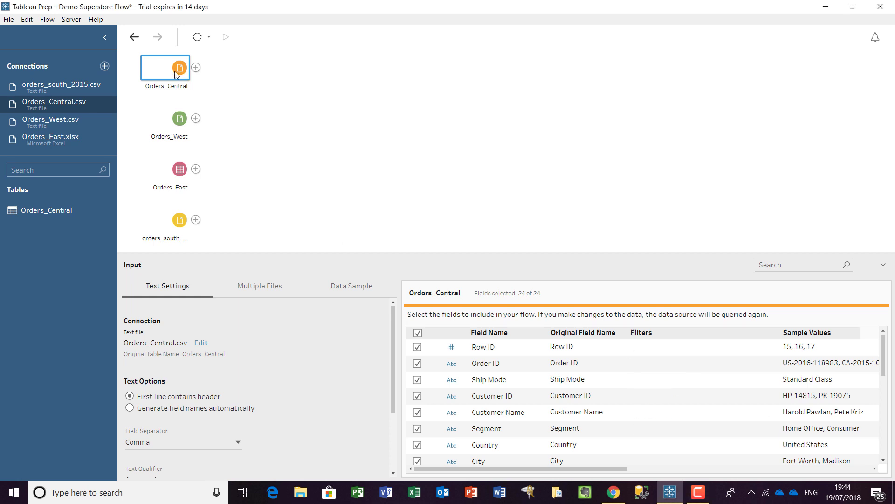
{"action": "left_click", "coordinate": [197, 68]}
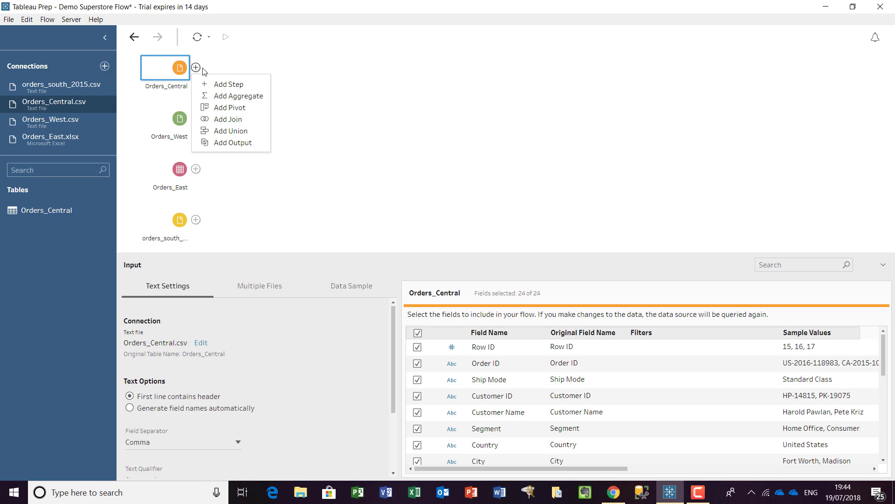
{"action": "left_click", "coordinate": [243, 85]}
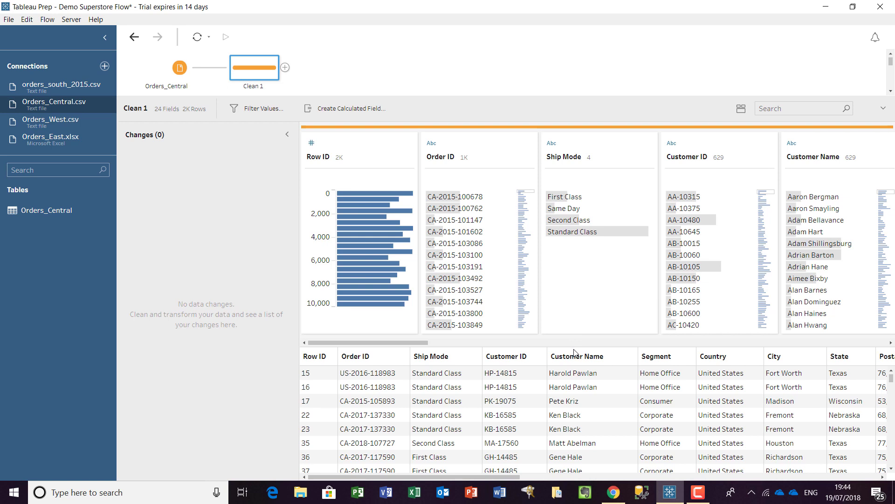
Step: In the Discounts field, replace the value None with 0 and change the data type to Number (decimal)
{"action": "left_click_drag", "start_coordinate": [420, 343], "coordinate": [893, 333]}
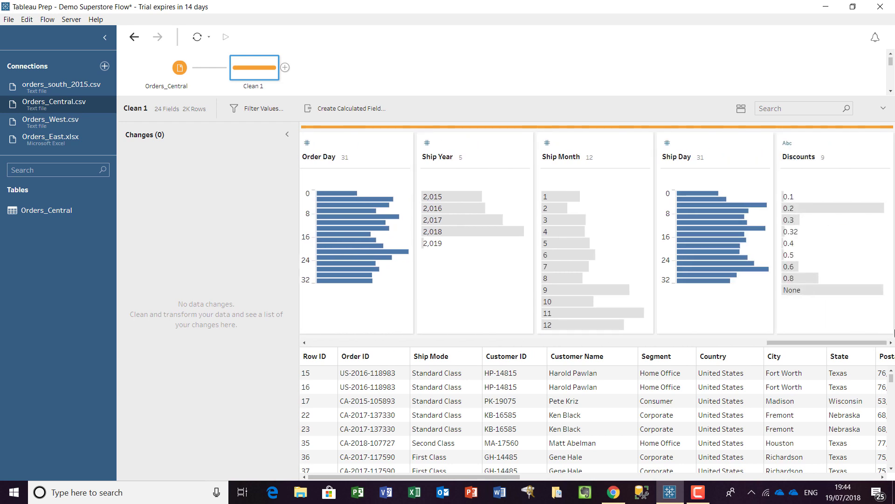
{"action": "mouse_move", "coordinate": [808, 296]}
{"action": "left_click", "coordinate": [808, 290]}
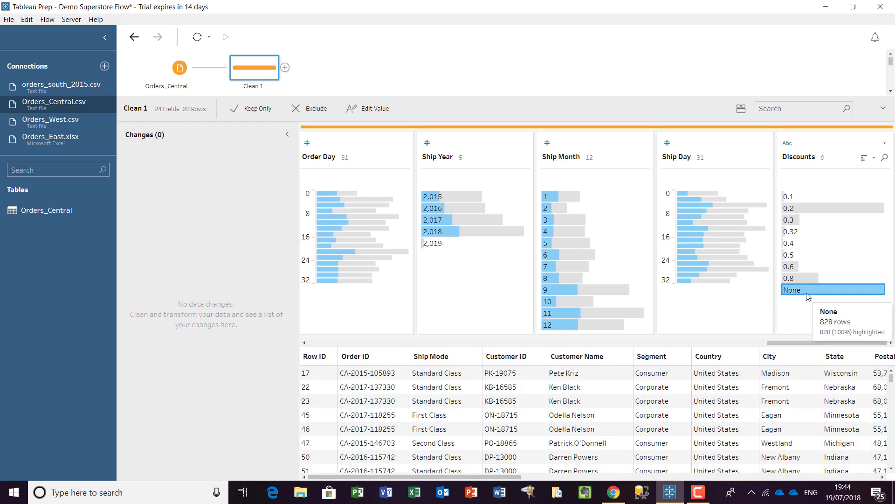
{"action": "right_click", "coordinate": [809, 297]}
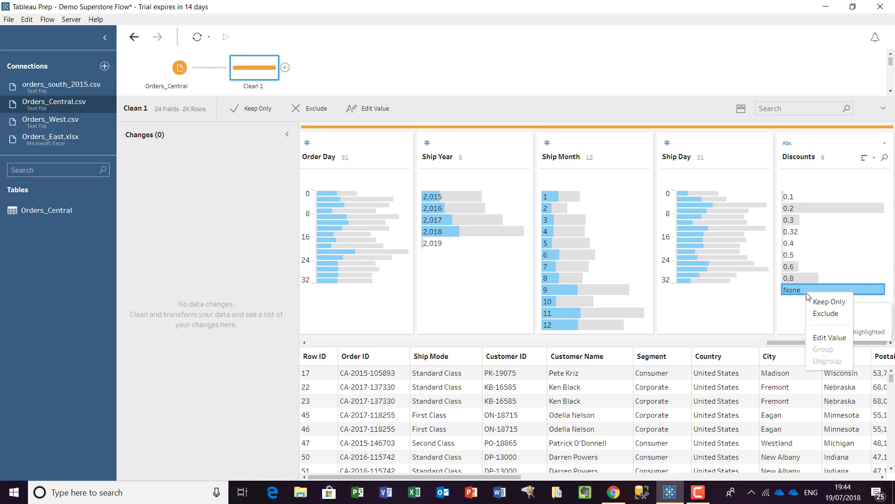
{"action": "left_click", "coordinate": [834, 337]}
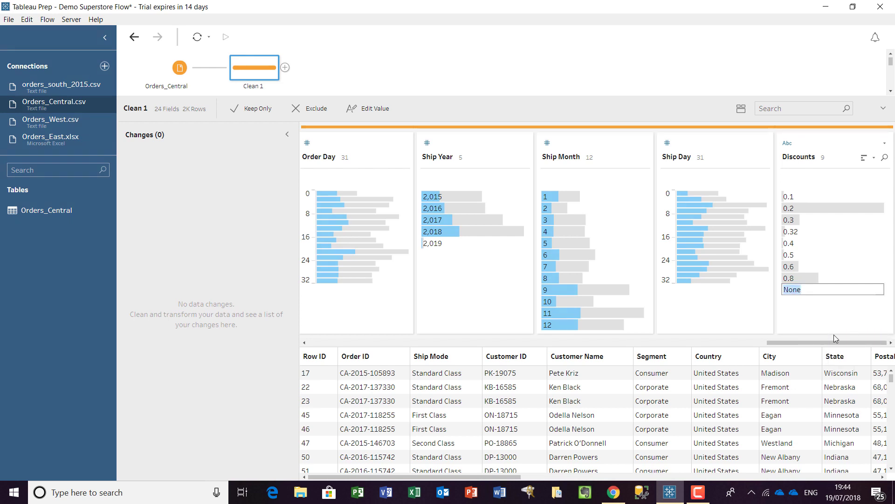
{"action": "type", "text": "0"}
{"action": "key", "text": "Return"}
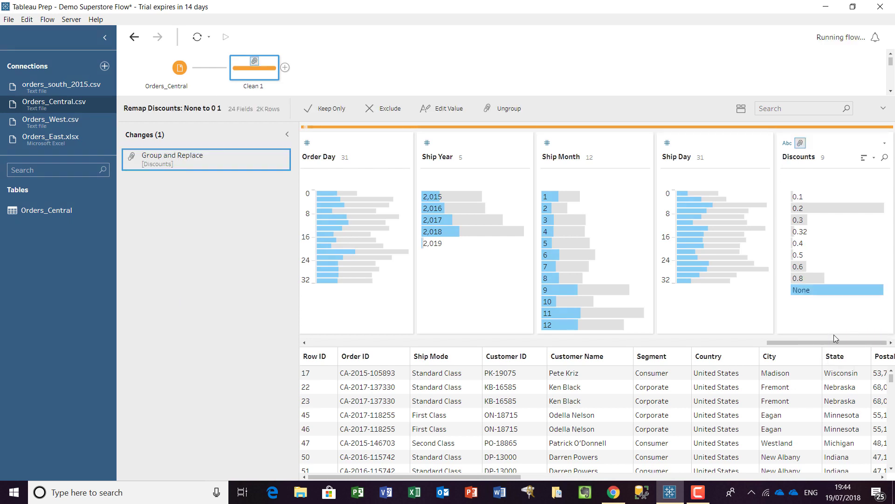
{"action": "left_click", "coordinate": [787, 144]}
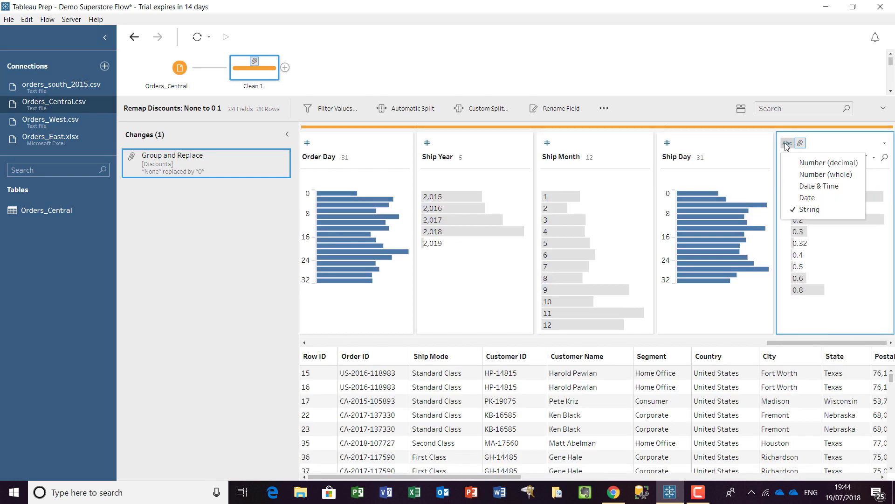
{"action": "left_click", "coordinate": [800, 163]}
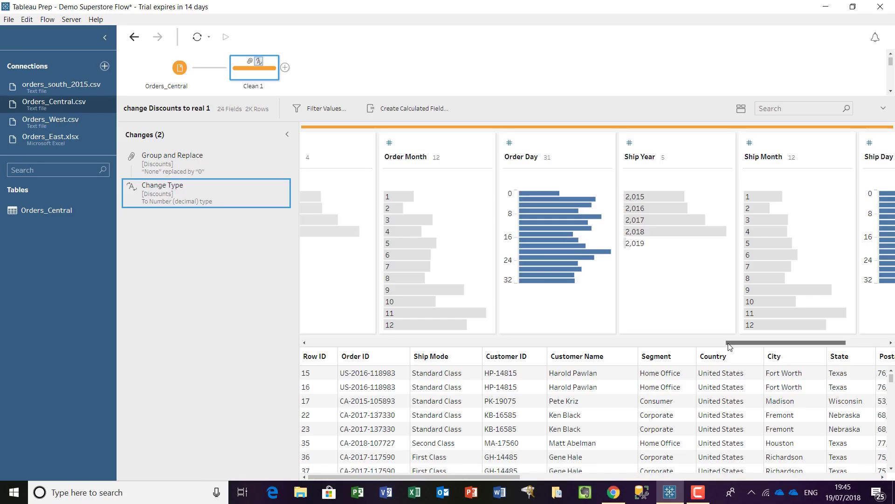
Step: Search the cleaning step's fields for "order" and for "ship", and clear the search
{"action": "scroll", "coordinate": [387, 189], "scroll_direction": "left", "scroll_amount": 5}
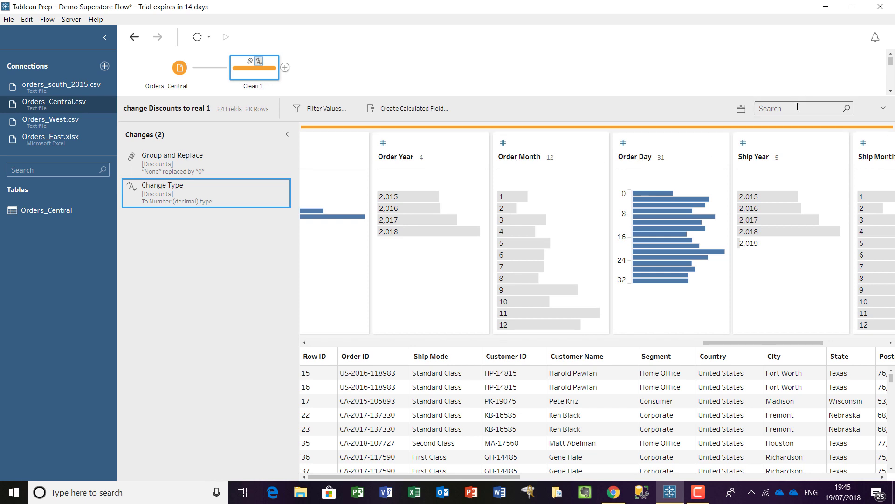
{"action": "type", "text": "order"}
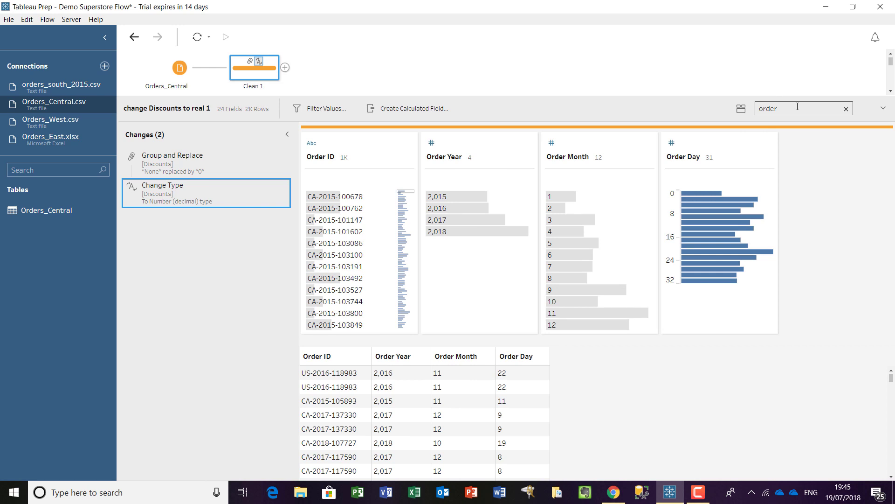
{"action": "left_click_drag", "start_coordinate": [793, 107], "coordinate": [743, 111]}
{"action": "type", "text": "ship"}
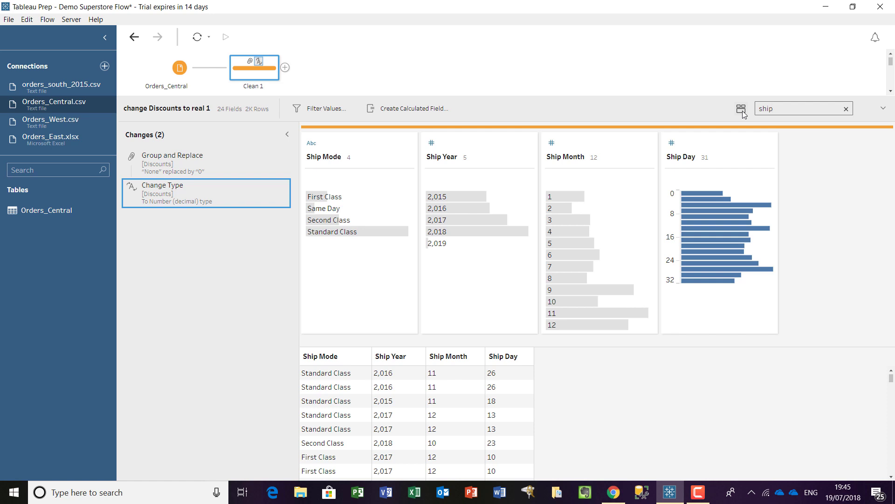
{"action": "left_click", "coordinate": [845, 109]}
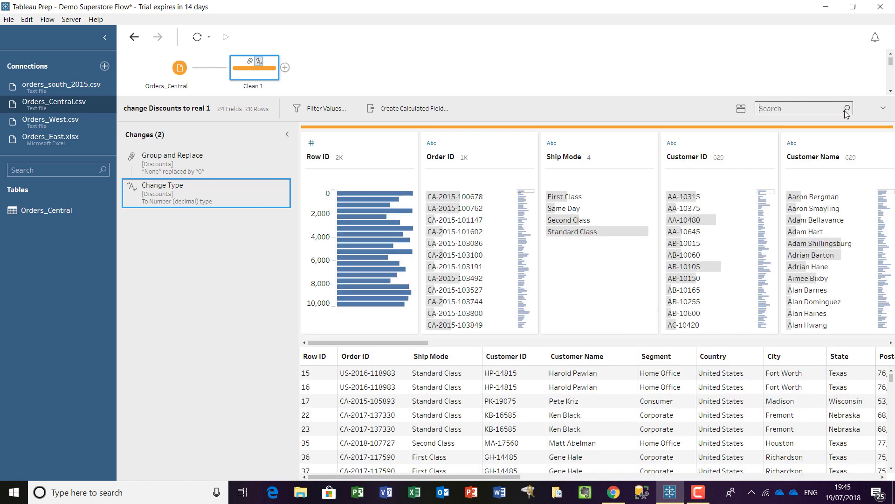
Step: Start a calculated field named Order Date and insert the MAKEDATE function into its formula
{"action": "left_click", "coordinate": [374, 111]}
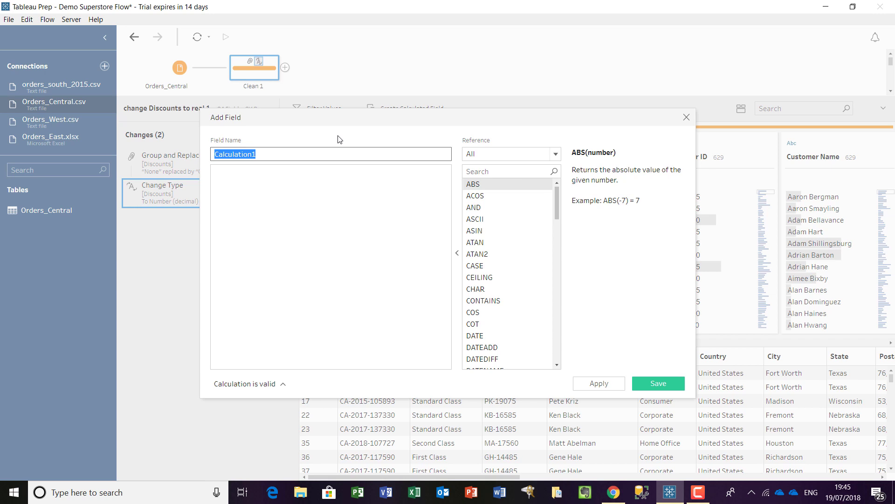
{"action": "type", "text": "Order Date"}
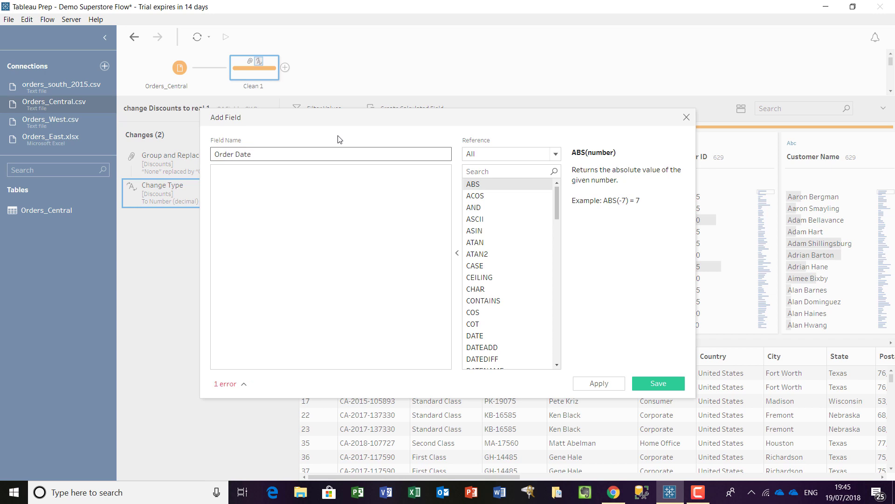
{"action": "left_click", "coordinate": [314, 185]}
{"action": "left_click_drag", "start_coordinate": [556, 208], "coordinate": [554, 301]}
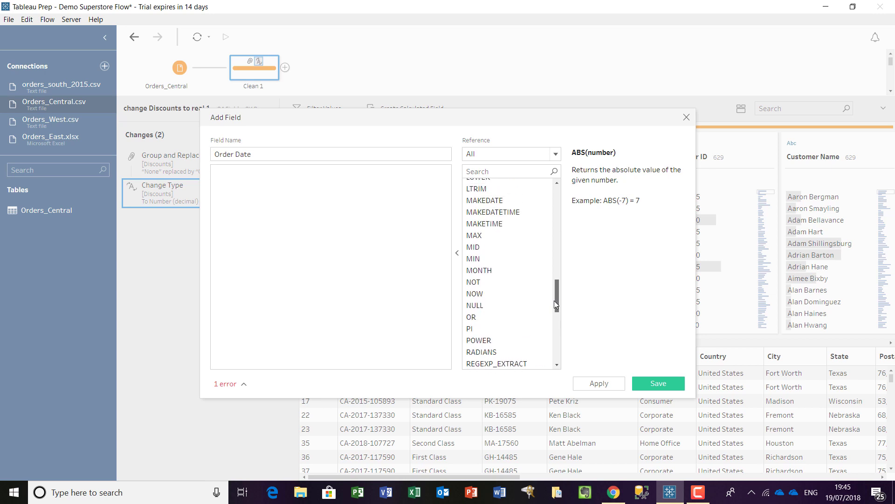
{"action": "left_click_drag", "start_coordinate": [485, 200], "coordinate": [280, 176]}
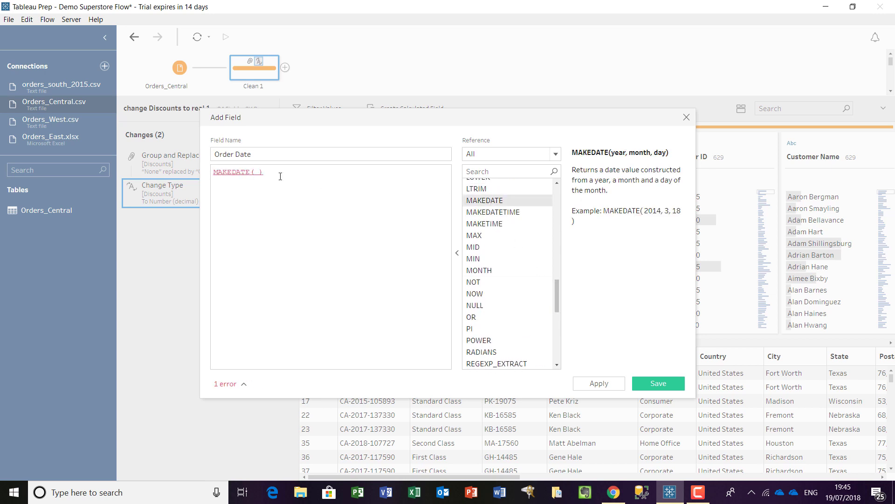
Step: Complete the MAKEDATE formula with [Order Year], [Order Month] and [Order Day] as arguments, and save the calculated field
{"action": "type", "text": "ORD"}
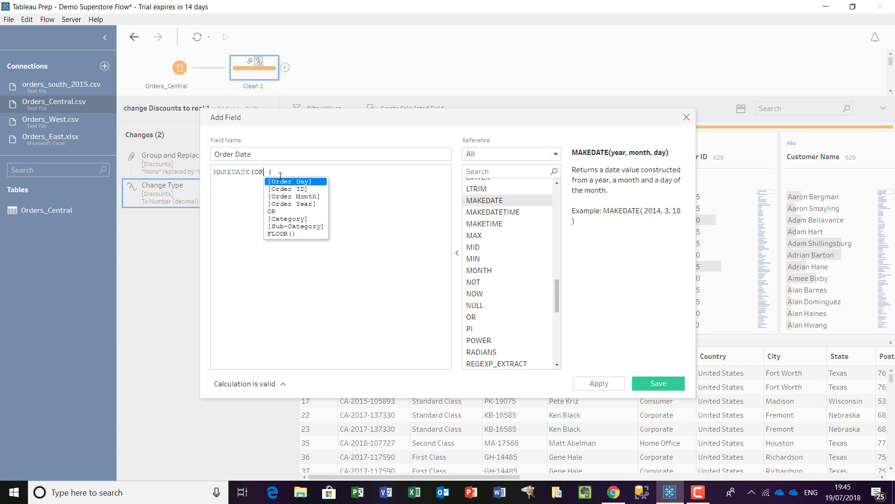
{"action": "key", "text": "Down"}
{"action": "key", "text": "Down"}
{"action": "key", "text": "Down"}
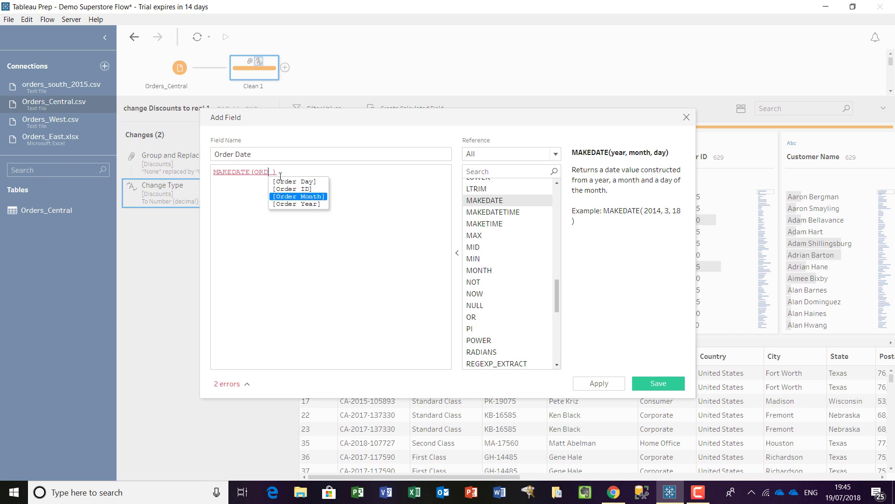
{"action": "key", "text": "Return"}
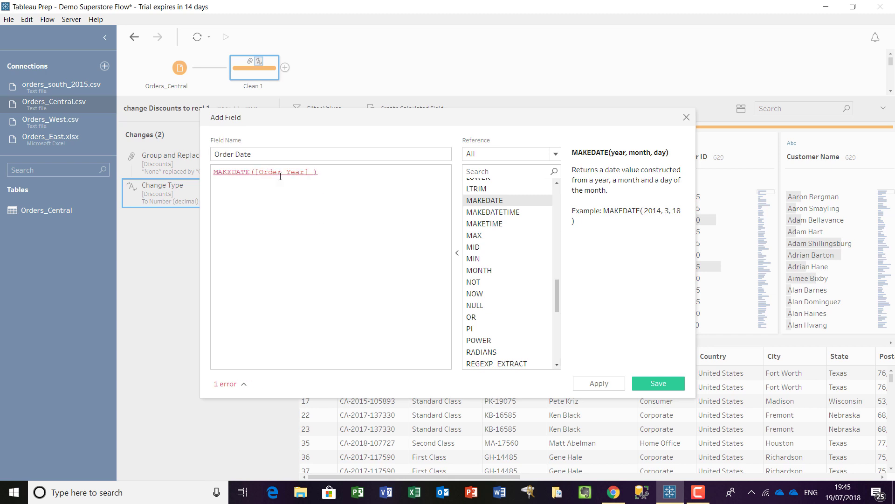
{"action": "type", "text": ", "}
{"action": "type", "text": "[Order"}
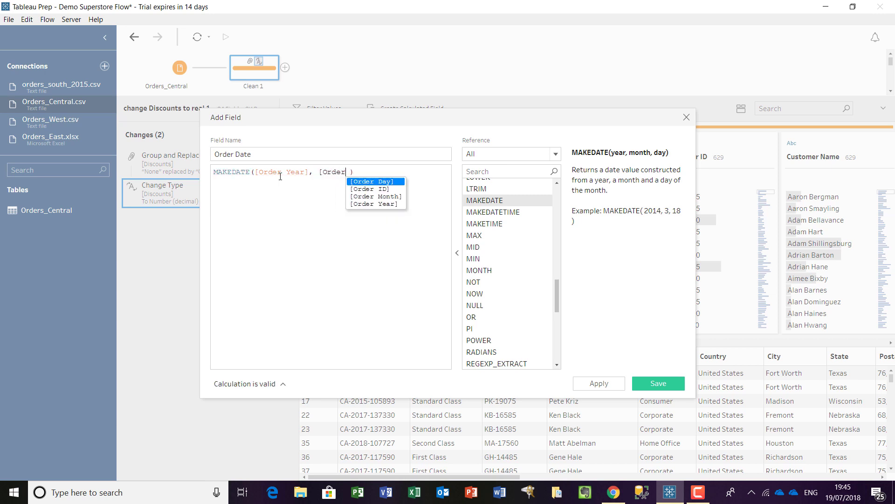
{"action": "key", "text": "Down"}
{"action": "key", "text": "Down"}
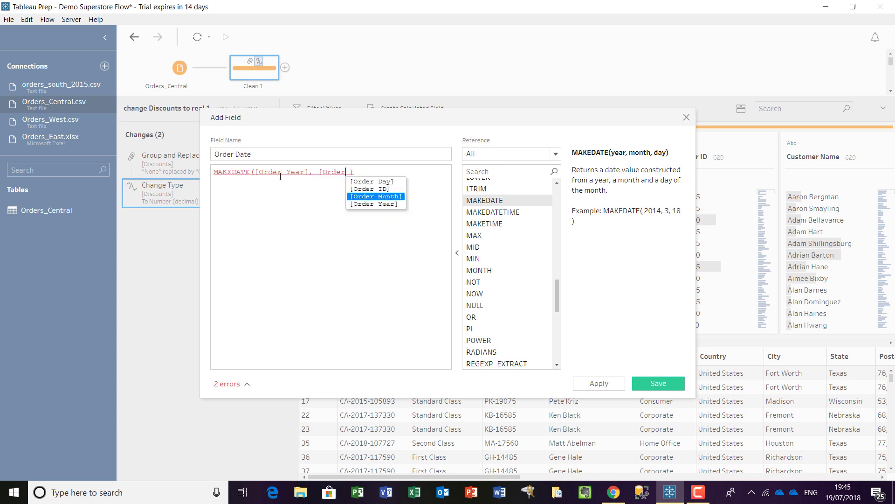
{"action": "key", "text": "Return"}
{"action": "type", "text": ","}
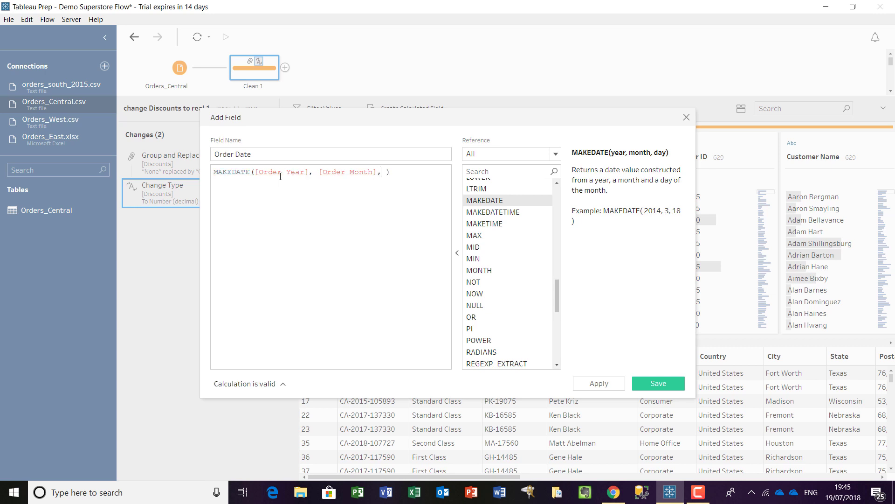
{"action": "type", "text": "Ord"}
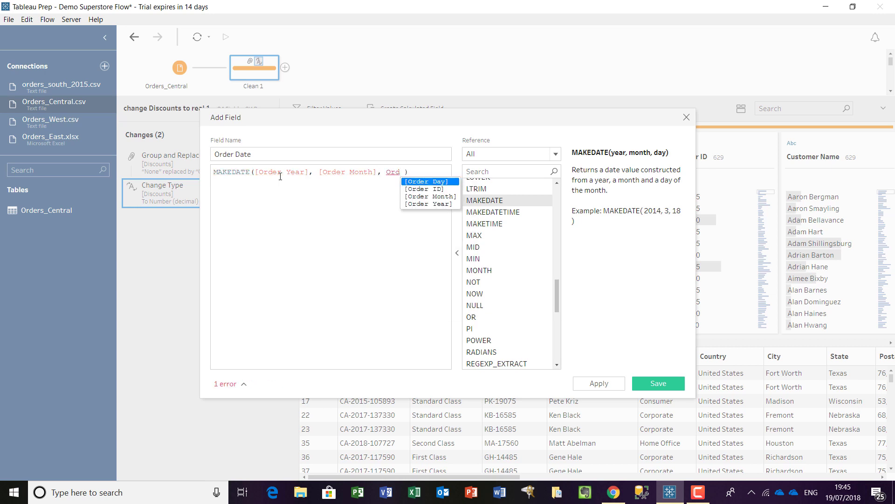
{"action": "key", "text": "Return"}
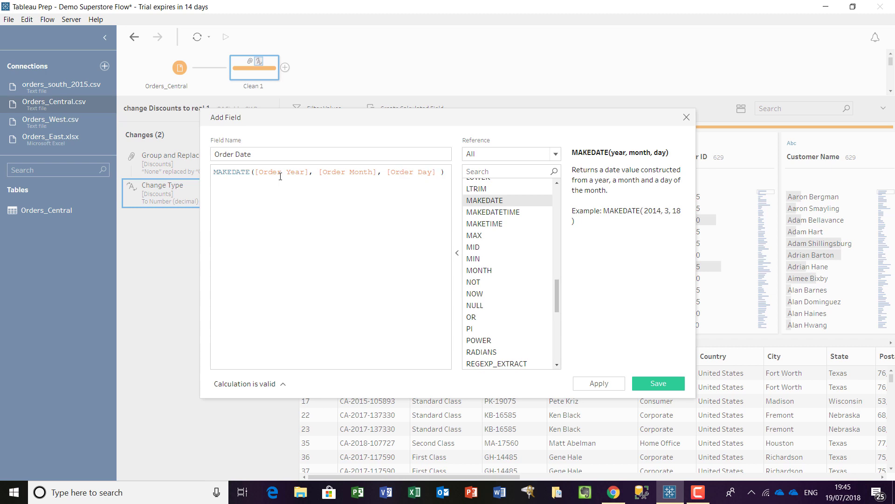
{"action": "left_click", "coordinate": [600, 383]}
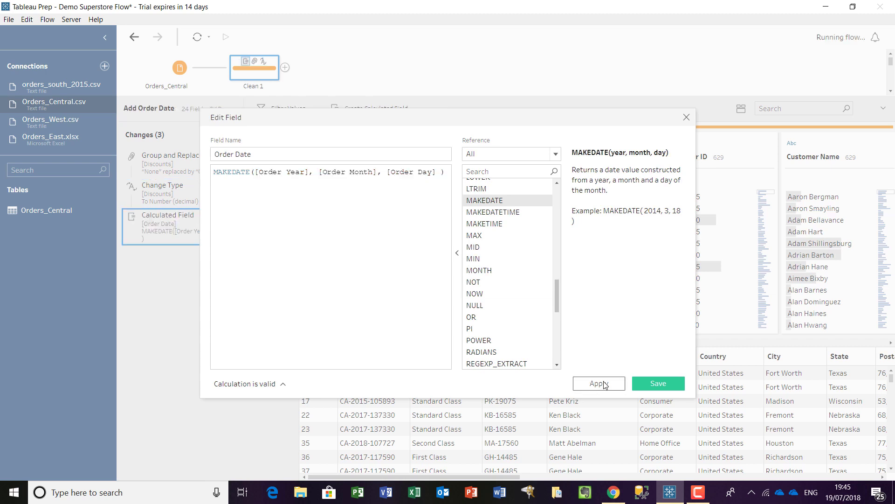
{"action": "left_click", "coordinate": [658, 384]}
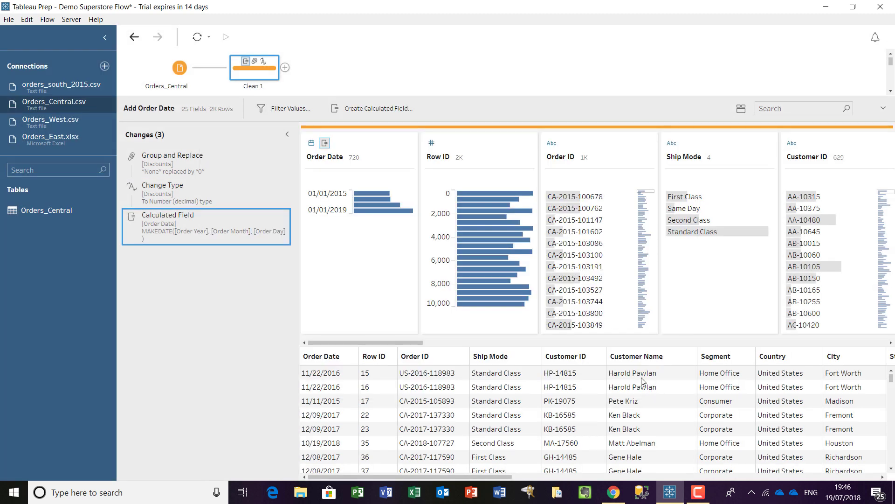
Step: Search the fields for "order" and remove the Order Year and Order Month fields
{"action": "left_click", "coordinate": [784, 109]}
{"action": "type", "text": "order"}
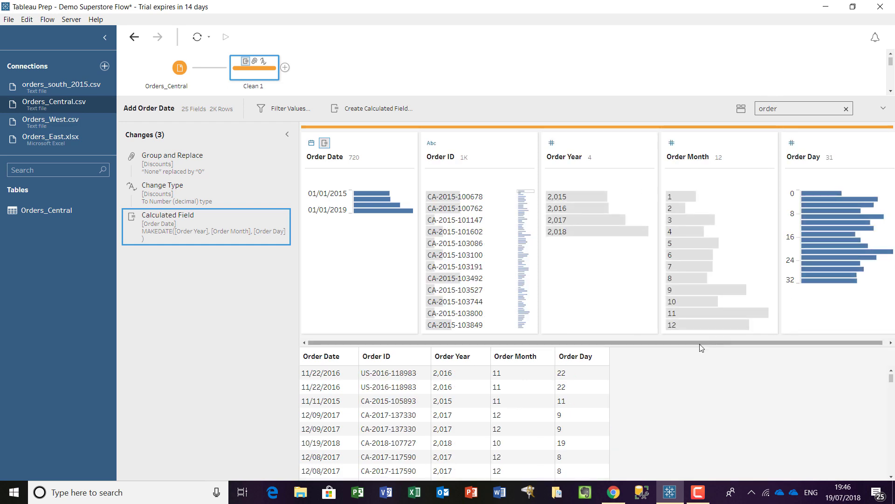
{"action": "left_click_drag", "start_coordinate": [700, 344], "coordinate": [806, 339]}
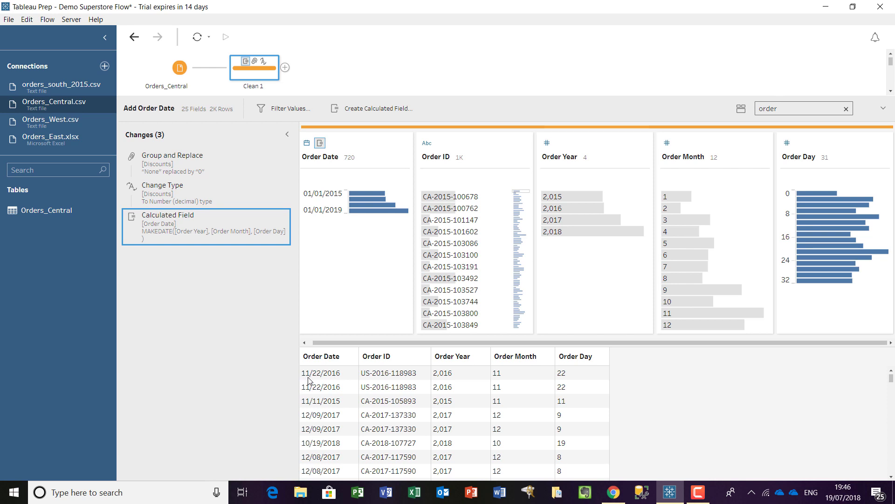
{"action": "left_click", "coordinate": [340, 357]}
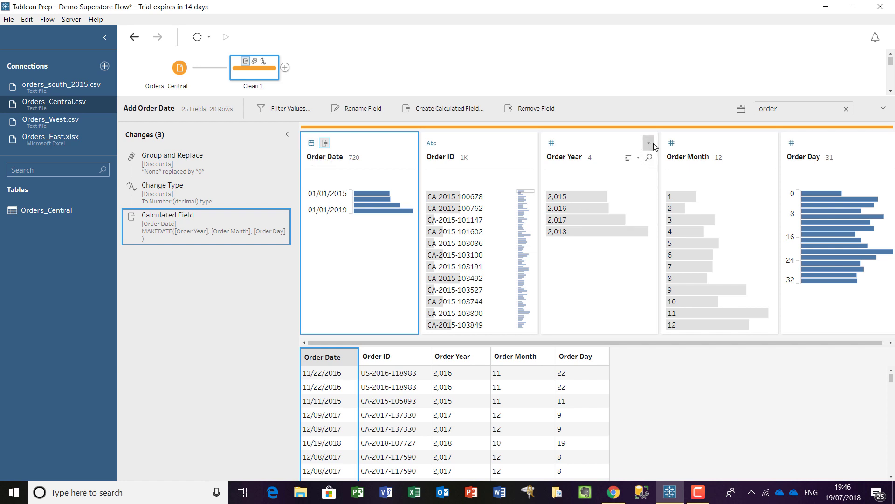
{"action": "left_click", "coordinate": [649, 142]}
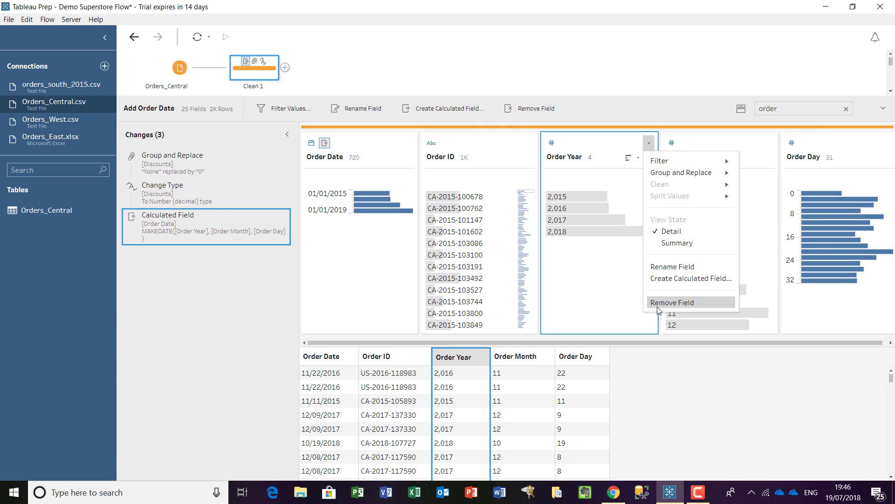
{"action": "left_click", "coordinate": [672, 302]}
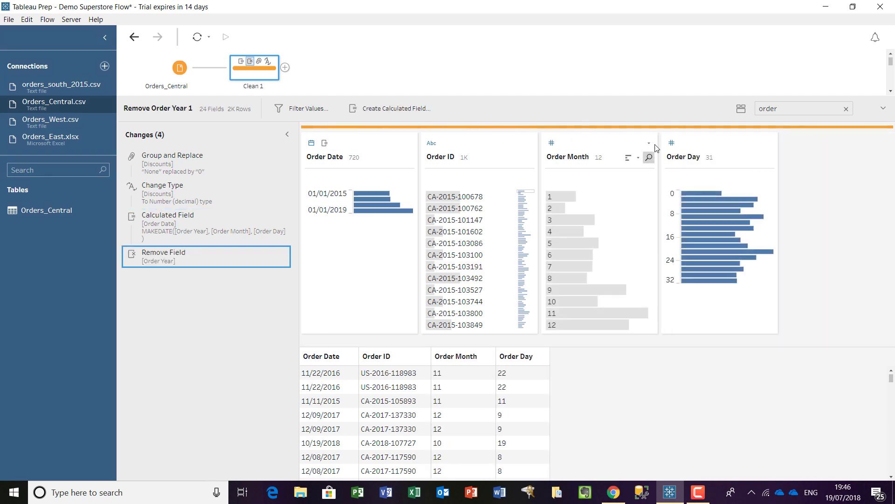
{"action": "left_click", "coordinate": [650, 142]}
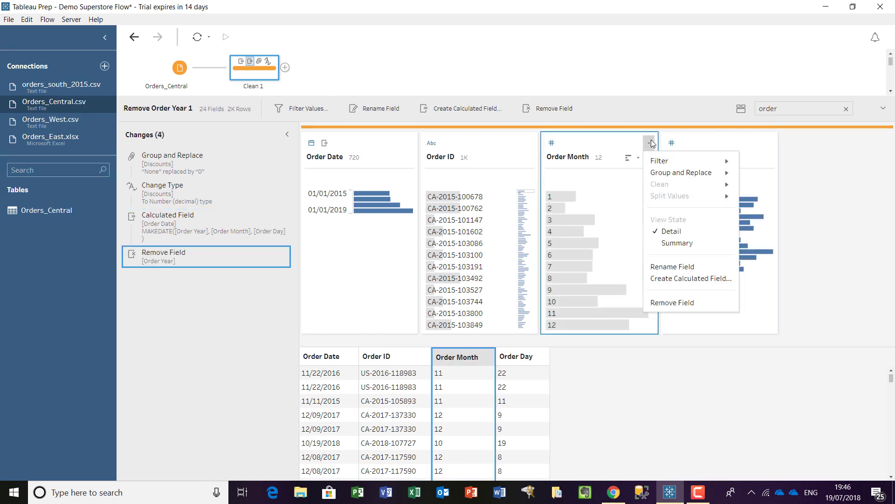
{"action": "left_click", "coordinate": [667, 304]}
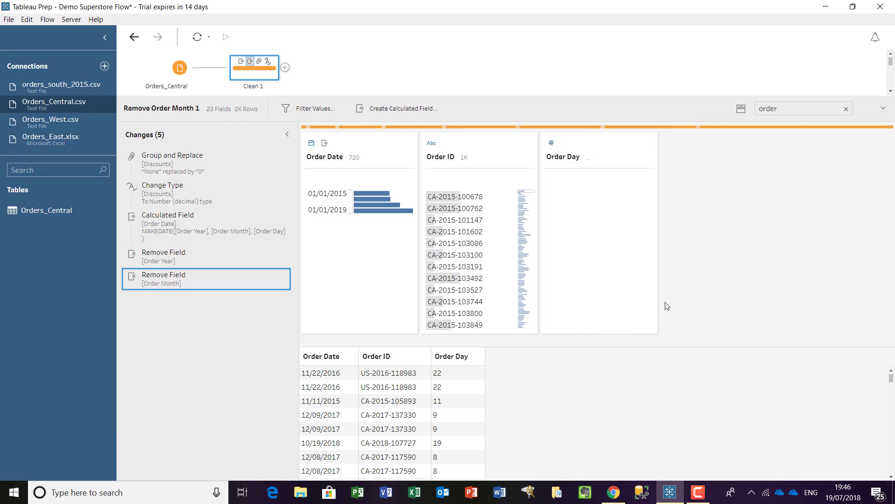
Step: Remove the Order Day field, search the fields for "ship", and clear the search
{"action": "left_click", "coordinate": [650, 142]}
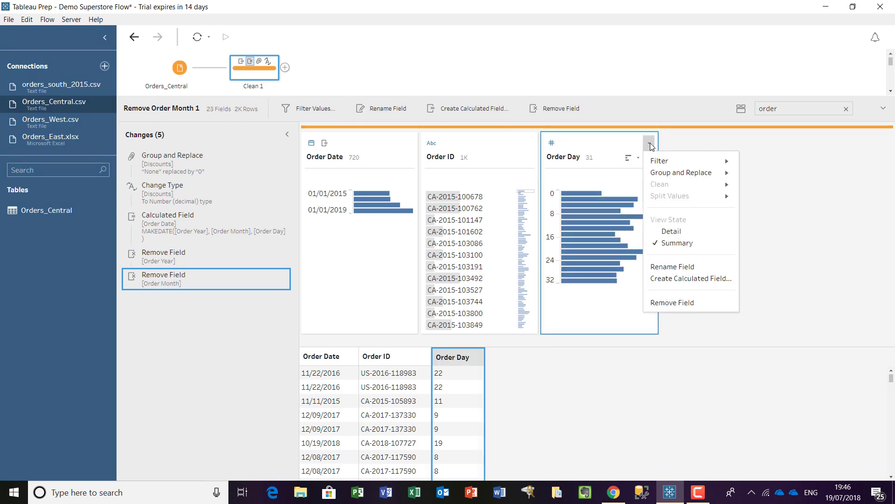
{"action": "left_click", "coordinate": [666, 303]}
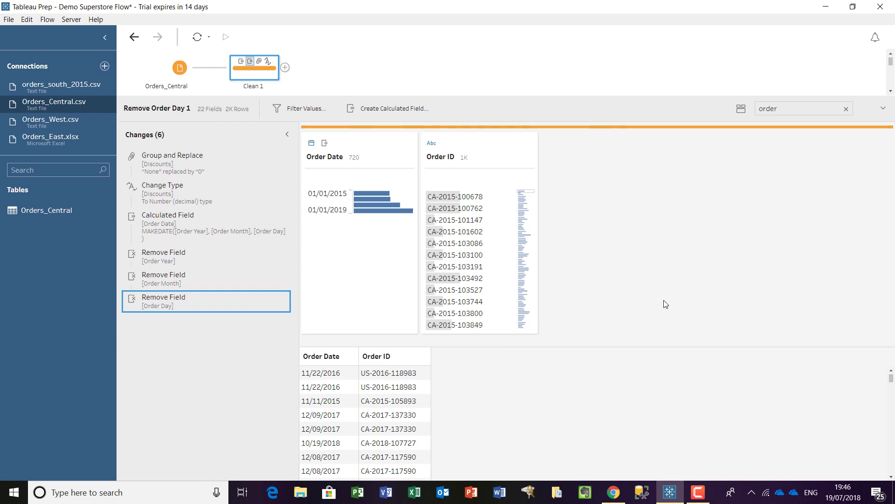
{"action": "left_click_drag", "start_coordinate": [778, 109], "coordinate": [751, 109]}
{"action": "type", "text": "ship"}
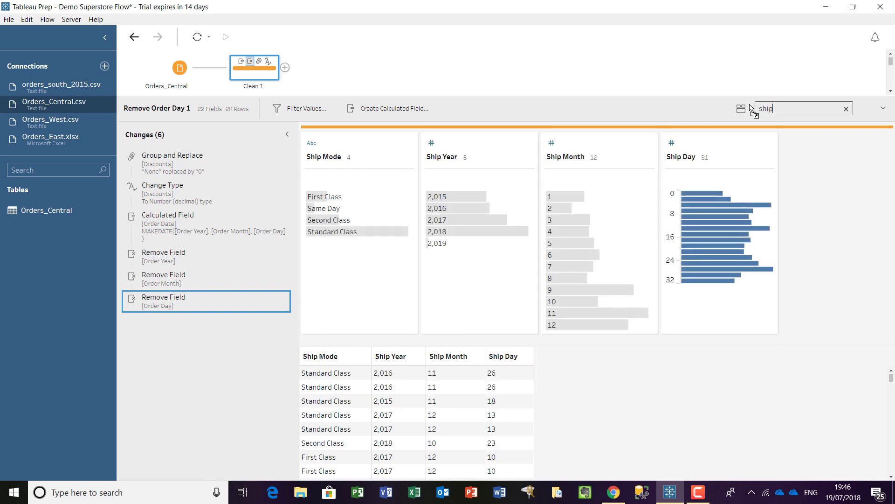
{"action": "left_click", "coordinate": [846, 109]}
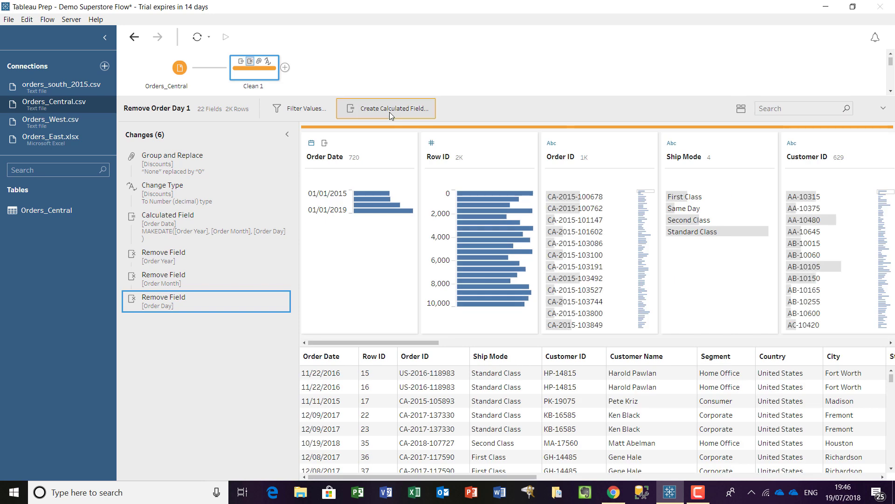
Step: Start a calculated field named Ship Date and insert the MAKEDATE function into its formula
{"action": "left_click", "coordinate": [390, 110]}
{"action": "type", "text": "Ship Date"}
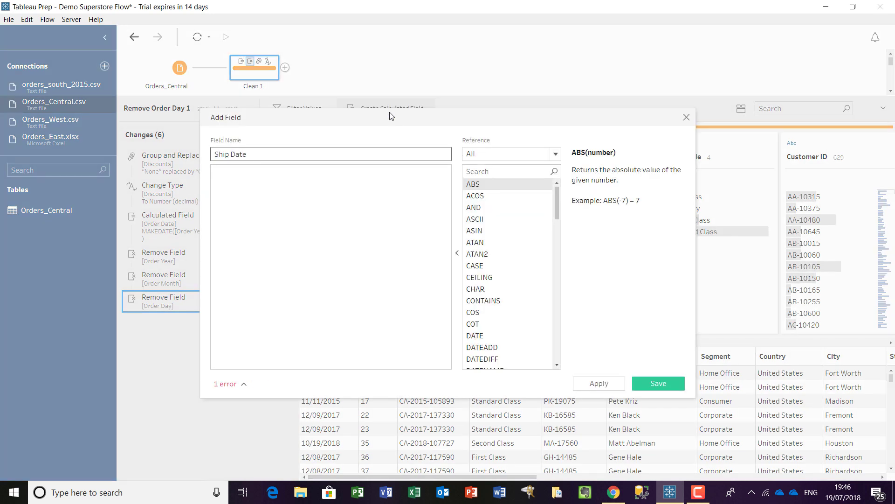
{"action": "left_click_drag", "start_coordinate": [558, 198], "coordinate": [556, 284]}
{"action": "left_click", "coordinate": [474, 237]}
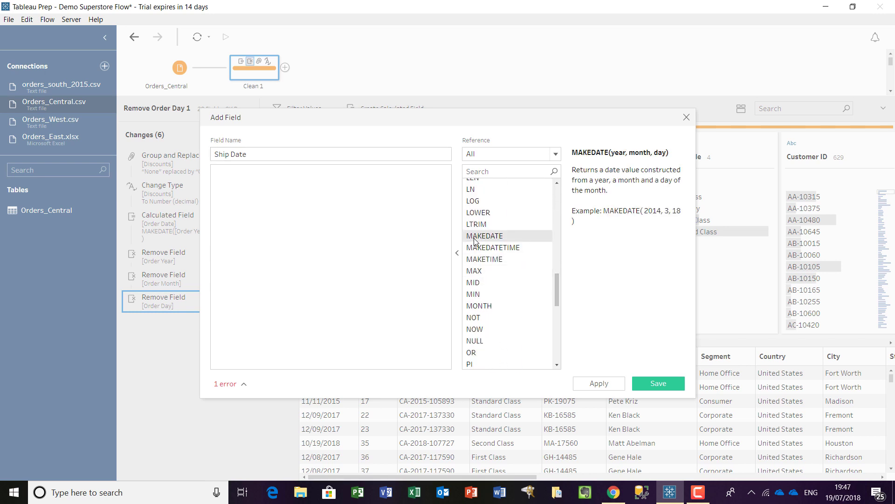
{"action": "double_click", "coordinate": [474, 237]}
Step: Complete the MAKEDATE formula with [Ship Year], [Ship Month] and [Ship Day] as arguments, and save the calculated field
{"action": "type", "text": "shi"}
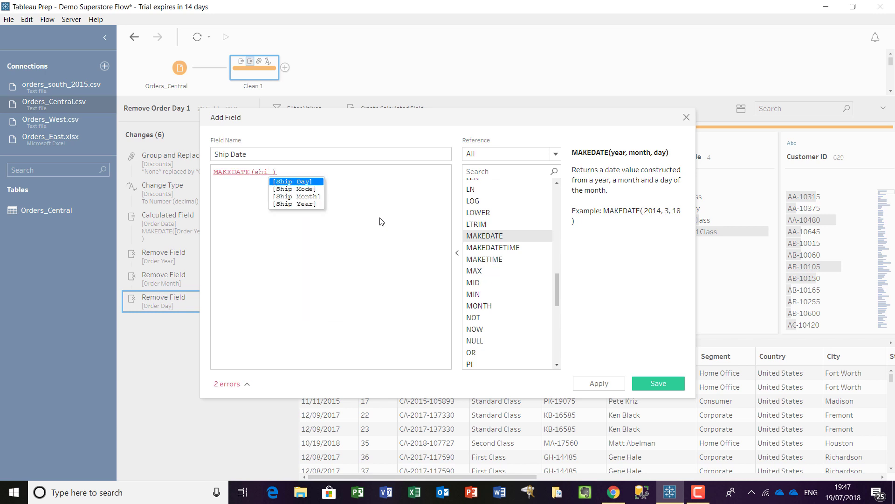
{"action": "key", "text": "Down"}
{"action": "key", "text": "Down"}
{"action": "key", "text": "Down"}
{"action": "key", "text": "Return"}
{"action": "type", "text": ", ship"}
{"action": "key", "text": "Down"}
{"action": "key", "text": "Down"}
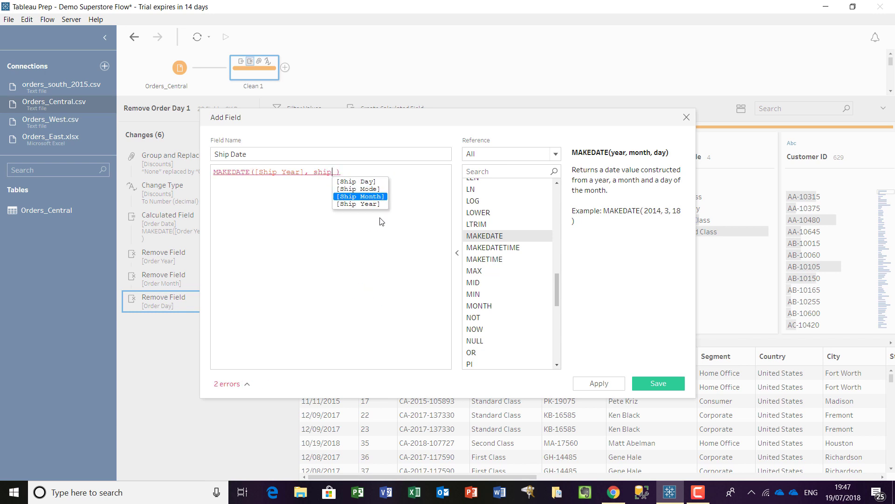
{"action": "key", "text": "Return"}
{"action": "type", "text": ", ship"}
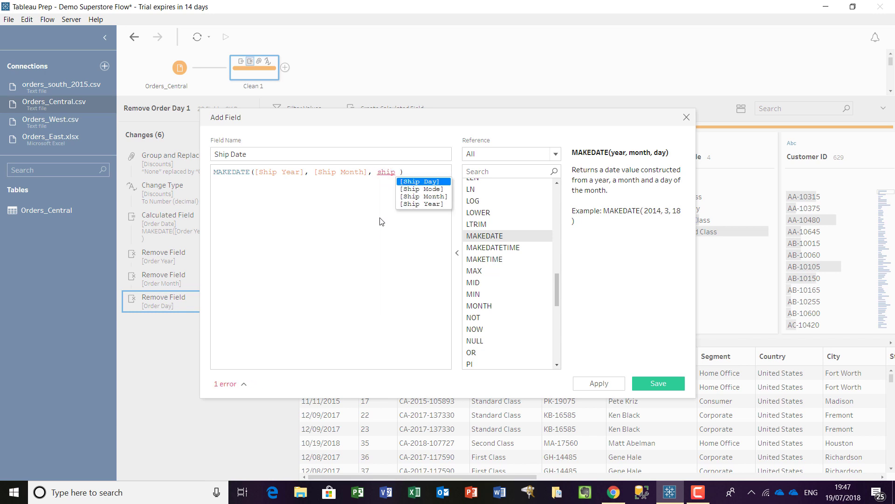
{"action": "key", "text": "Return"}
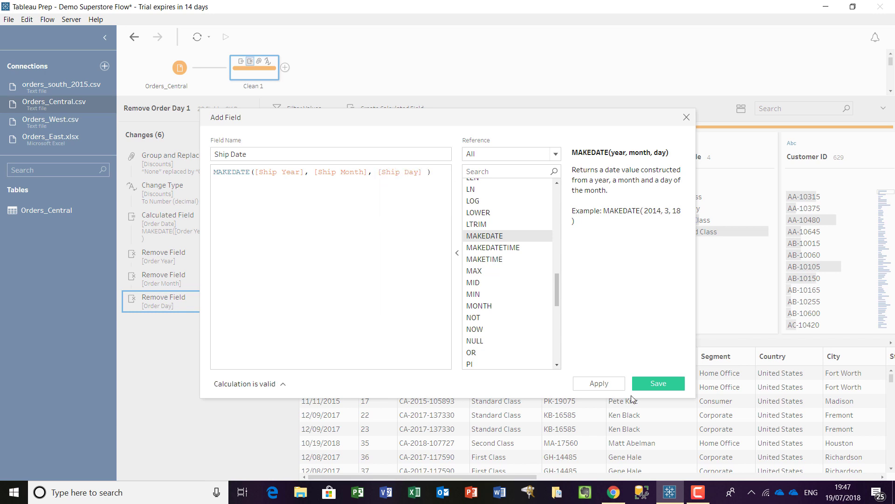
{"action": "left_click", "coordinate": [600, 383]}
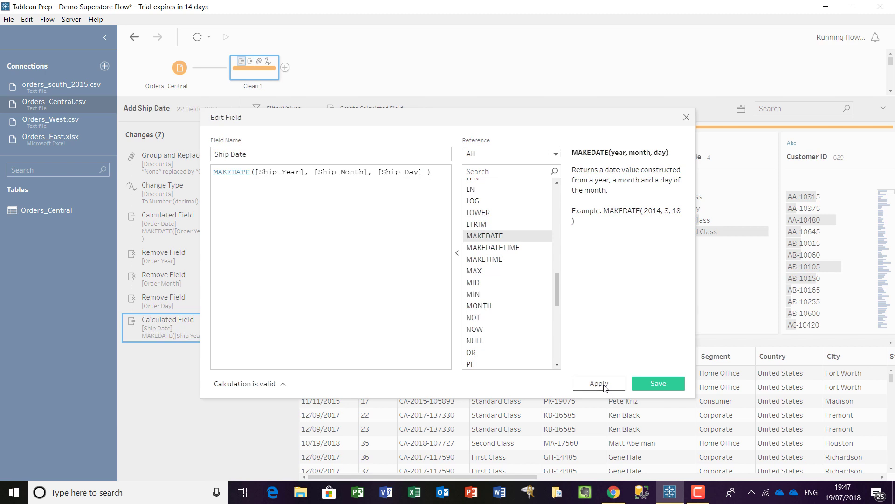
{"action": "left_click", "coordinate": [649, 393]}
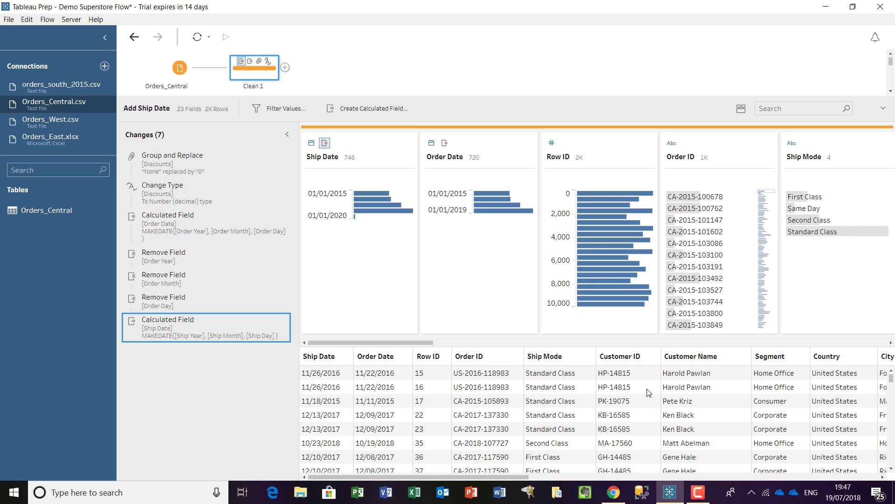
Step: Create and save a calculated field named Region with the constant text value "Central"
{"action": "left_click", "coordinate": [365, 111]}
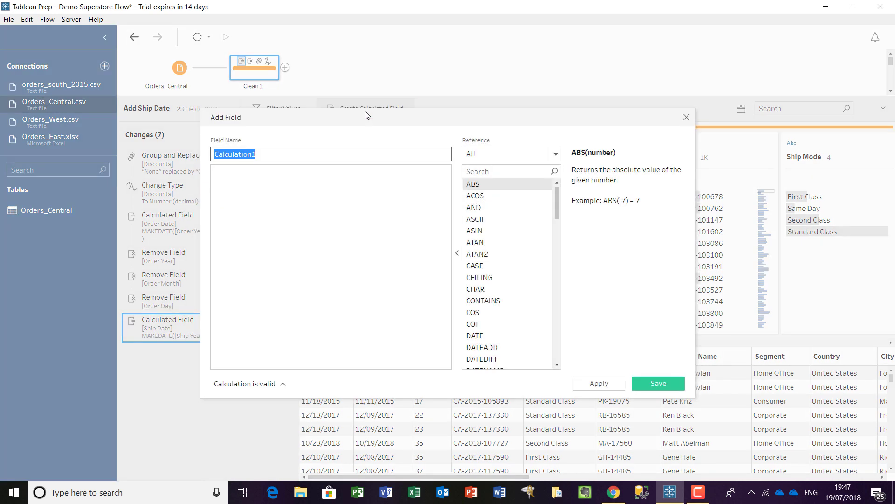
{"action": "type", "text": "Region"}
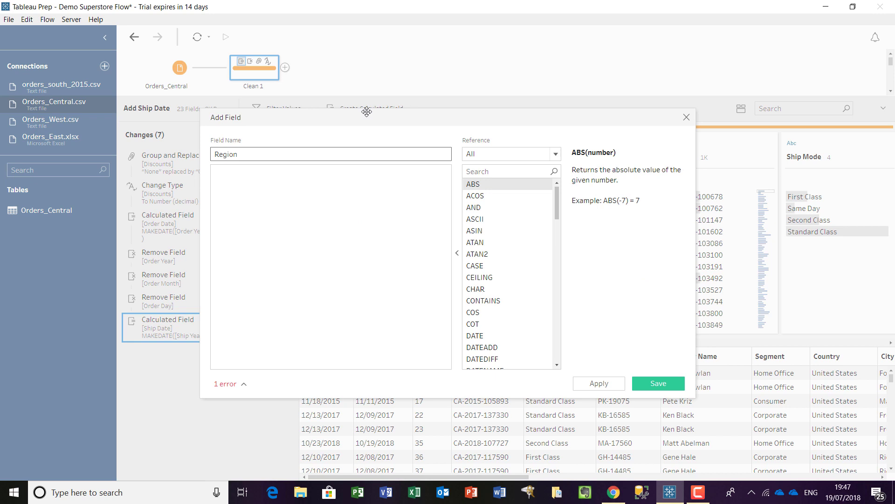
{"action": "left_click", "coordinate": [319, 188]}
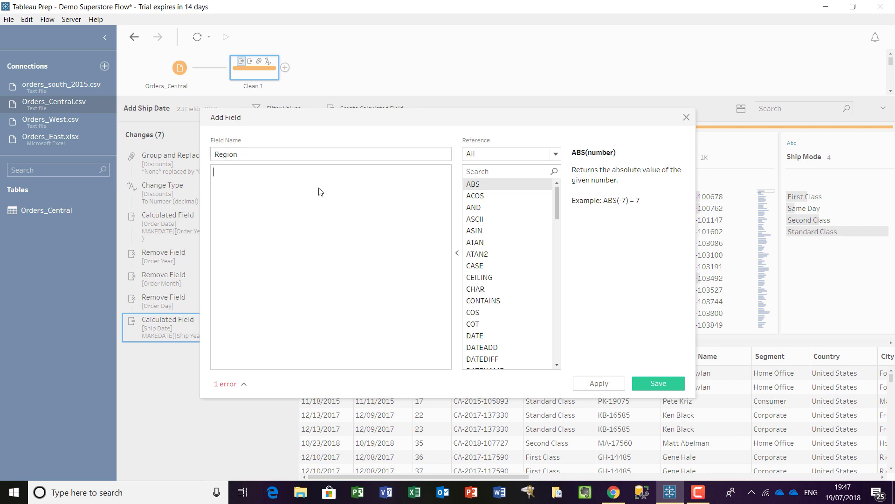
{"action": "type", "text": "\"Central\""}
{"action": "left_click", "coordinate": [599, 383]}
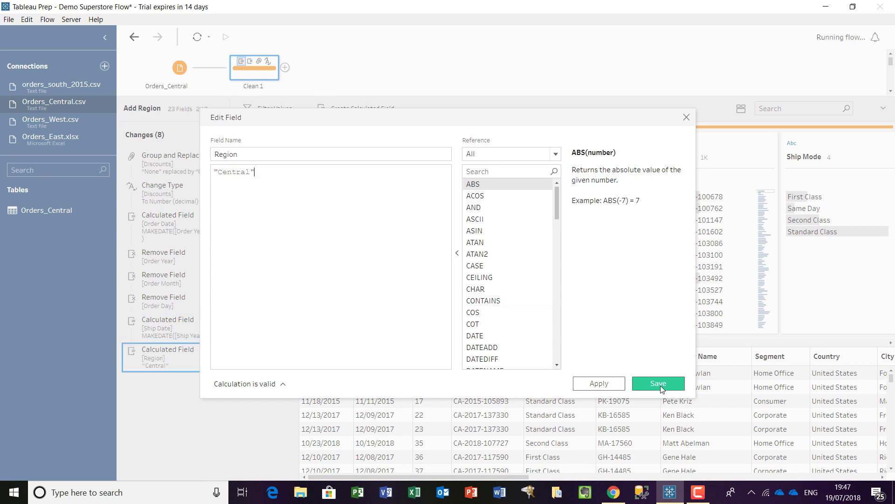
{"action": "left_click", "coordinate": [659, 384]}
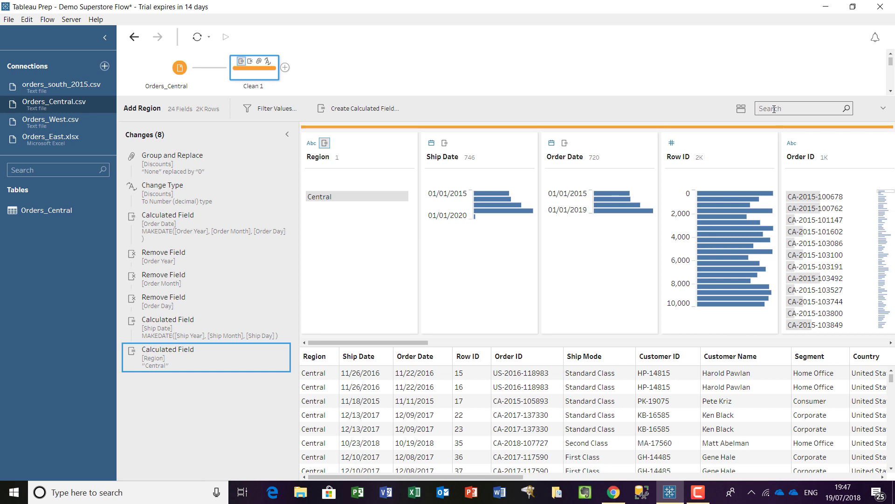
Step: Search the fields for "ship" and remove the Ship Year, Ship Month and Ship Day fields
{"action": "left_click", "coordinate": [775, 108]}
{"action": "type", "text": "ship"}
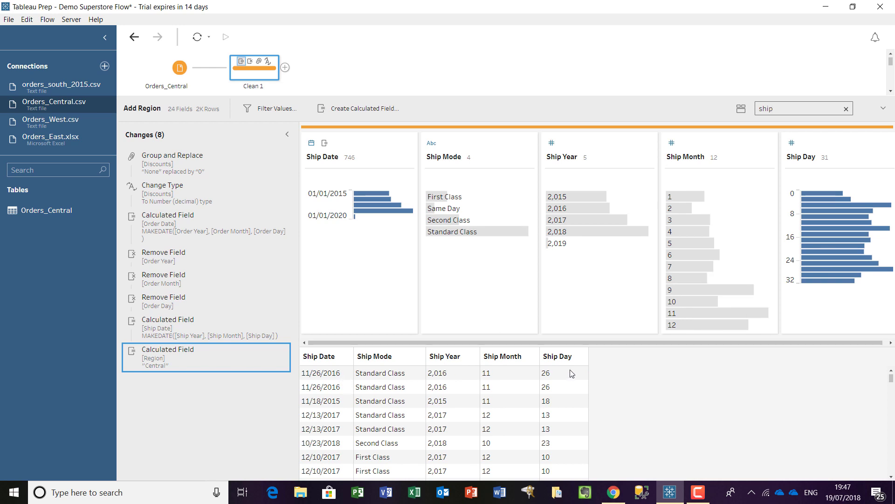
{"action": "left_click", "coordinate": [649, 142]}
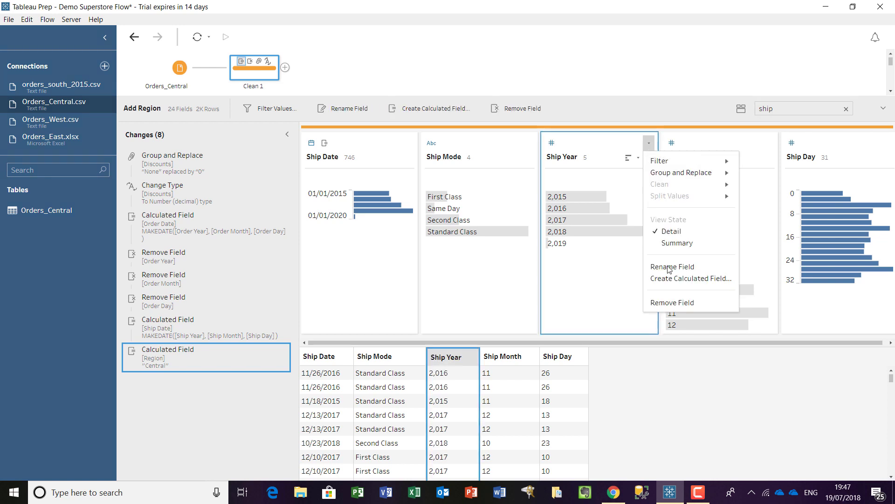
{"action": "left_click", "coordinate": [672, 303]}
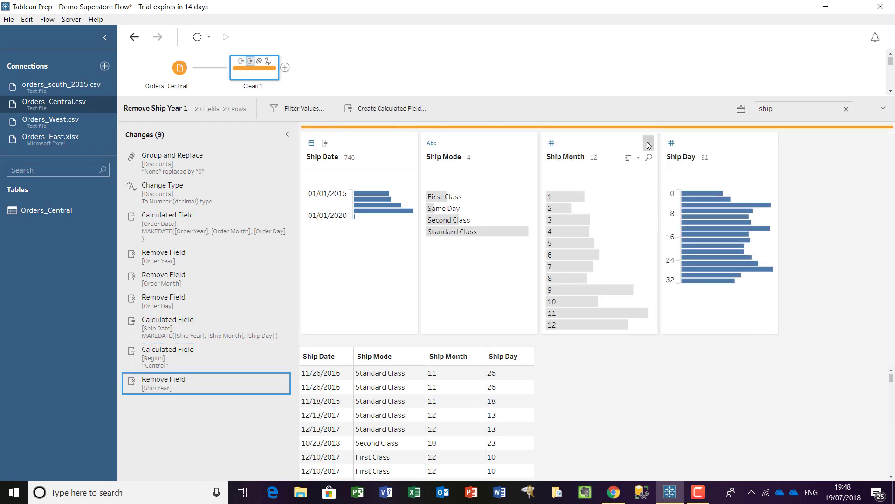
{"action": "left_click", "coordinate": [649, 143]}
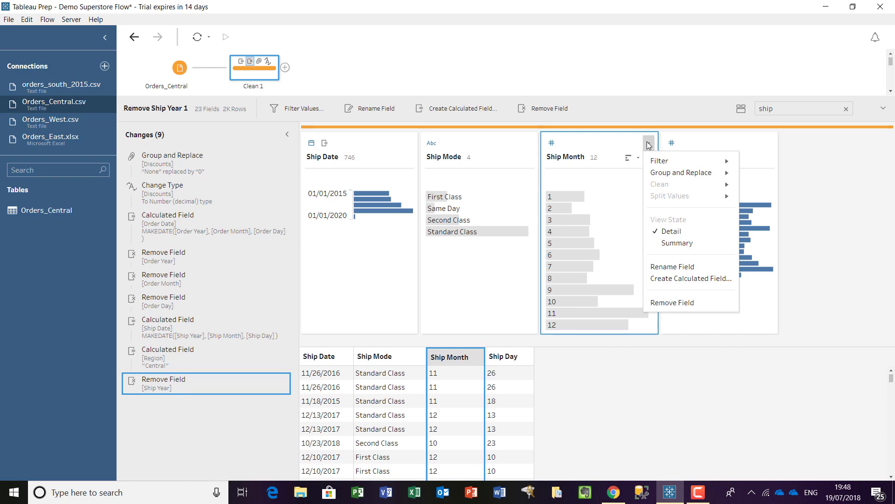
{"action": "left_click", "coordinate": [672, 303]}
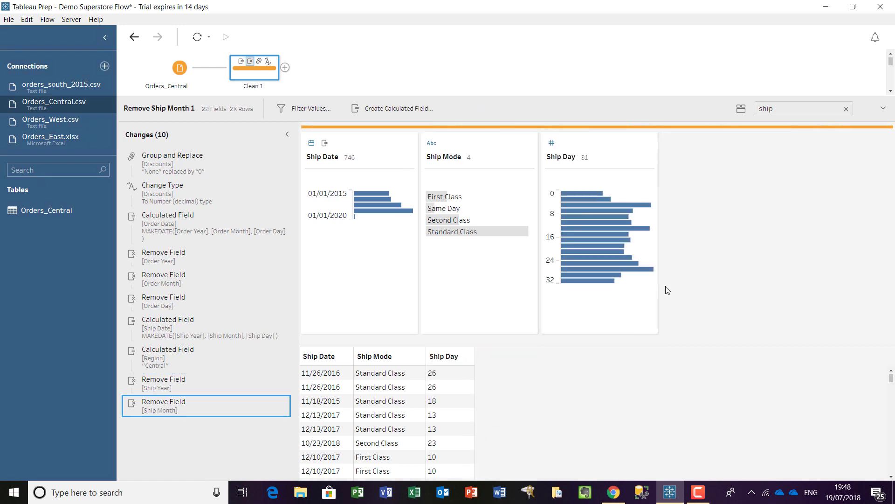
{"action": "left_click", "coordinate": [649, 143]}
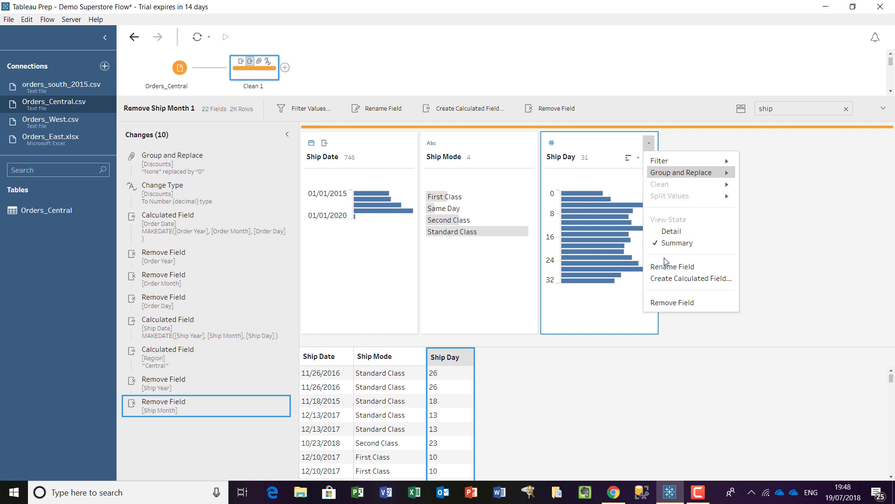
{"action": "left_click", "coordinate": [670, 303]}
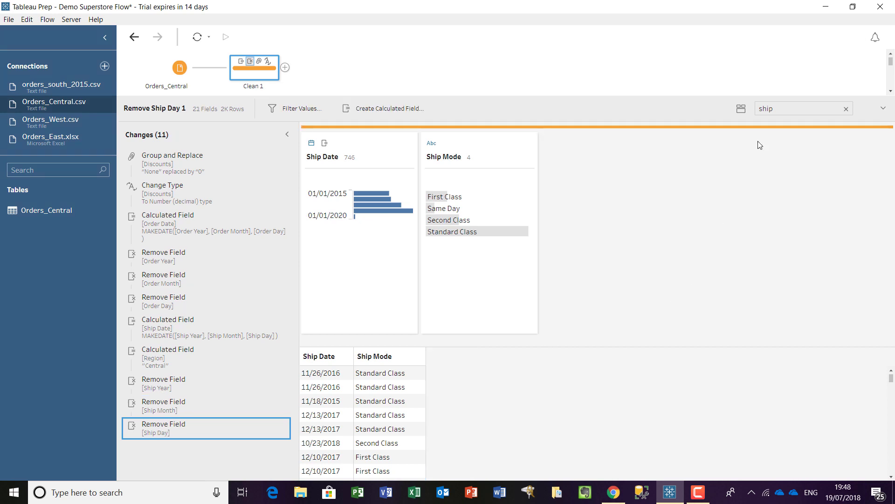
Step: Search the fields for "region" to check the Region field, and clear the search
{"action": "double_click", "coordinate": [778, 107]}
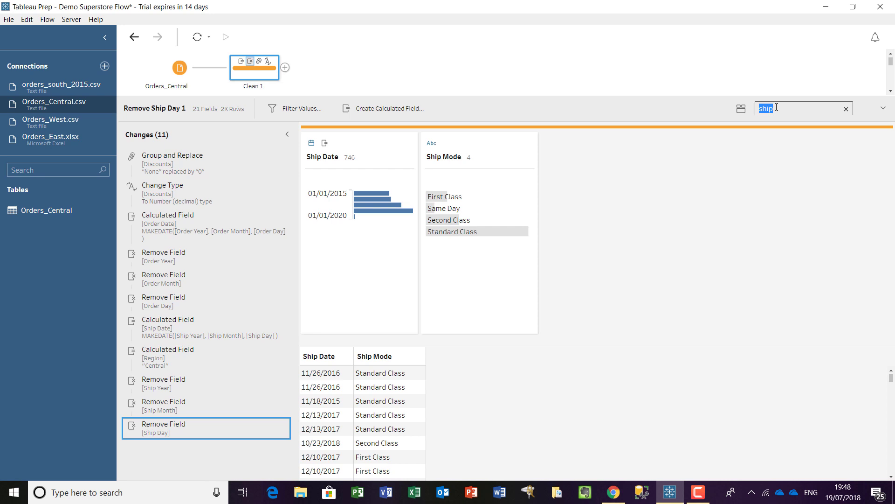
{"action": "type", "text": "region"}
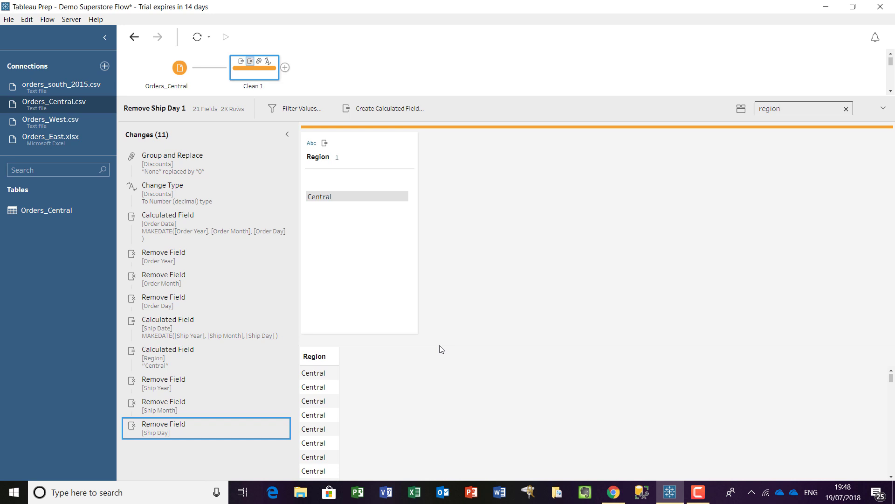
{"action": "left_click", "coordinate": [846, 109]}
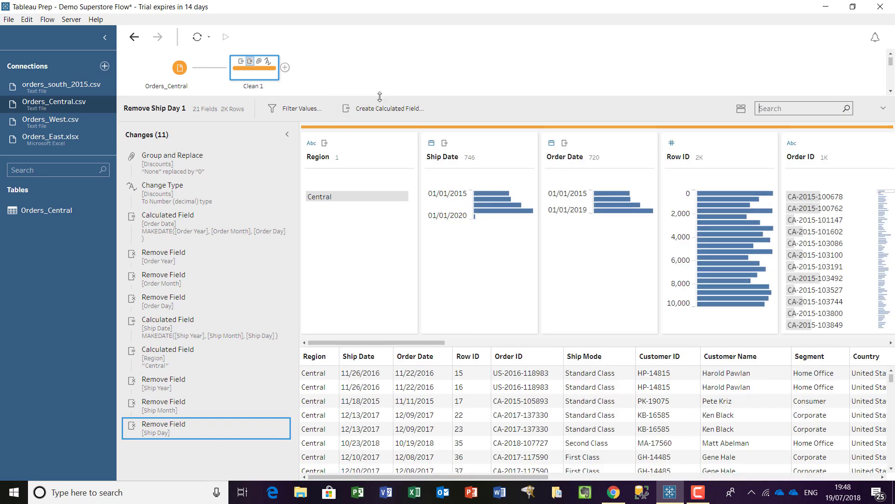
Step: Save the flow with the changes made in the Orders_Central cleaning step
{"action": "left_click_drag", "start_coordinate": [380, 97], "coordinate": [378, 264]}
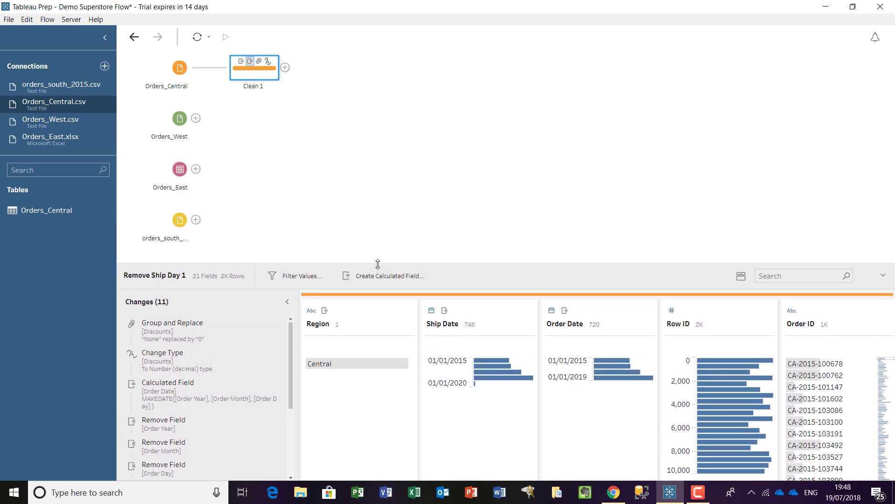
{"action": "left_click", "coordinate": [8, 20]}
{"action": "left_click", "coordinate": [19, 82]}
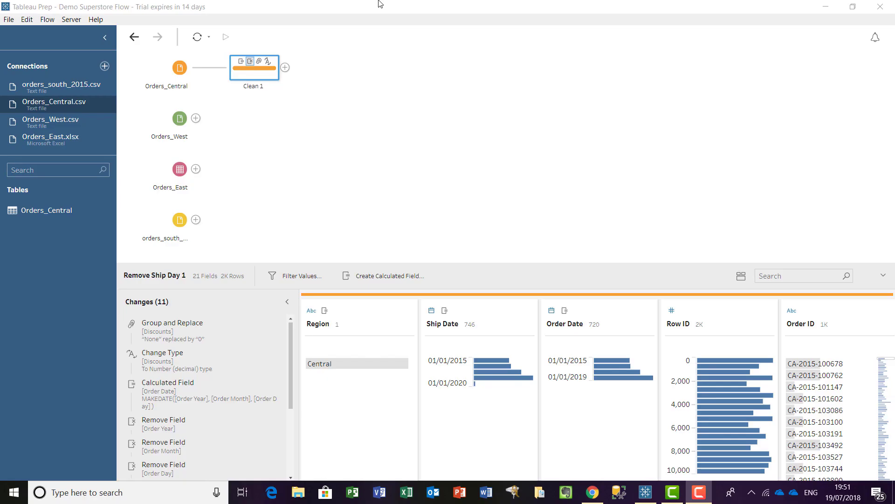
{"action": "left_click", "coordinate": [380, 3]}
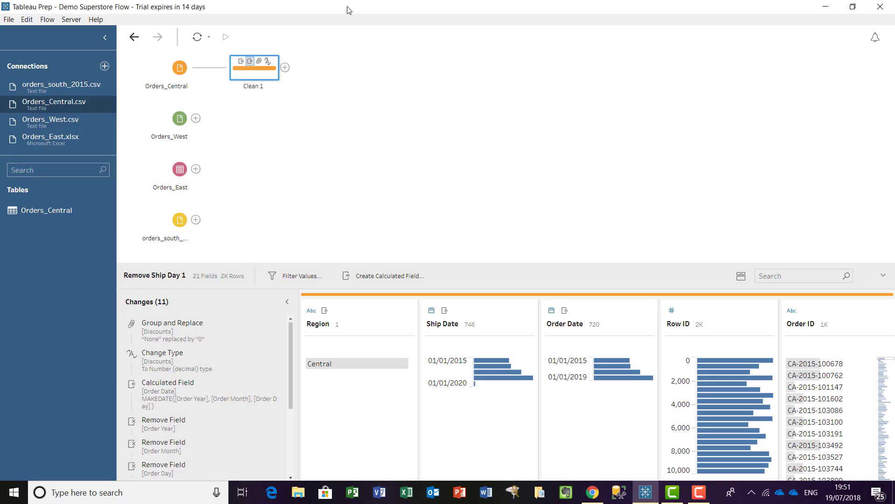
Step: View the data sample settings of the Orders_East input and add a cleaning step after it
{"action": "left_click", "coordinate": [179, 171]}
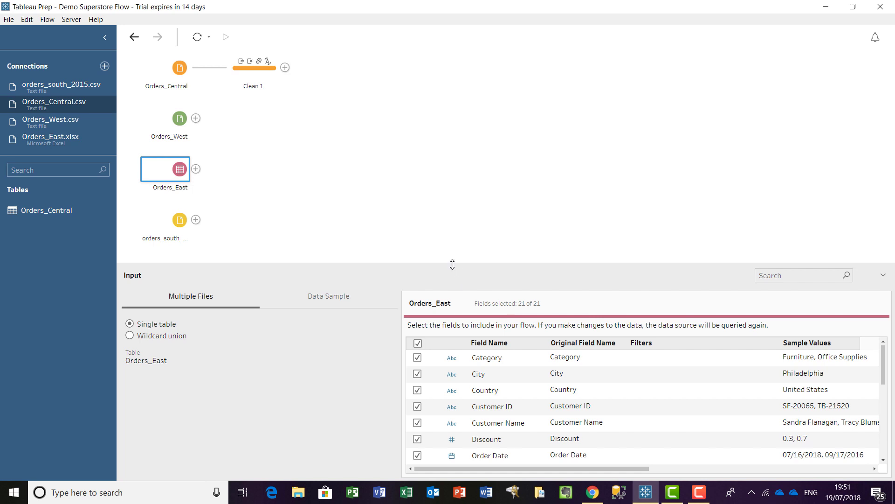
{"action": "mouse_move", "coordinate": [452, 265]}
{"action": "left_mouse_down"}
{"action": "mouse_move", "coordinate": [450, 135]}
{"action": "mouse_move", "coordinate": [452, 254]}
{"action": "left_mouse_up"}
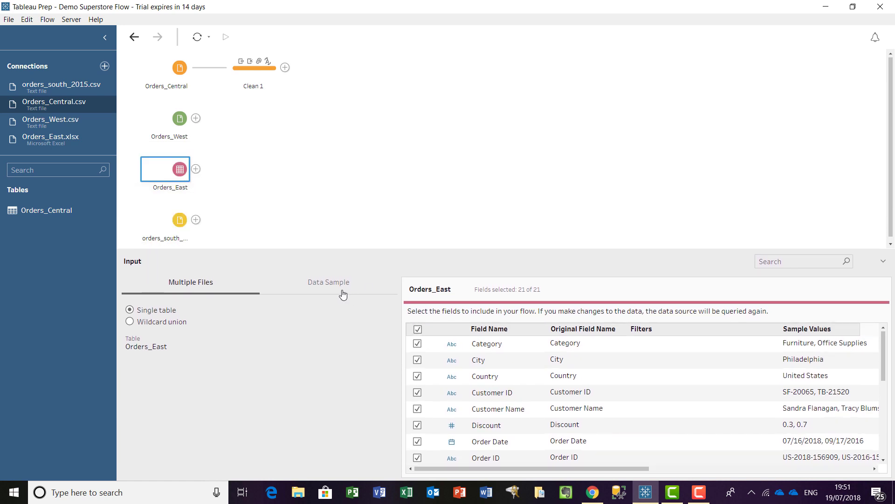
{"action": "left_click", "coordinate": [351, 281]}
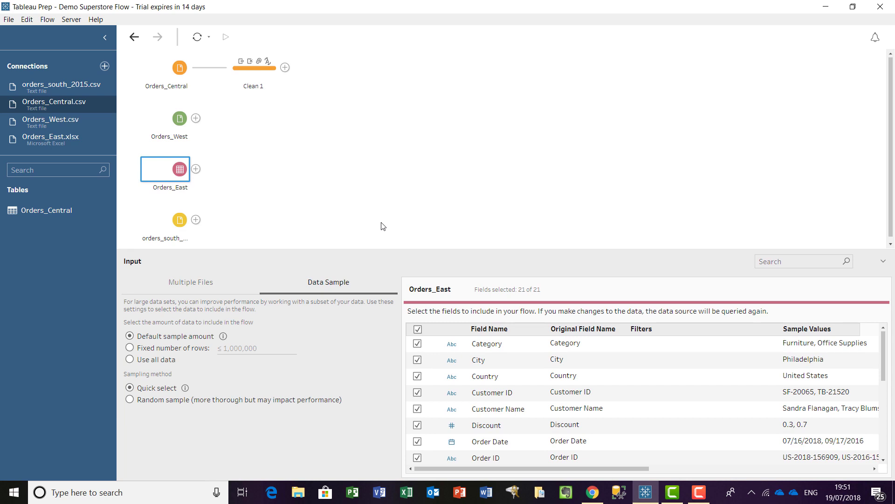
{"action": "left_click", "coordinate": [197, 169]}
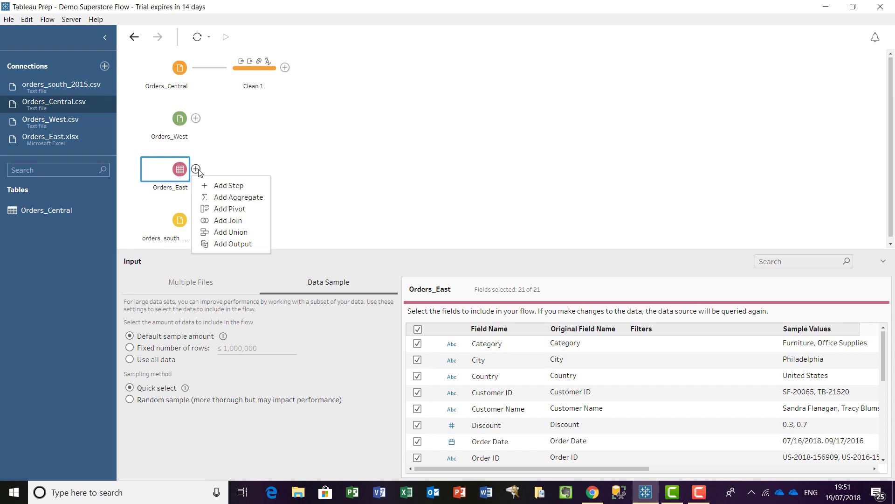
{"action": "left_click", "coordinate": [229, 186]}
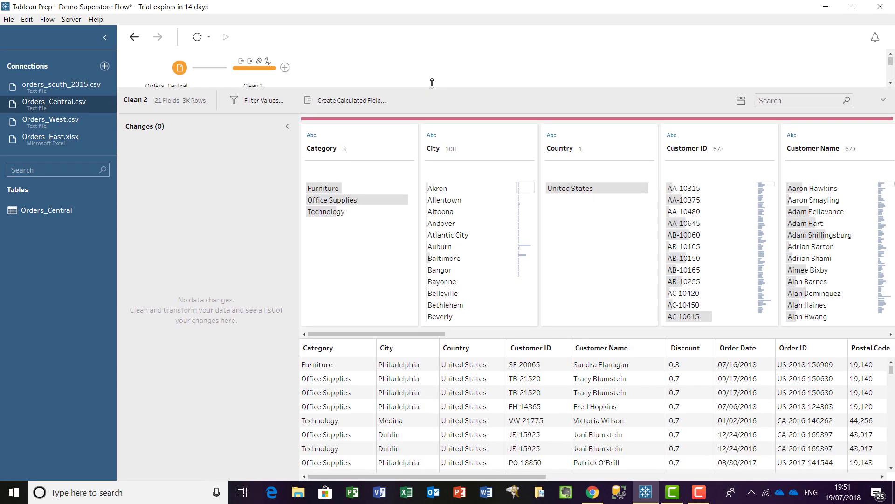
Step: Remove the letters from all values of the Sales field in the Orders_East cleaning step
{"action": "left_click_drag", "start_coordinate": [520, 475], "coordinate": [874, 480]}
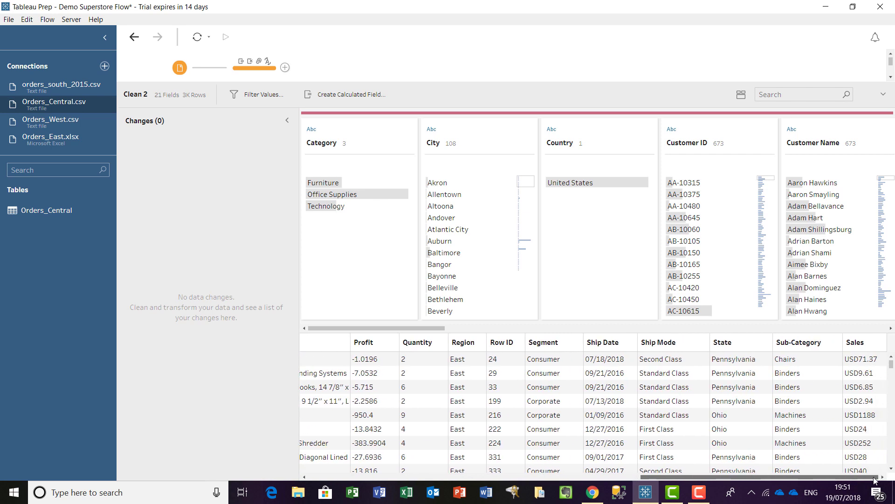
{"action": "left_click", "coordinate": [870, 345]}
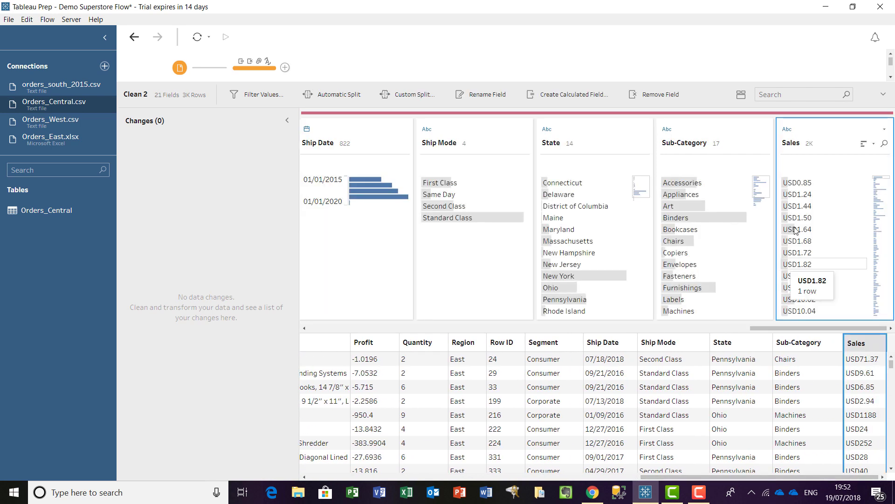
{"action": "left_click", "coordinate": [885, 129]}
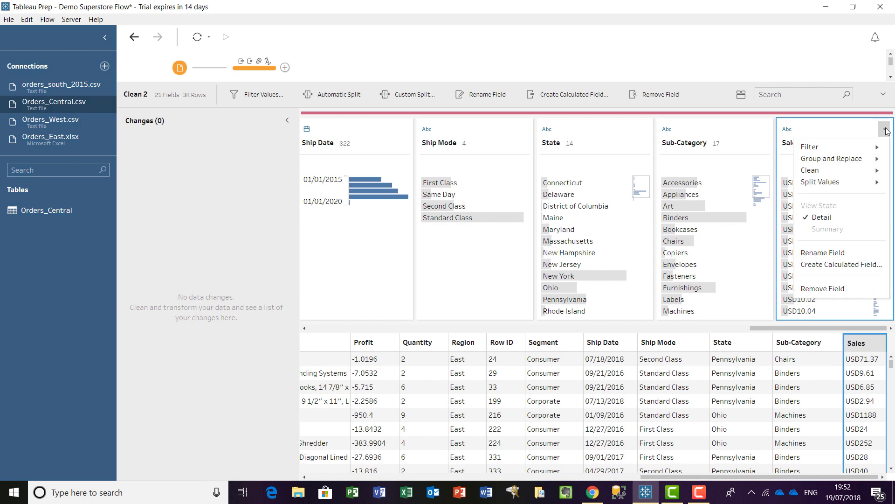
{"action": "mouse_move", "coordinate": [851, 177]}
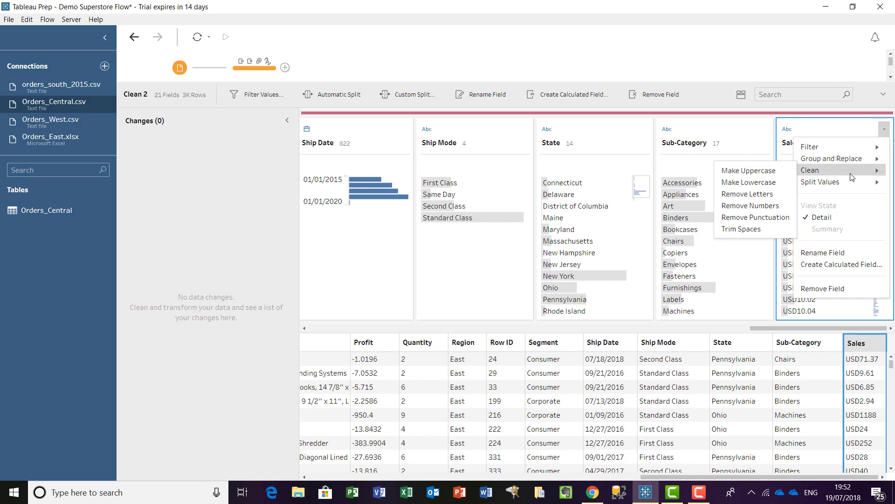
{"action": "left_click", "coordinate": [762, 194]}
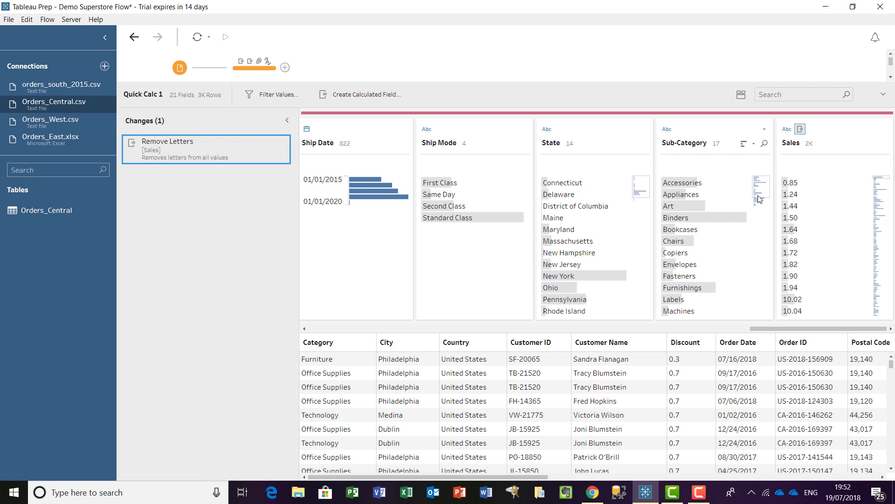
Step: Change the Sales field's data type to Number (decimal)
{"action": "left_click_drag", "start_coordinate": [519, 475], "coordinate": [851, 475]}
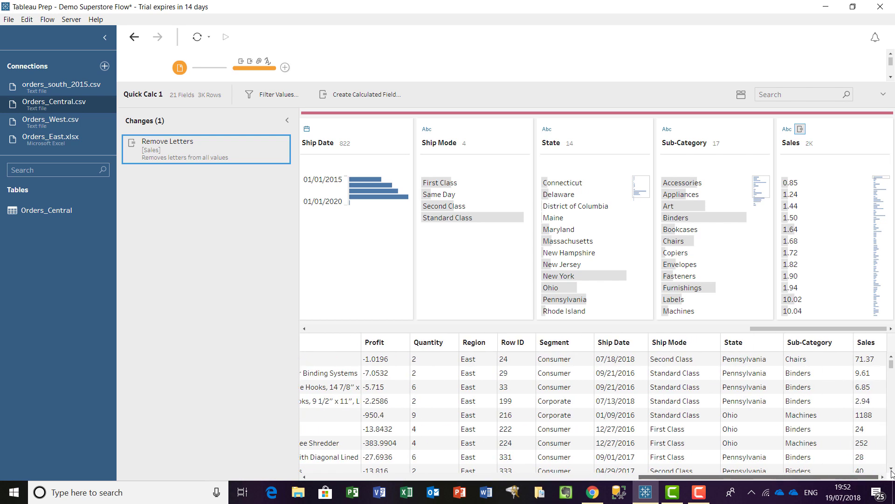
{"action": "left_click", "coordinate": [872, 341]}
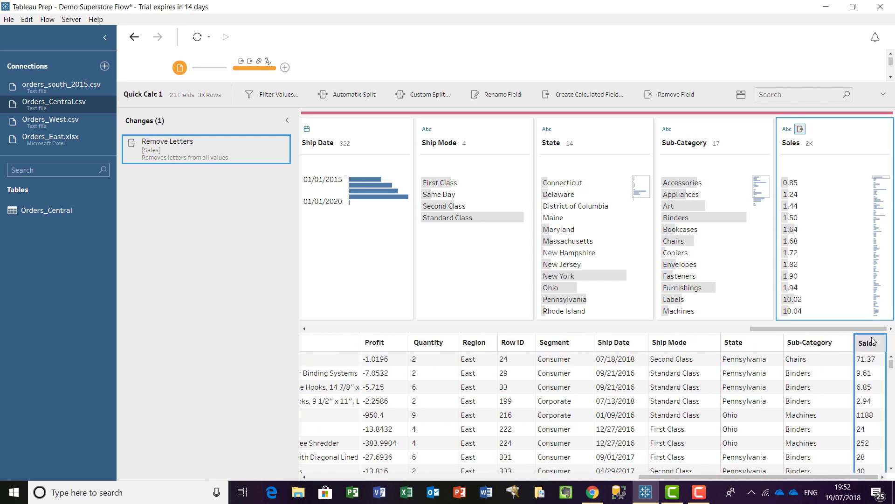
{"action": "left_click", "coordinate": [787, 130]}
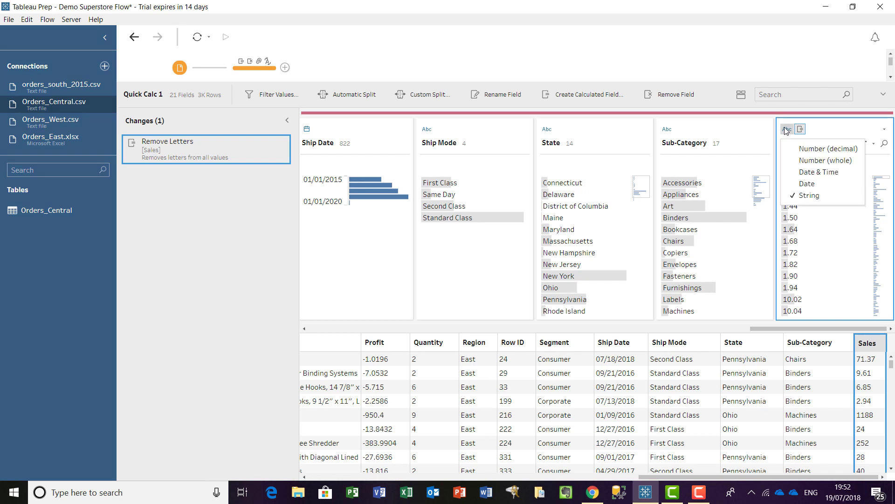
{"action": "left_click", "coordinate": [821, 150]}
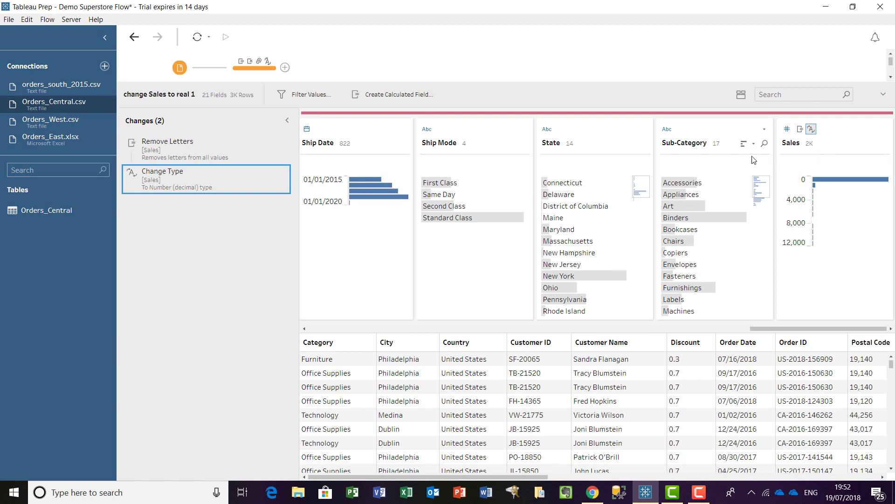
Step: Rename the cleaning step after Orders_East as "Clean Currency"
{"action": "left_click_drag", "start_coordinate": [382, 107], "coordinate": [389, 275]}
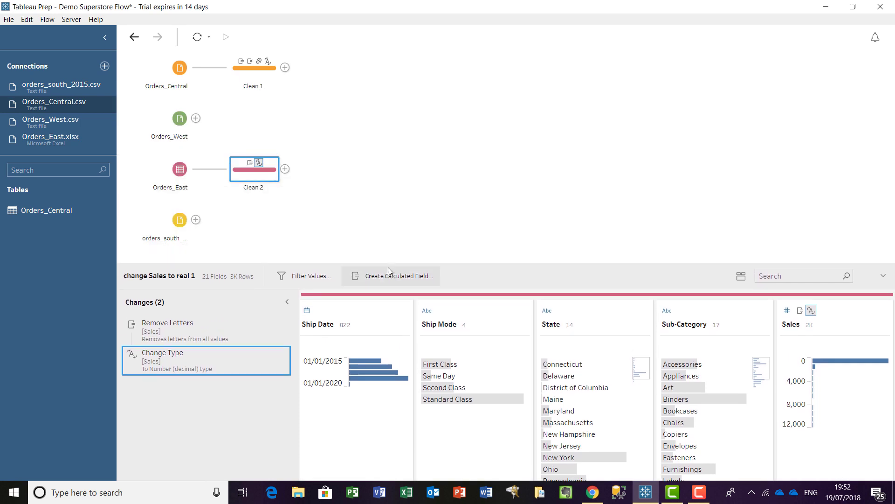
{"action": "right_click", "coordinate": [255, 179]}
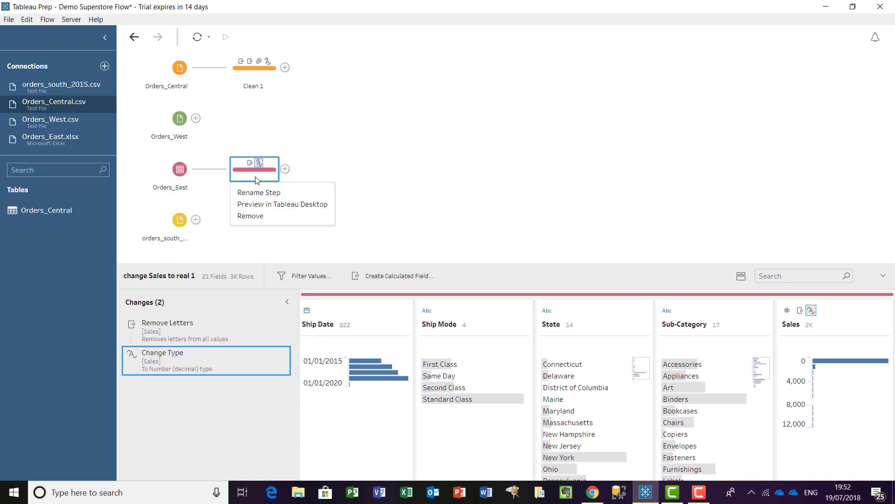
{"action": "left_click", "coordinate": [264, 194]}
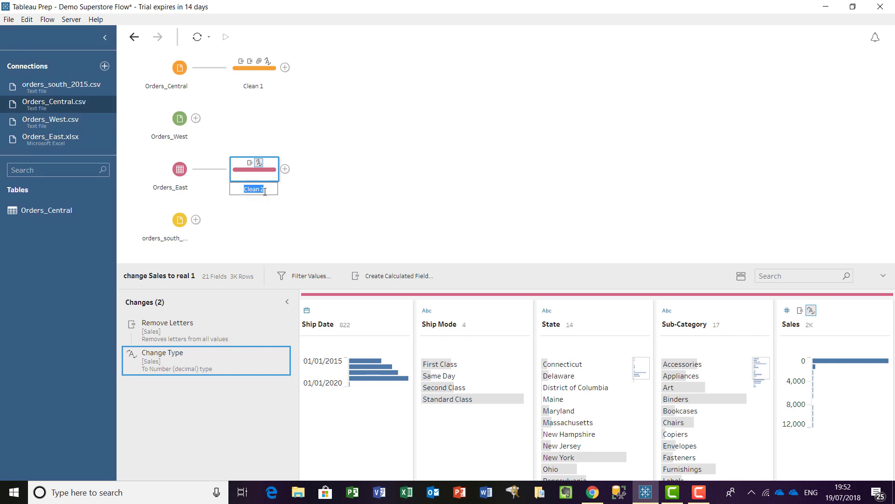
{"action": "type", "text": "Clean Currency"}
{"action": "key", "text": "Return"}
Step: Rename the cleaning step after Orders_Central as "Fix Dates"
{"action": "left_click", "coordinate": [253, 80]}
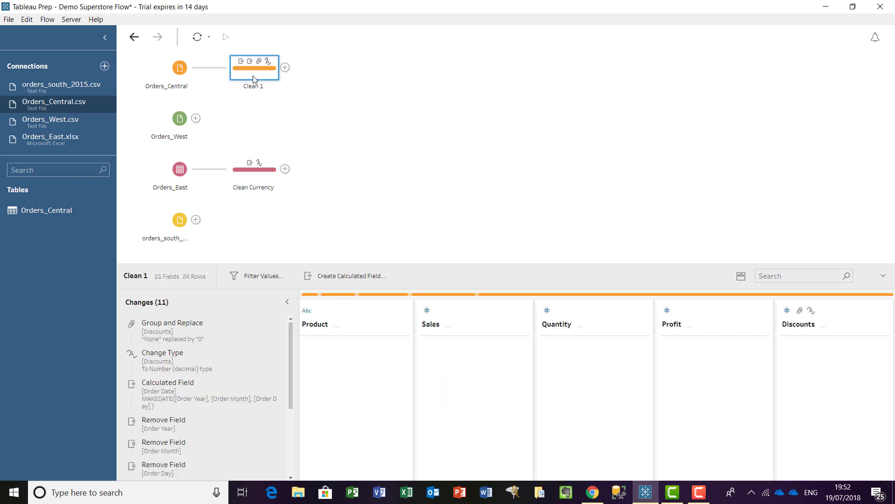
{"action": "right_click", "coordinate": [254, 80]}
{"action": "left_click", "coordinate": [259, 92]}
{"action": "type", "text": "Fix Dates"}
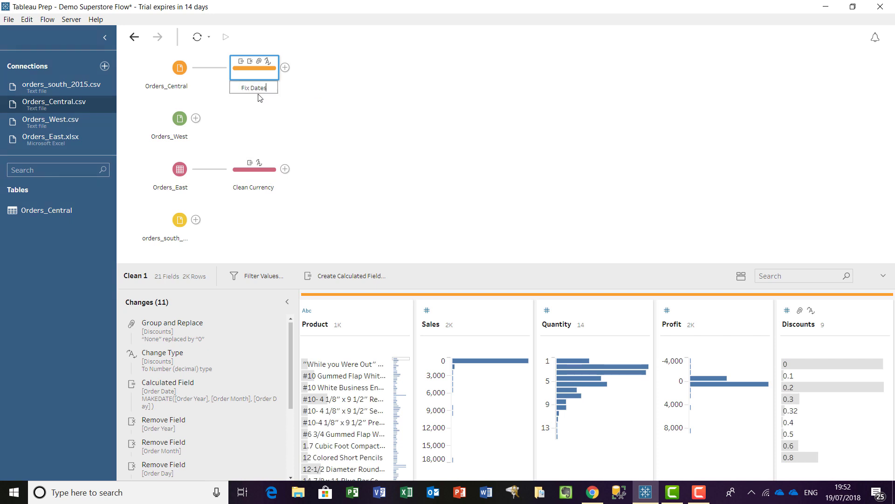
{"action": "key", "text": "Return"}
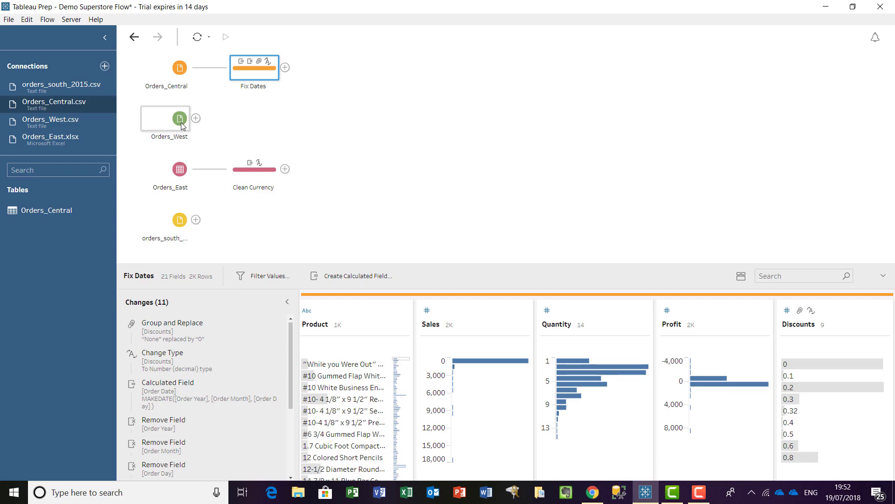
Step: Add a cleaning step after the Orders_West input
{"action": "left_click", "coordinate": [181, 122]}
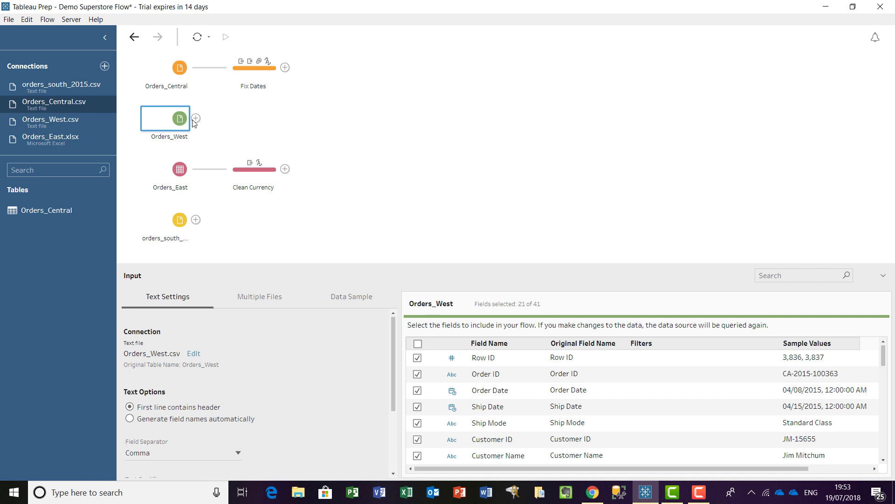
{"action": "left_click", "coordinate": [195, 118]}
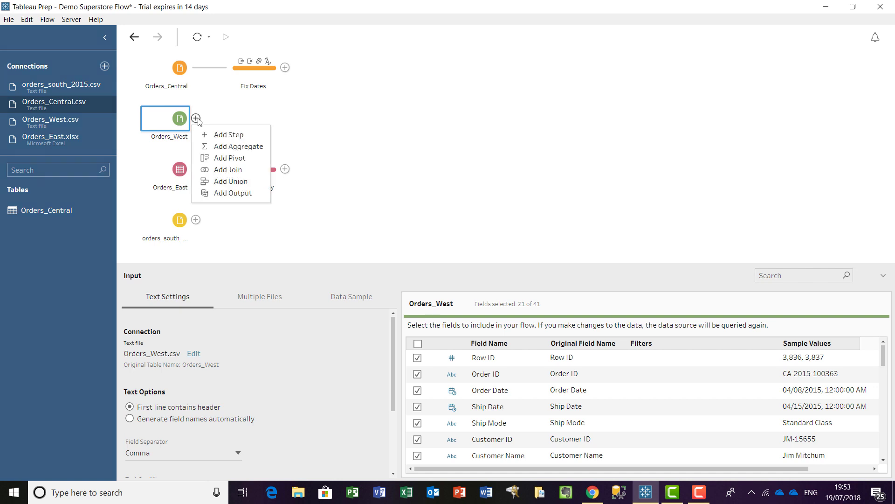
{"action": "left_click", "coordinate": [217, 135]}
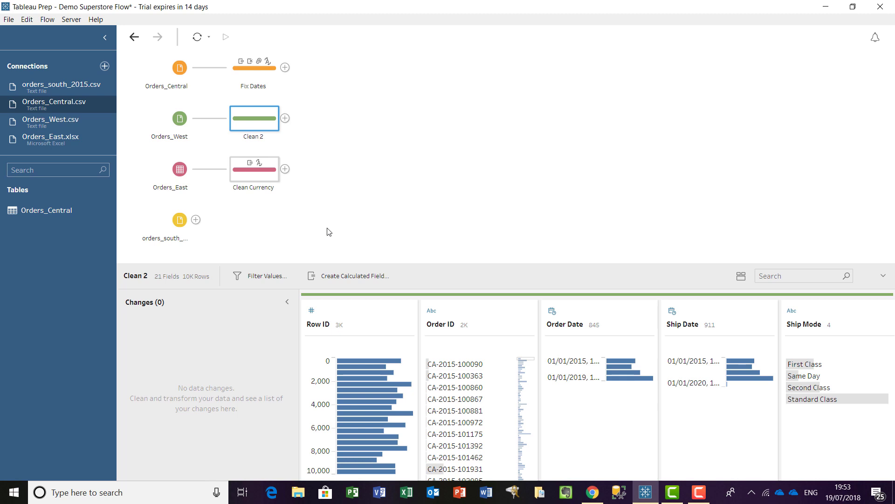
Step: Start a manual-selection Group and Replace on the State field of the Orders_West cleaning step
{"action": "left_click_drag", "start_coordinate": [353, 263], "coordinate": [358, 87]}
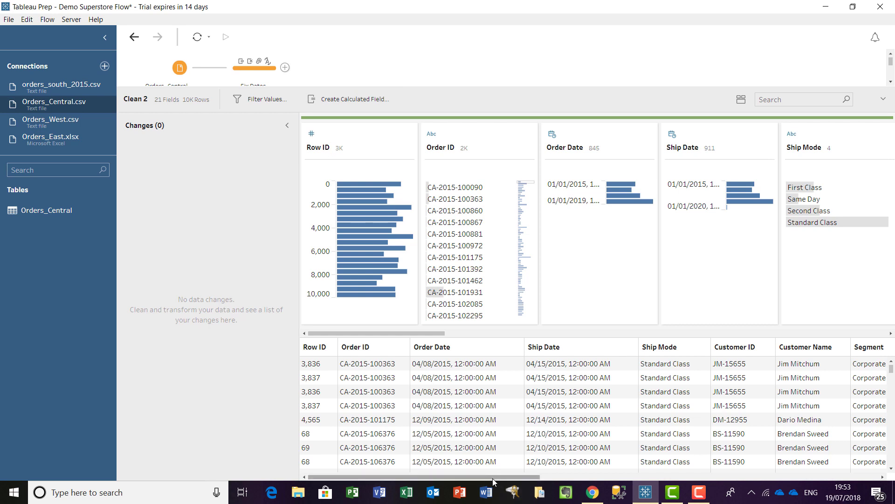
{"action": "left_click_drag", "start_coordinate": [513, 481], "coordinate": [846, 488]}
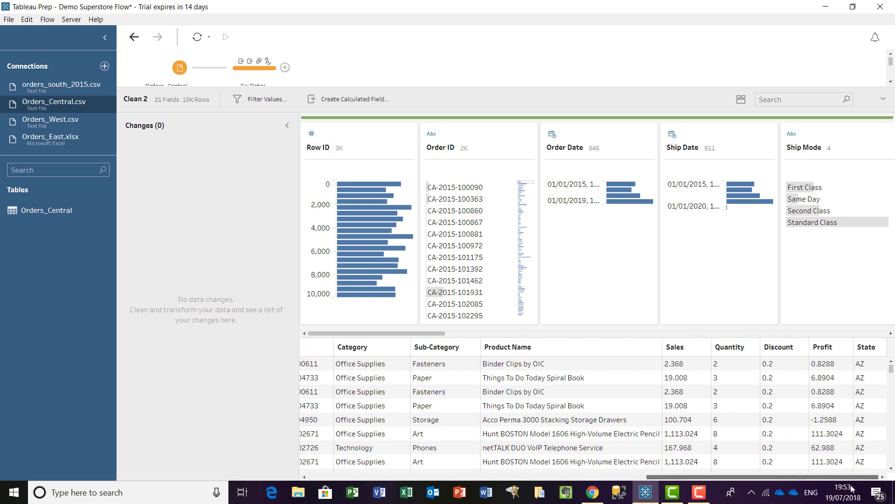
{"action": "left_click", "coordinate": [869, 347]}
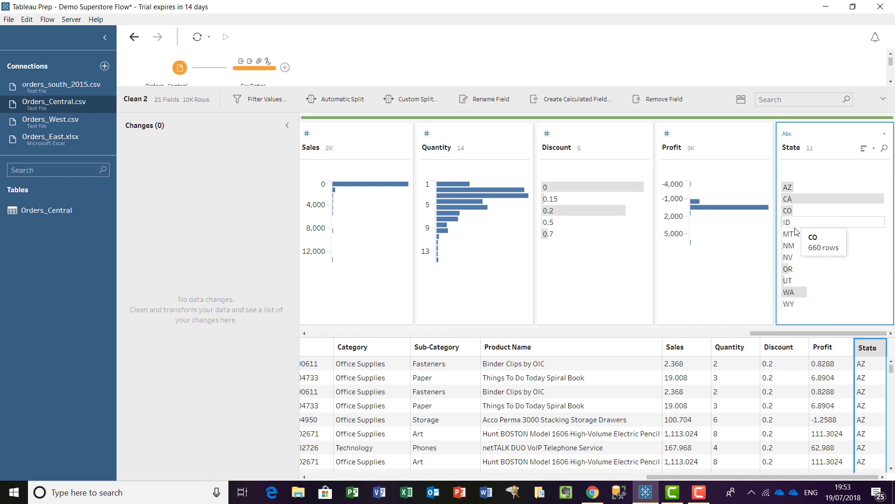
{"action": "left_click", "coordinate": [885, 134]}
{"action": "mouse_move", "coordinate": [835, 163]}
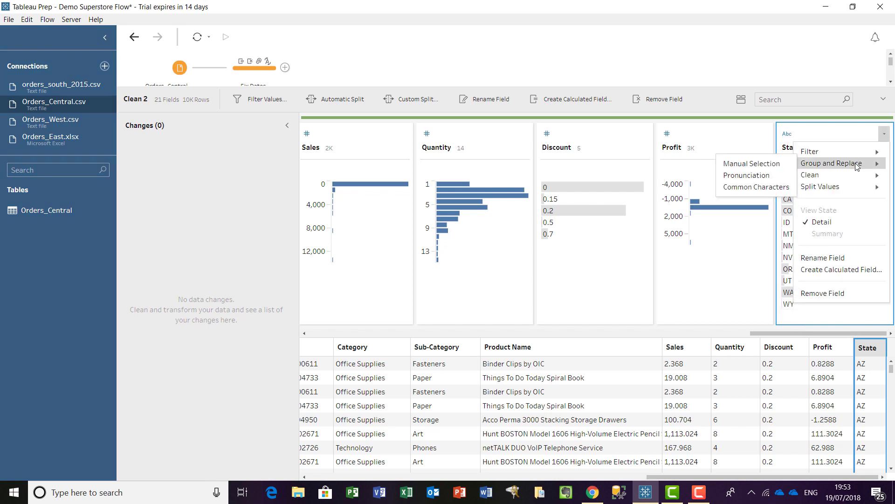
{"action": "left_click", "coordinate": [728, 164]}
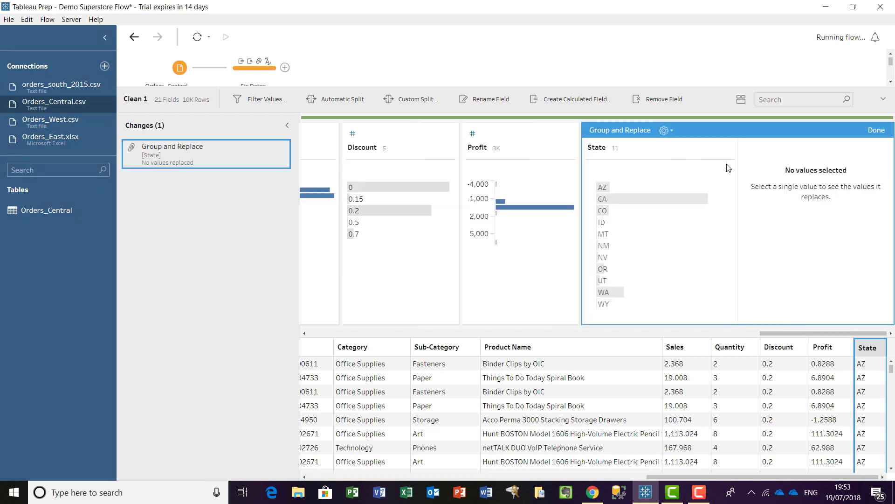
Step: Replace the State value AZ with Arizona
{"action": "left_click", "coordinate": [603, 187]}
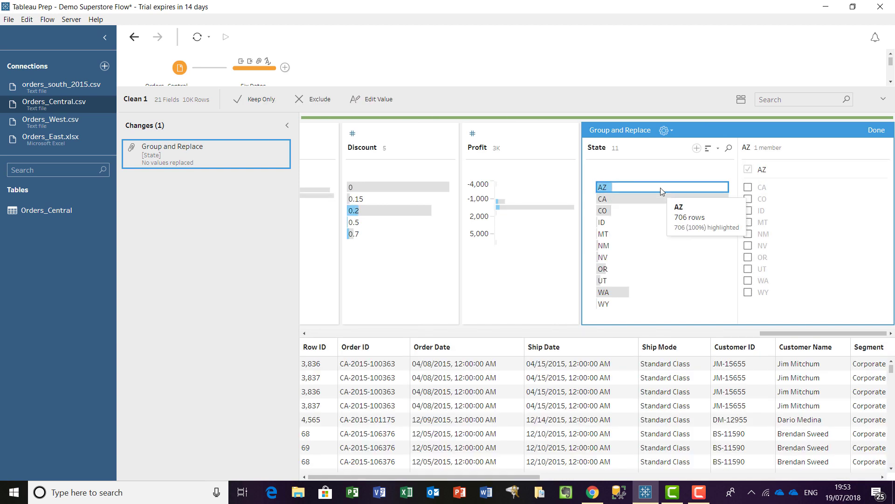
{"action": "type", "text": "ri"}
{"action": "key", "text": "BackSpace"}
{"action": "key", "text": "BackSpace"}
{"action": "type", "text": "Arizona"}
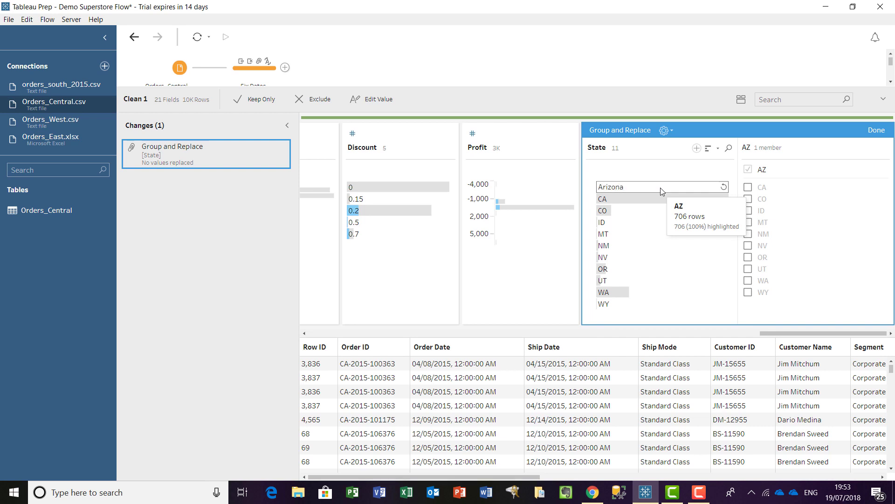
{"action": "key", "text": "Return"}
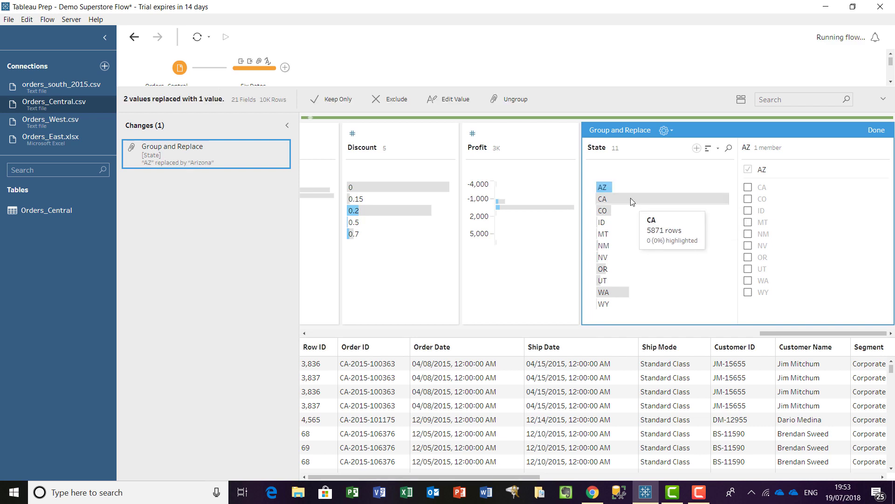
Step: Replace the State value CA with California
{"action": "left_click", "coordinate": [627, 198]}
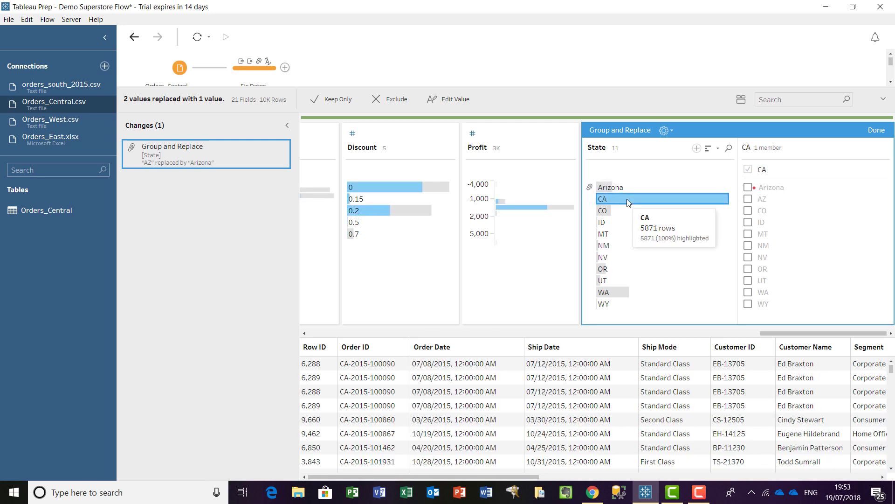
{"action": "double_click", "coordinate": [627, 199]}
{"action": "type", "text": "al"}
{"action": "key", "text": "BackSpace"}
{"action": "key", "text": "BackSpace"}
{"action": "type", "text": "Californi"}
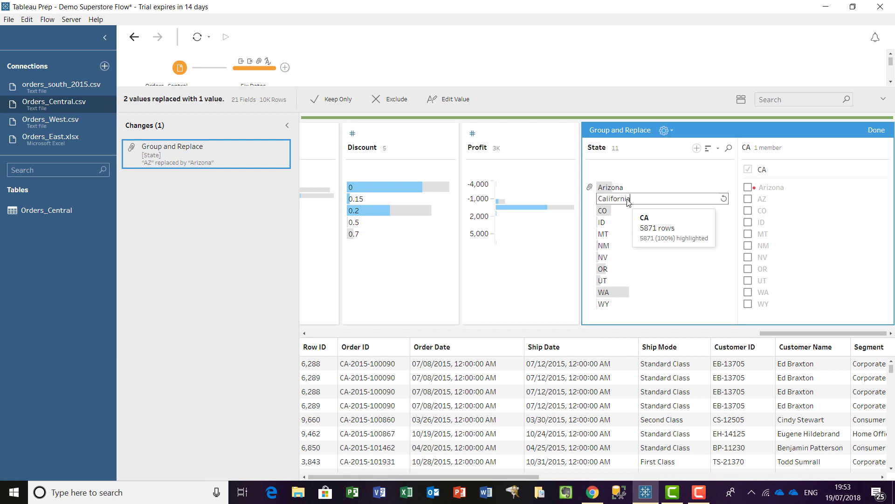
{"action": "type", "text": "a"}
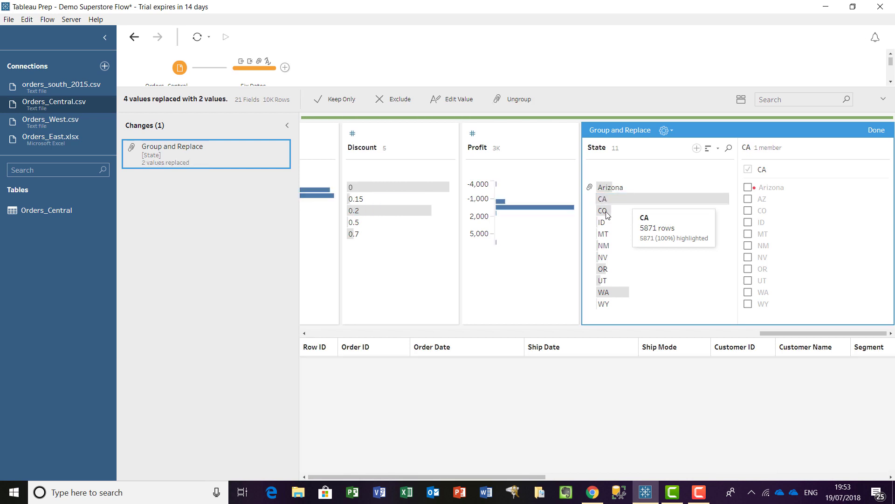
{"action": "key", "text": "Return"}
Step: Replace the State value CO with Colorado
{"action": "left_click", "coordinate": [606, 220]}
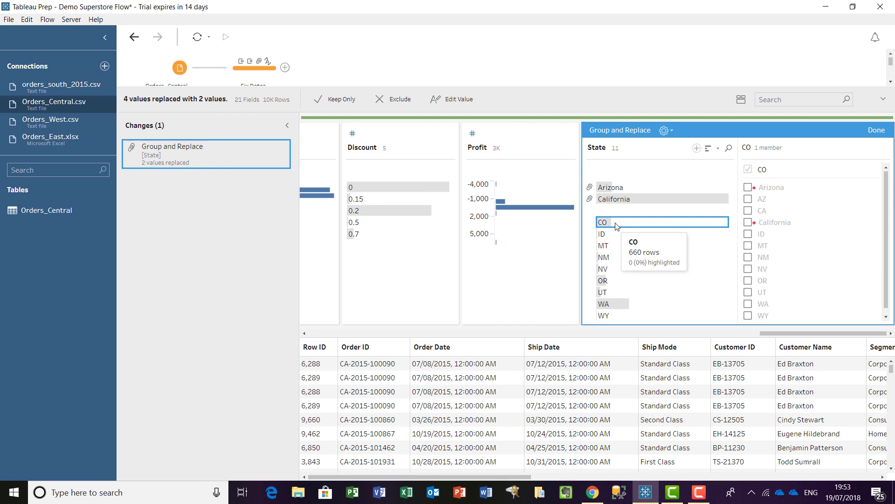
{"action": "double_click", "coordinate": [617, 226]}
{"action": "type", "text": "Co"}
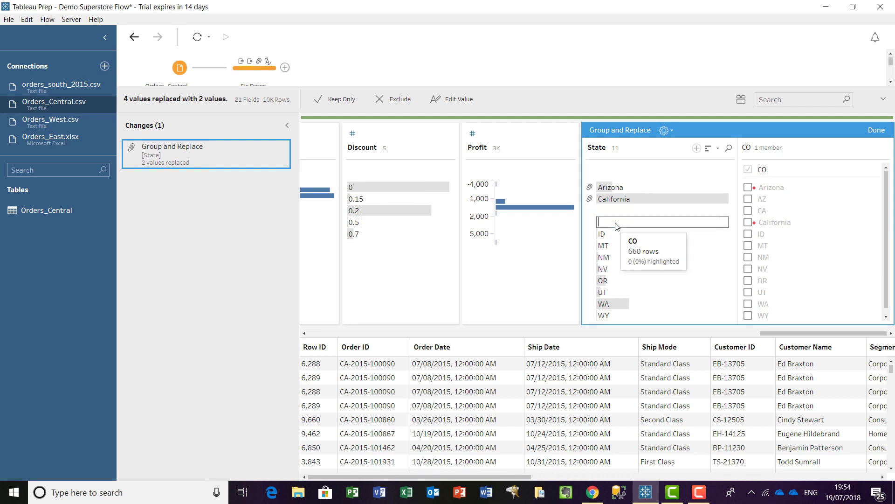
{"action": "type", "text": "lorado"}
{"action": "key", "text": "Return"}
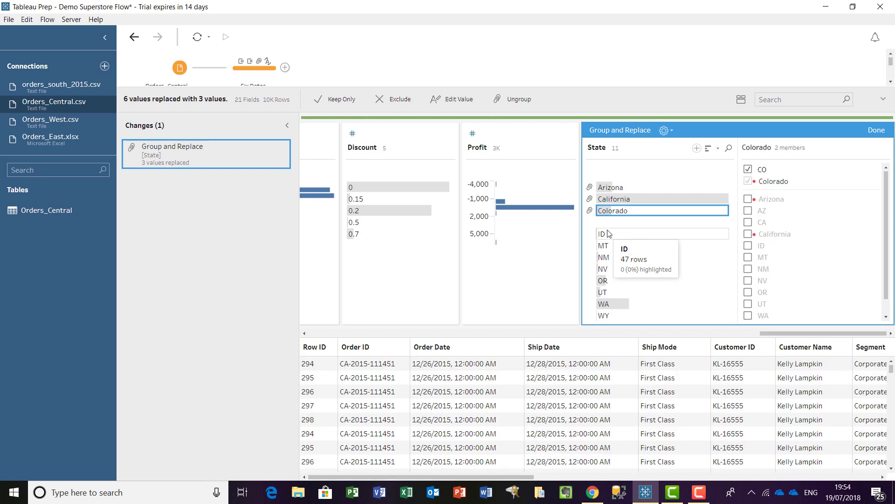
Step: Replace the State values ID with Idaho and MT with Montana
{"action": "left_click", "coordinate": [617, 233]}
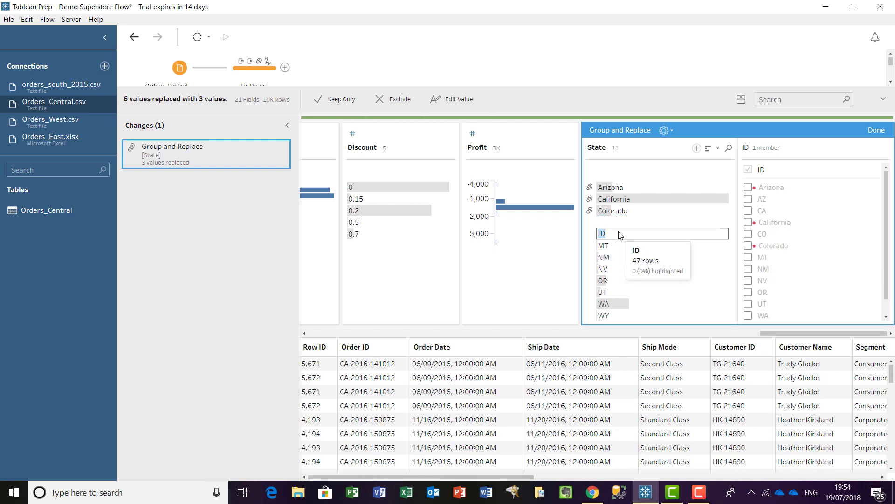
{"action": "key", "text": "BackSpace"}
{"action": "type", "text": "Idaho"}
{"action": "key", "text": "Return"}
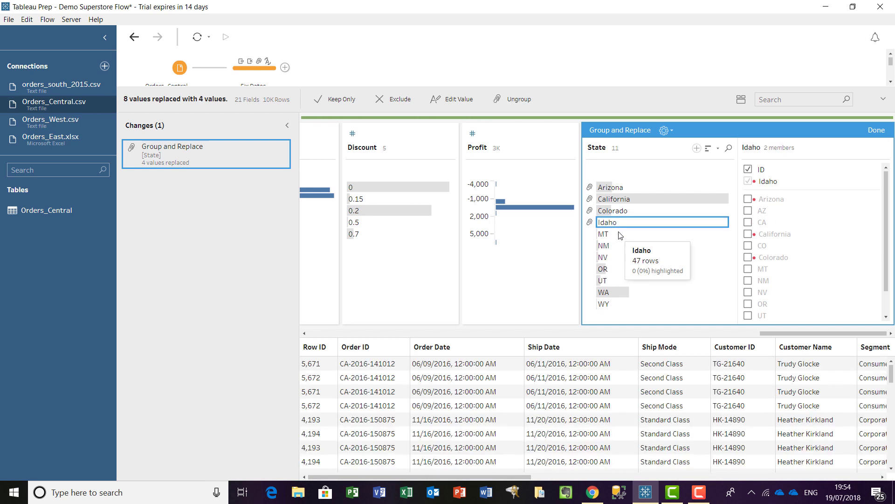
{"action": "double_click", "coordinate": [604, 233]}
{"action": "type", "text": "Montana"}
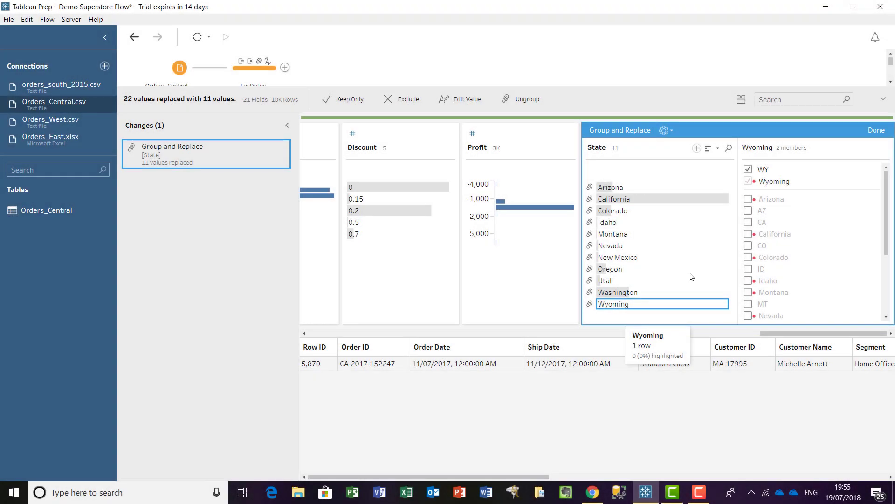
Step: Finish the State value grouping for Orders_West, then review the changes in the Clean Currency and Fix Dates steps
{"action": "left_click", "coordinate": [877, 130]}
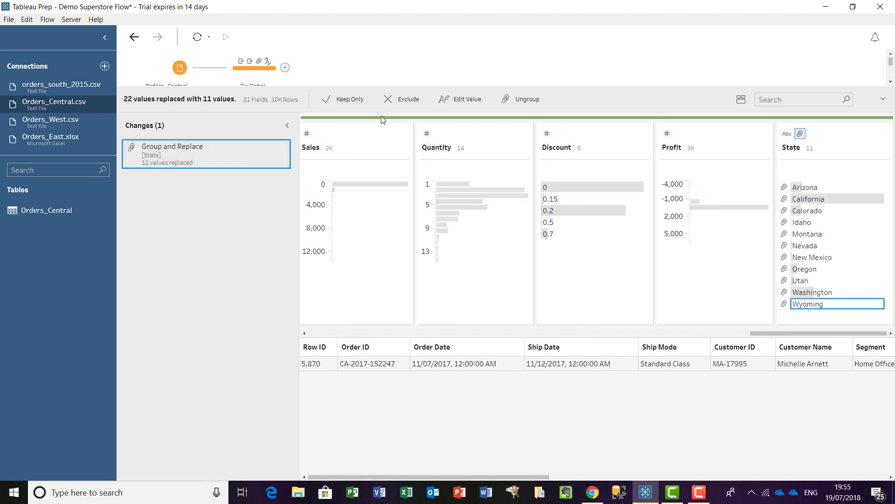
{"action": "left_click_drag", "start_coordinate": [446, 88], "coordinate": [449, 257]}
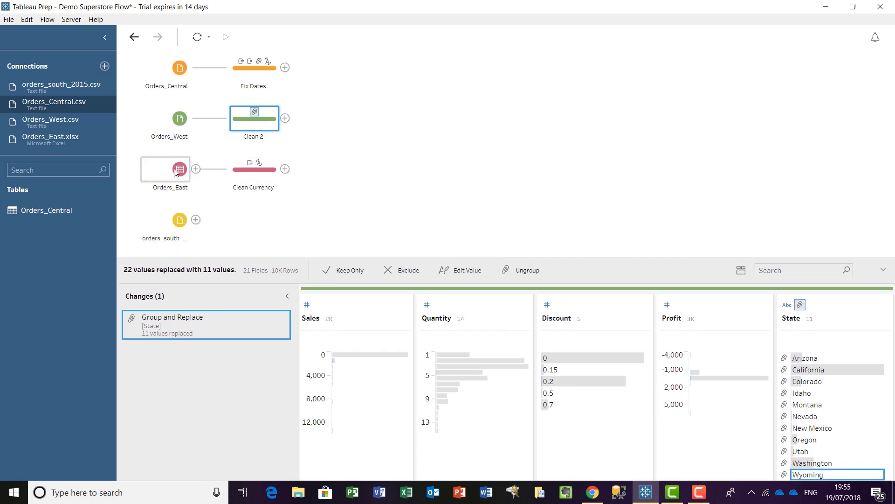
{"action": "left_click", "coordinate": [251, 178]}
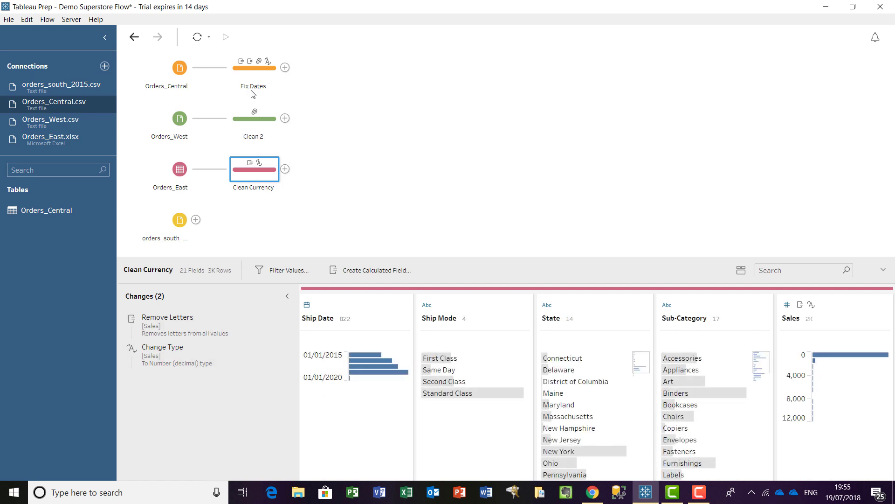
{"action": "left_click", "coordinate": [252, 73]}
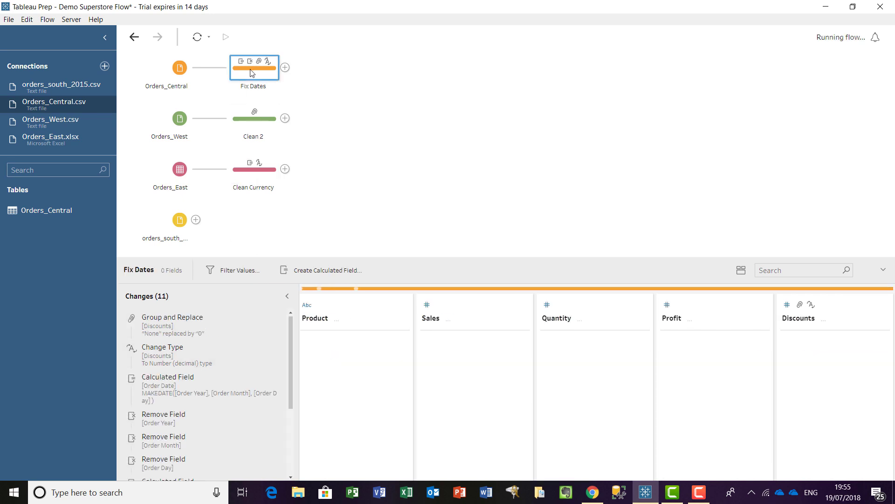
{"action": "left_click_drag", "start_coordinate": [290, 322], "coordinate": [292, 278]}
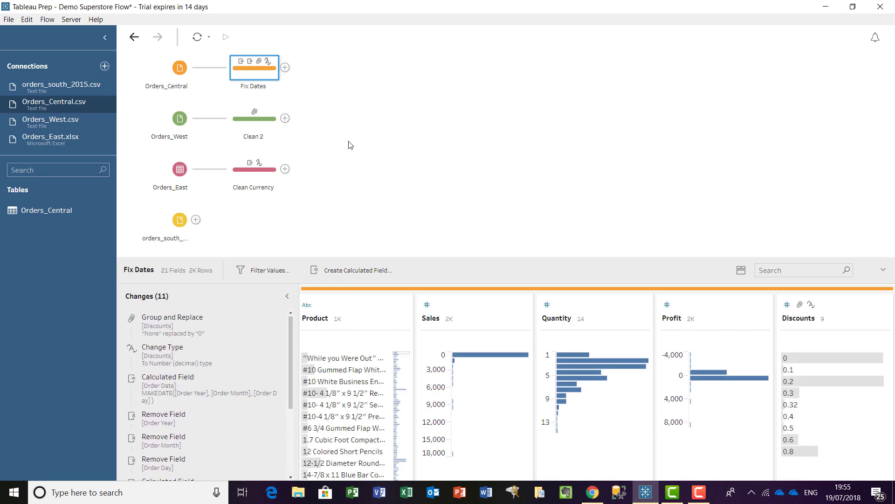
Step: Rename the Clean 2 step after Orders_West as Clean States
{"action": "right_click", "coordinate": [264, 119]}
{"action": "left_click", "coordinate": [264, 142]}
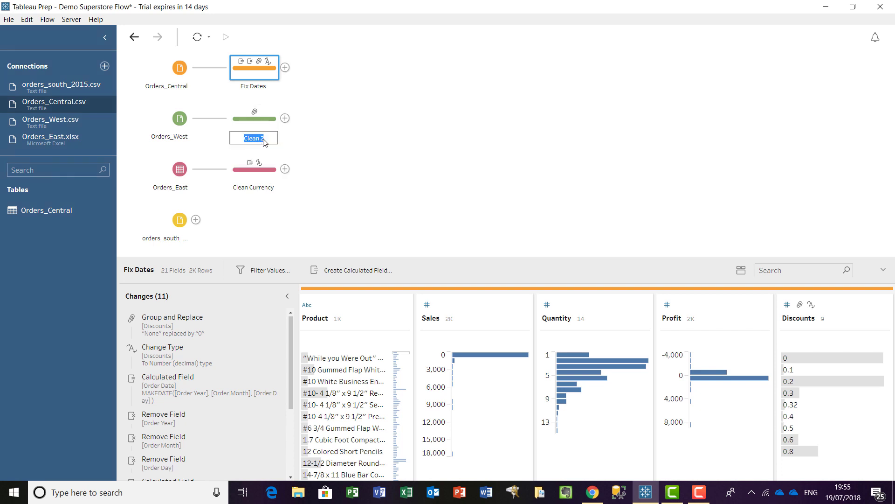
{"action": "type", "text": "Clean States"}
{"action": "key", "text": "Return"}
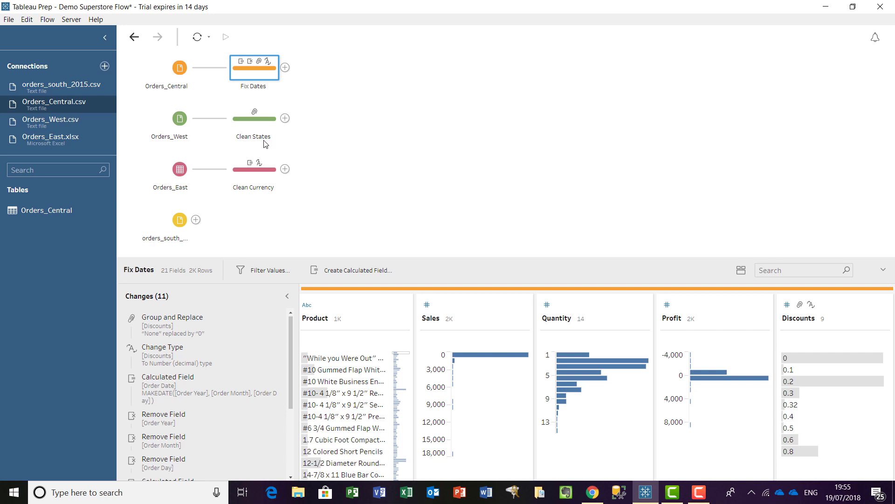
Step: Add a union after Clean Currency and include Clean States, Fix Dates and the orders_south_2015 input in it
{"action": "left_click", "coordinate": [285, 169]}
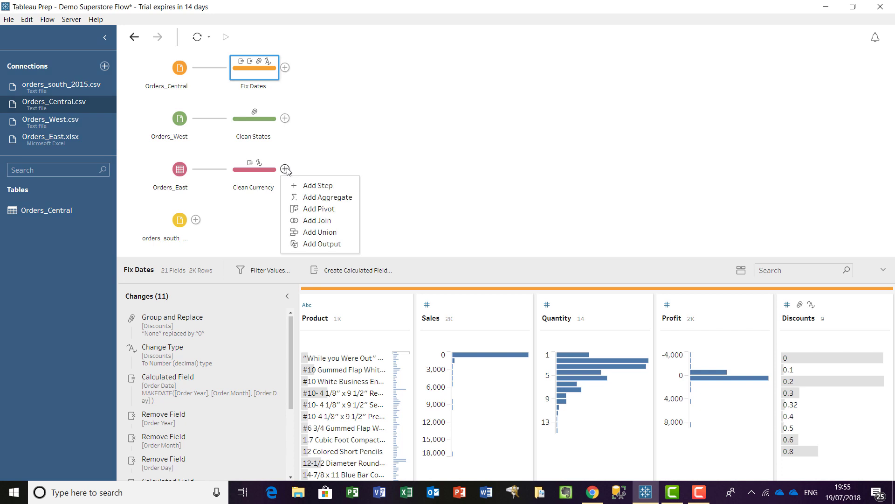
{"action": "left_click", "coordinate": [324, 236]}
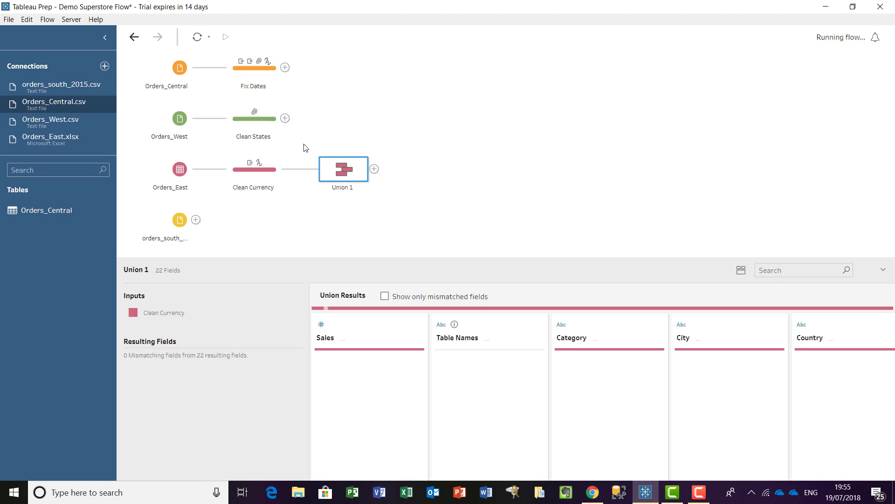
{"action": "left_click_drag", "start_coordinate": [250, 122], "coordinate": [308, 172]}
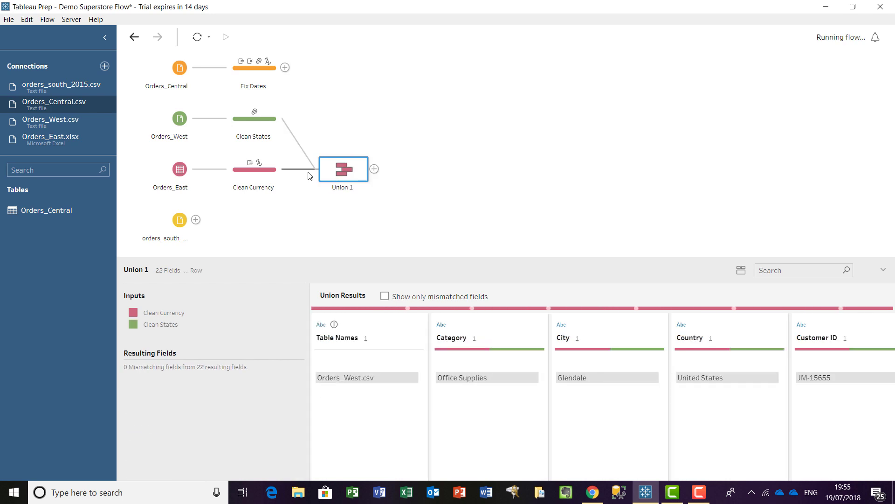
{"action": "left_click_drag", "start_coordinate": [252, 69], "coordinate": [309, 169]}
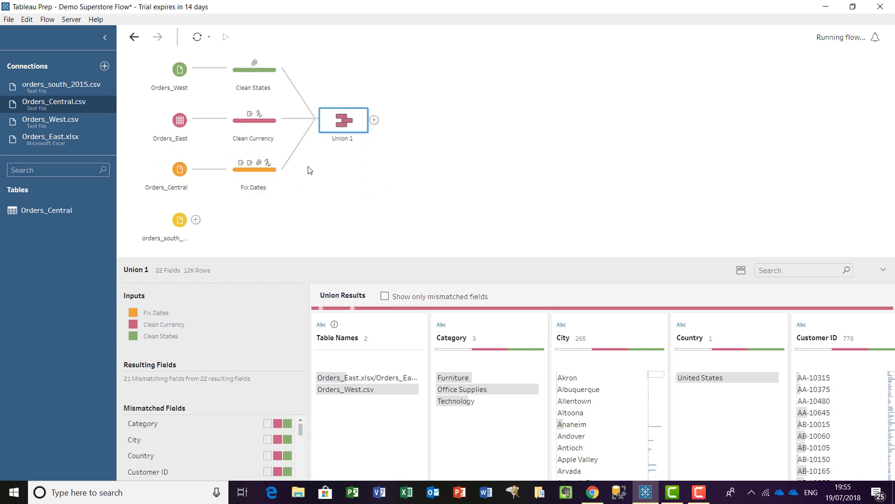
{"action": "left_click_drag", "start_coordinate": [174, 218], "coordinate": [313, 121]}
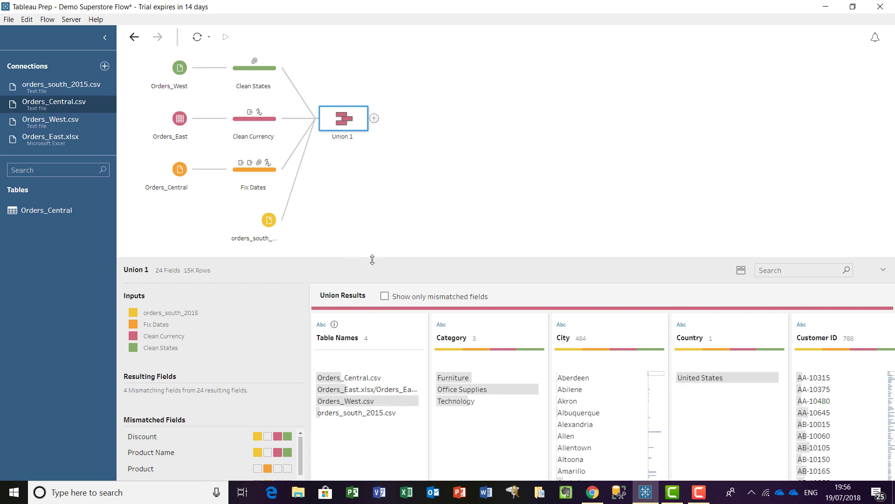
Step: Show only the union's mismatched fields and merge Discount with Discounts and Product with Product Name
{"action": "left_click_drag", "start_coordinate": [372, 260], "coordinate": [377, 118]}
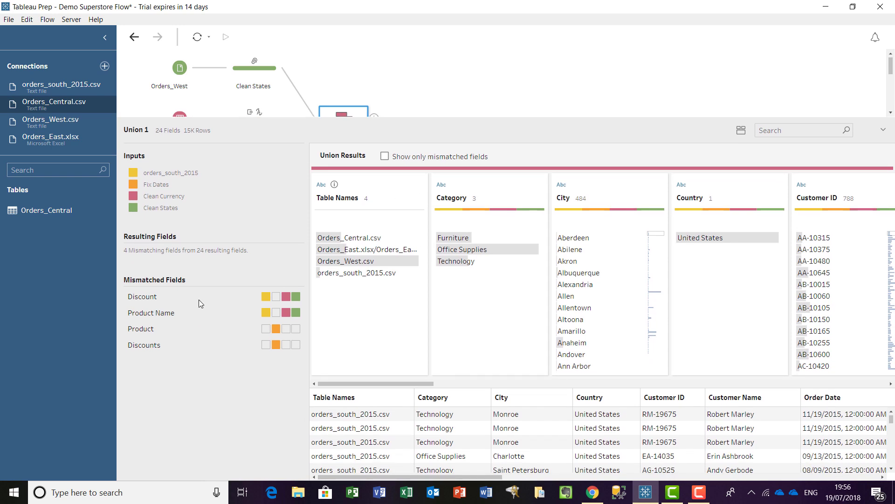
{"action": "left_click", "coordinate": [149, 301]}
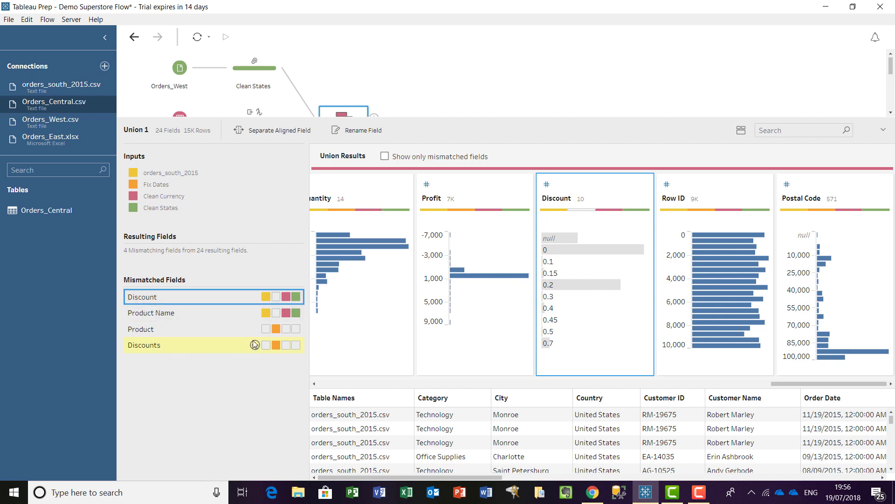
{"action": "left_click", "coordinate": [251, 293]}
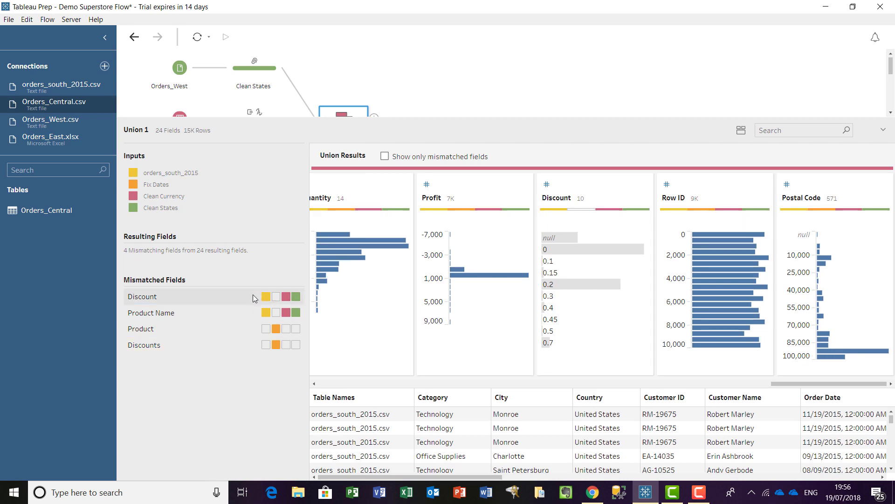
{"action": "left_click", "coordinate": [218, 300]}
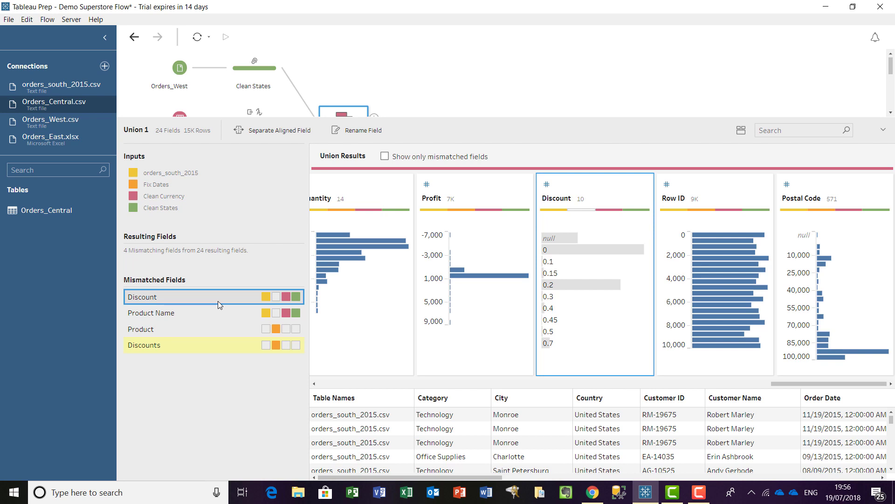
{"action": "left_click", "coordinate": [385, 157]}
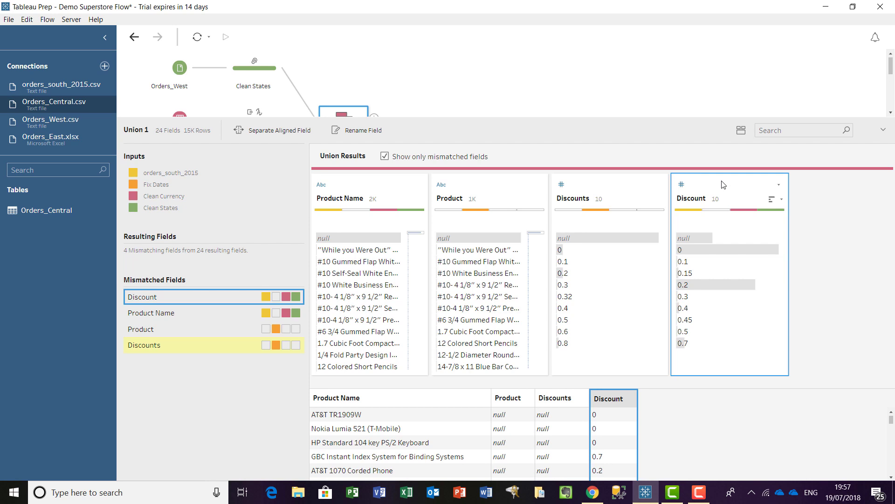
{"action": "left_click_drag", "start_coordinate": [724, 184], "coordinate": [612, 185]}
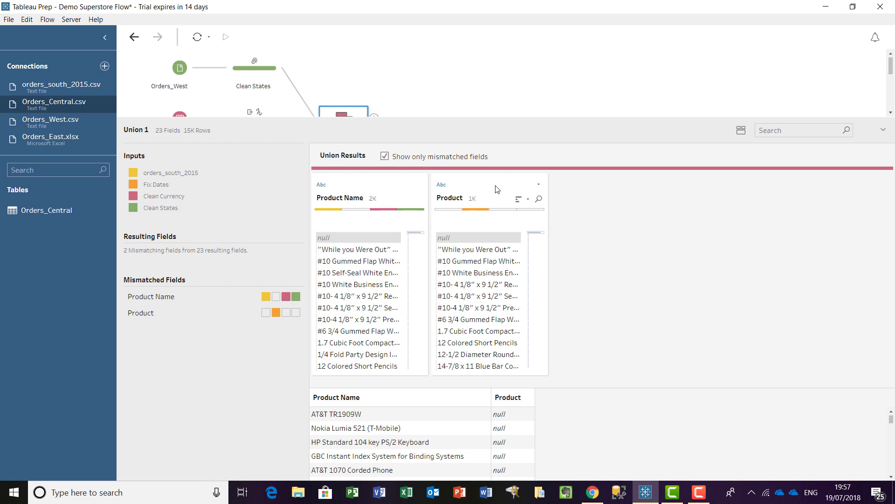
{"action": "left_click_drag", "start_coordinate": [446, 192], "coordinate": [379, 186]}
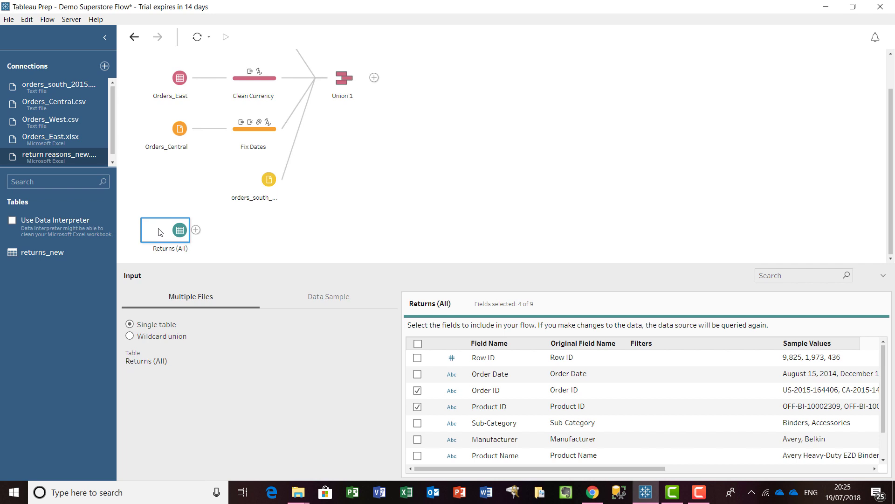
Step: Review the data sample settings and sample values of the Returns (All) input and add a cleaning step after it
{"action": "left_click", "coordinate": [339, 301]}
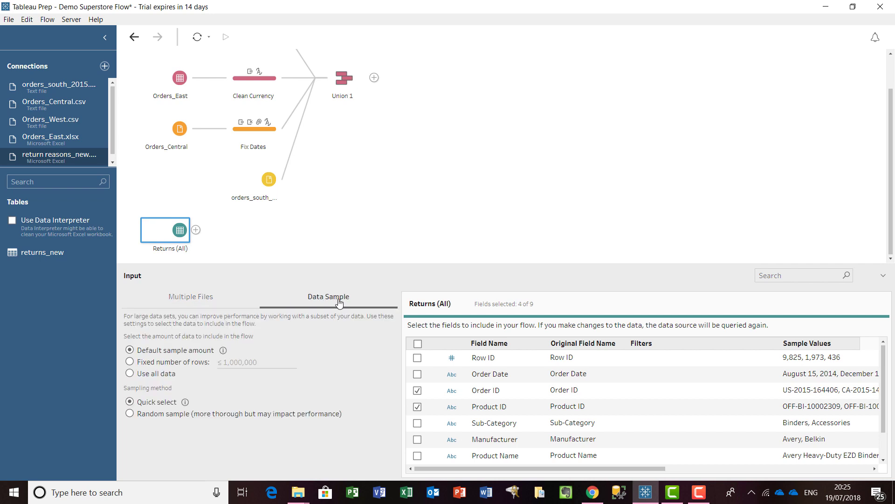
{"action": "left_click_drag", "start_coordinate": [645, 471], "coordinate": [844, 471]}
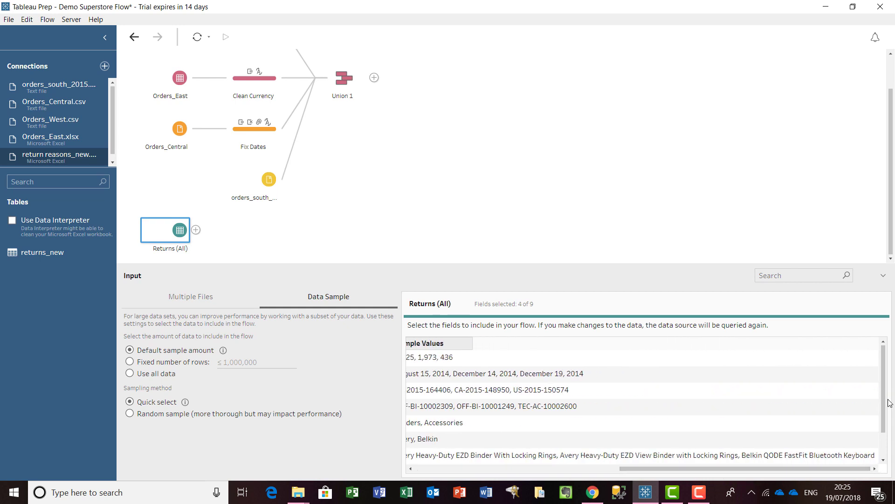
{"action": "scroll", "coordinate": [883, 407], "scroll_direction": "down", "scroll_amount": 2}
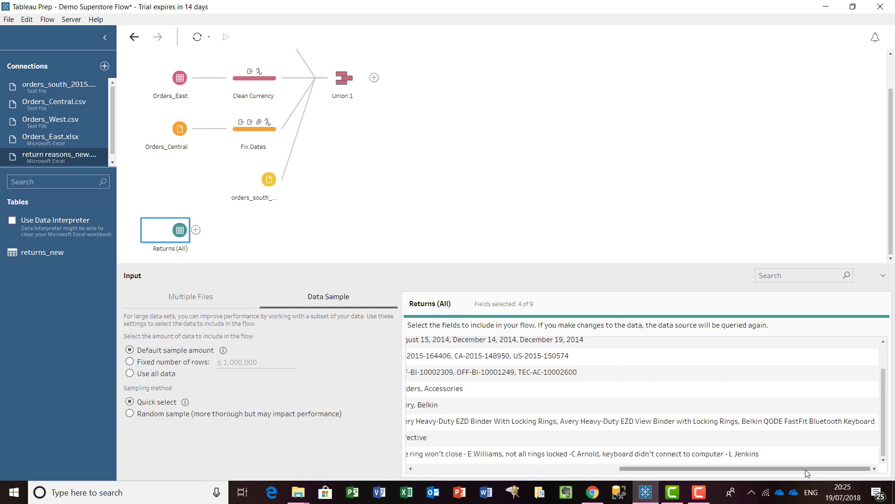
{"action": "left_click_drag", "start_coordinate": [805, 469], "coordinate": [554, 463]}
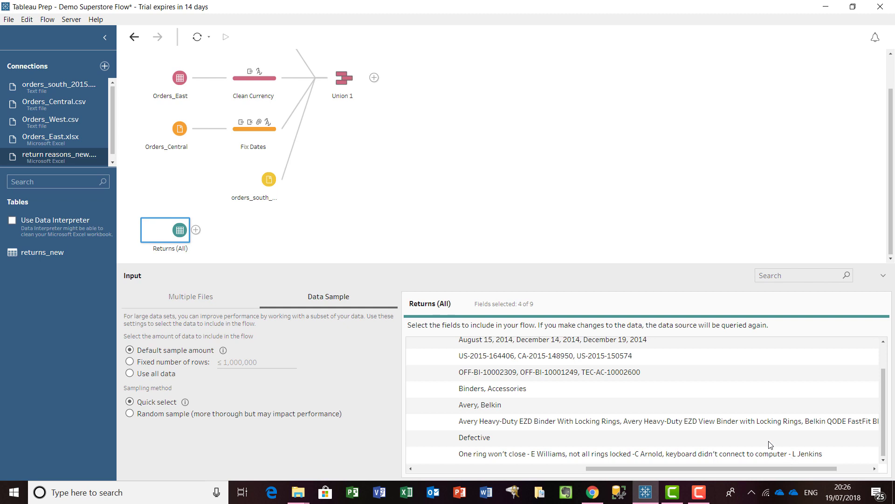
{"action": "left_click", "coordinate": [196, 230]}
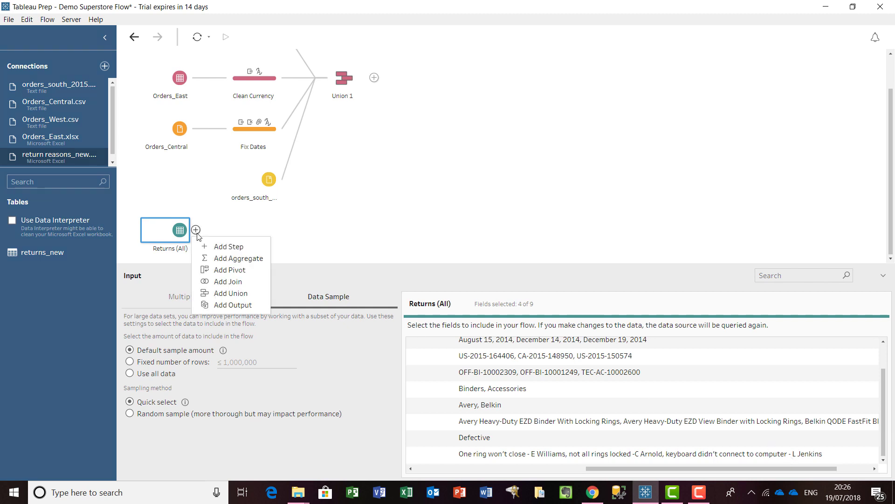
{"action": "left_click", "coordinate": [227, 246]}
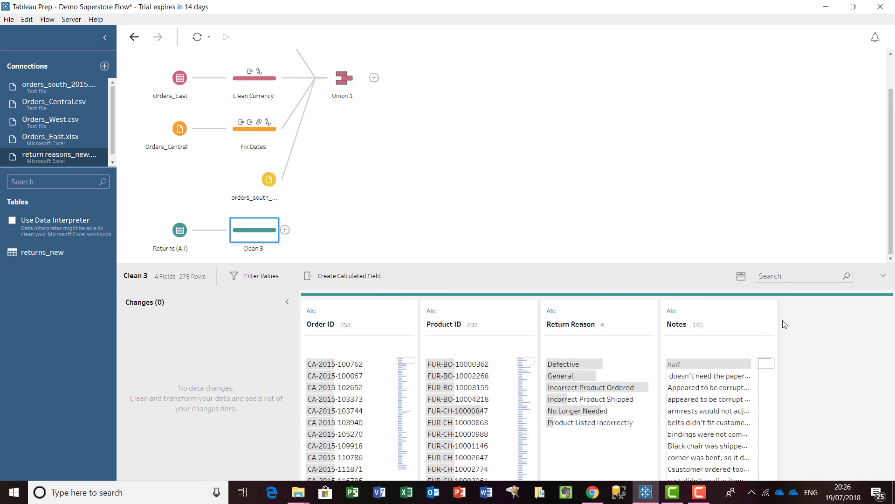
Step: Examine the return notes in the cleaning step's data and trim the spaces from the Notes field
{"action": "left_click_drag", "start_coordinate": [779, 356], "coordinate": [890, 359]}
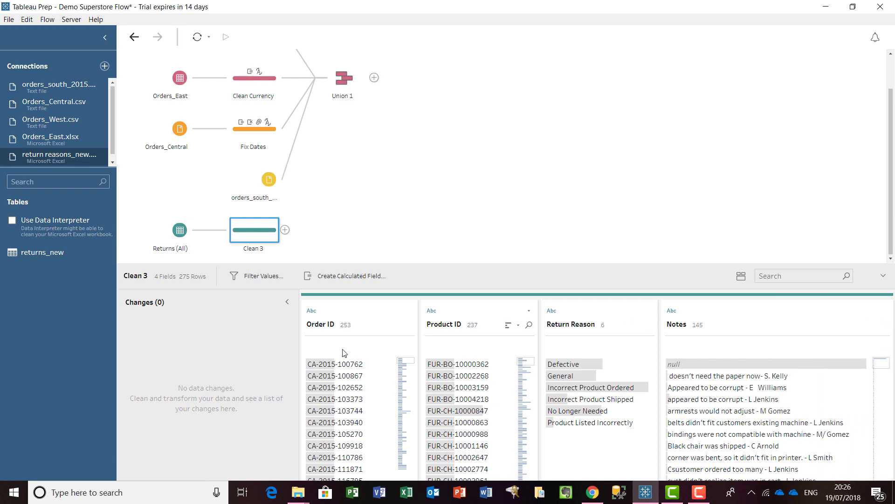
{"action": "left_click_drag", "start_coordinate": [415, 266], "coordinate": [416, 98]}
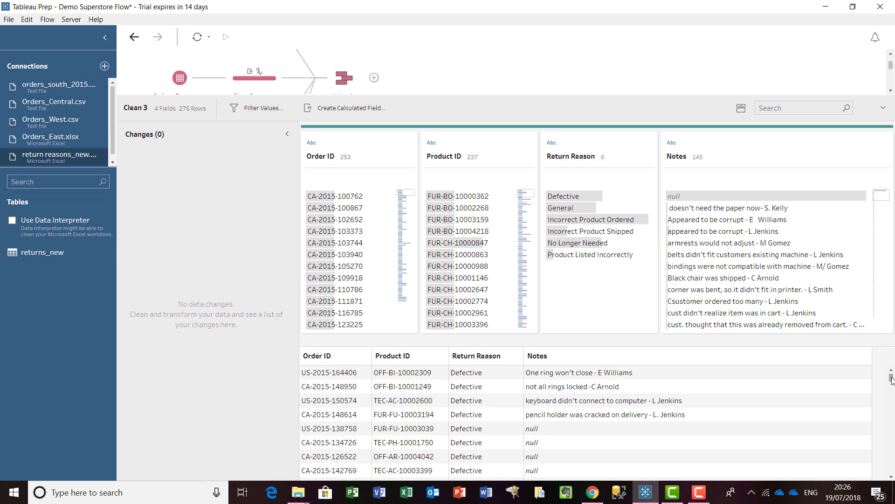
{"action": "left_click_drag", "start_coordinate": [892, 379], "coordinate": [892, 391]}
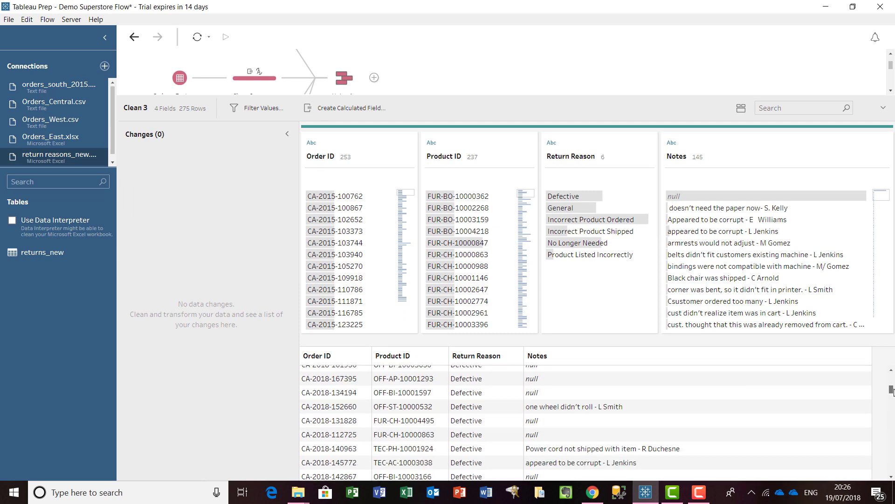
{"action": "left_click_drag", "start_coordinate": [893, 391], "coordinate": [893, 404]}
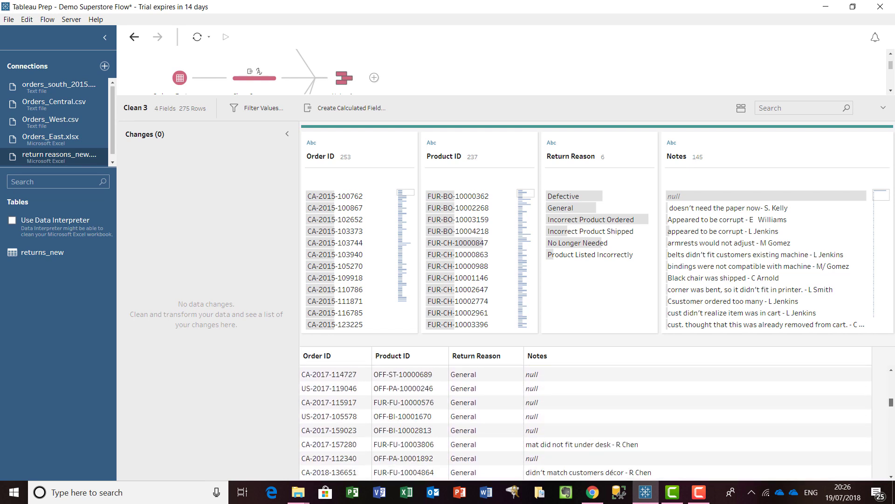
{"action": "mouse_move", "coordinate": [829, 143]}
{"action": "left_click", "coordinate": [884, 143]}
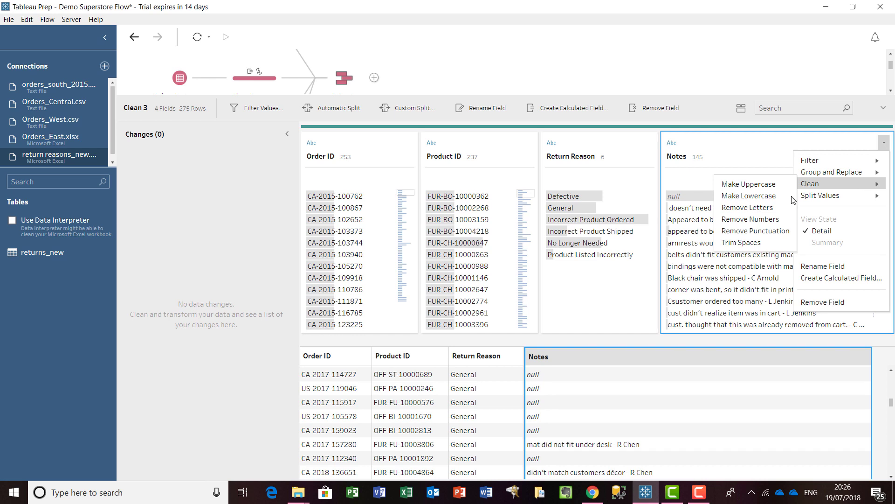
{"action": "mouse_move", "coordinate": [836, 186]}
{"action": "left_click", "coordinate": [743, 243]}
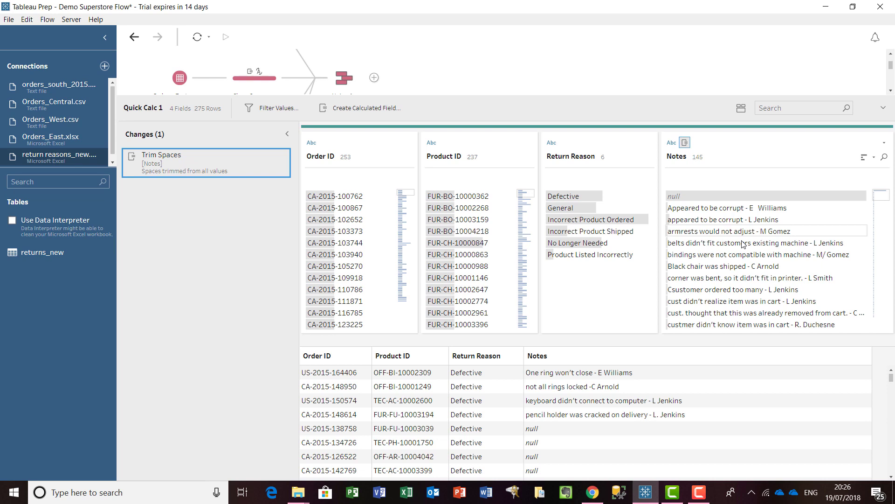
Step: Split the Notes field automatically into separate fields and review the resulting rows
{"action": "left_click", "coordinate": [884, 142]}
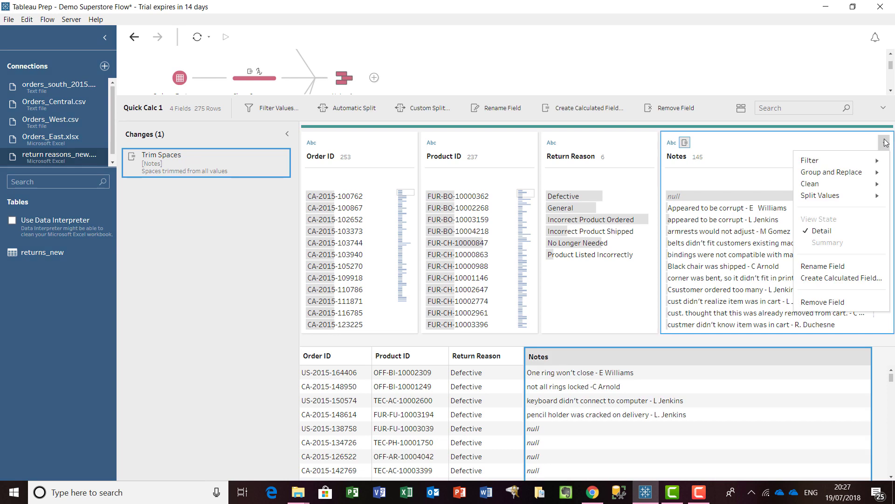
{"action": "mouse_move", "coordinate": [859, 200]}
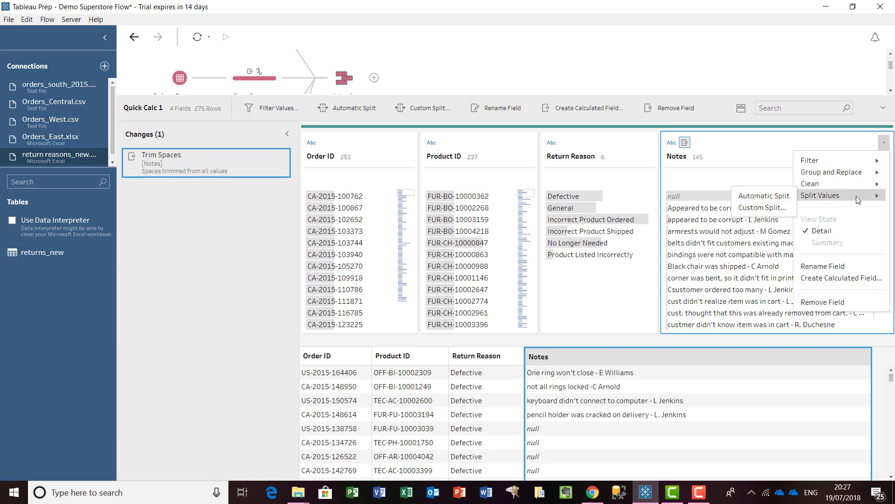
{"action": "left_click", "coordinate": [744, 199]}
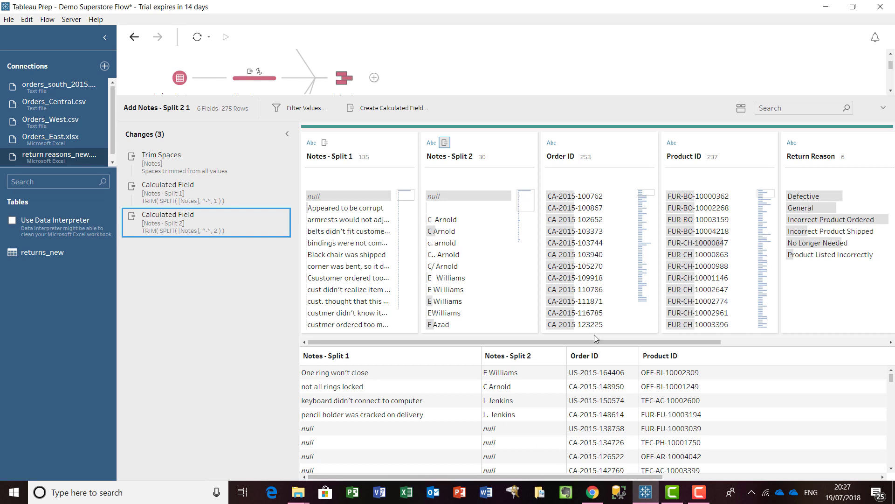
{"action": "scroll", "coordinate": [892, 380], "scroll_direction": "down", "scroll_amount": 3}
{"action": "left_click_drag", "start_coordinate": [892, 382], "coordinate": [892, 431]}
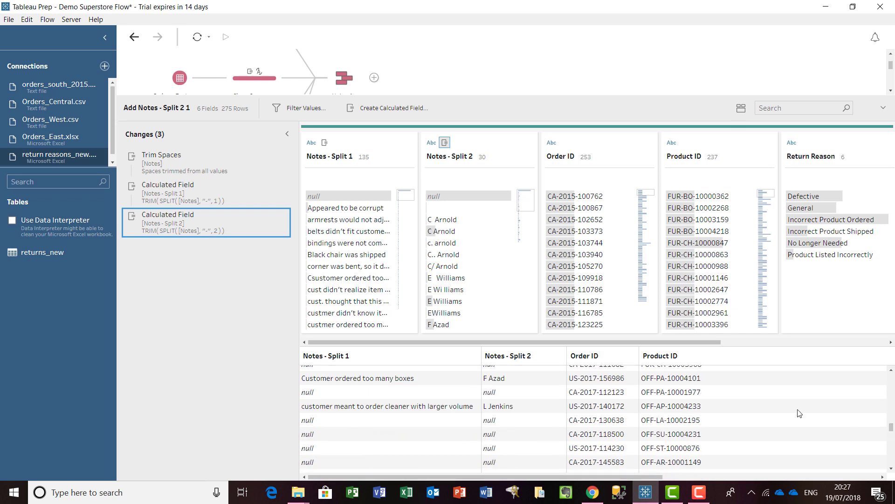
Step: Rename the Notes - Split 1 field to Return Notes
{"action": "left_click", "coordinate": [415, 358]}
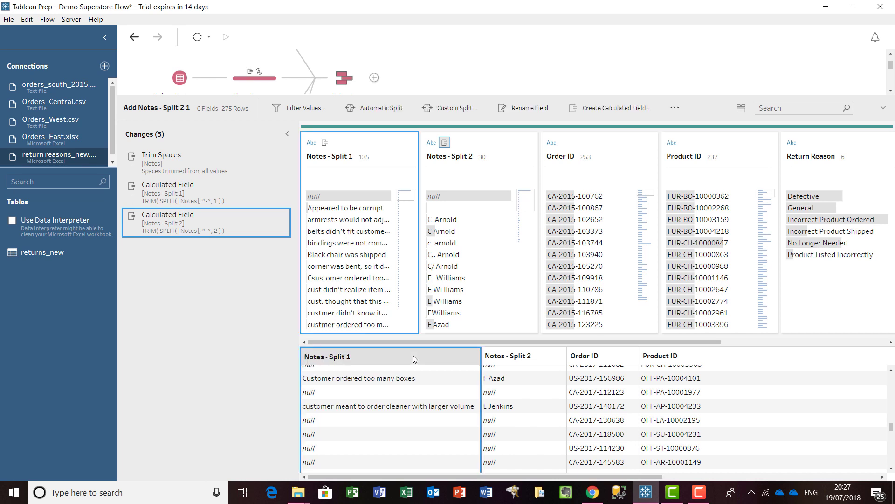
{"action": "left_click", "coordinate": [519, 113]}
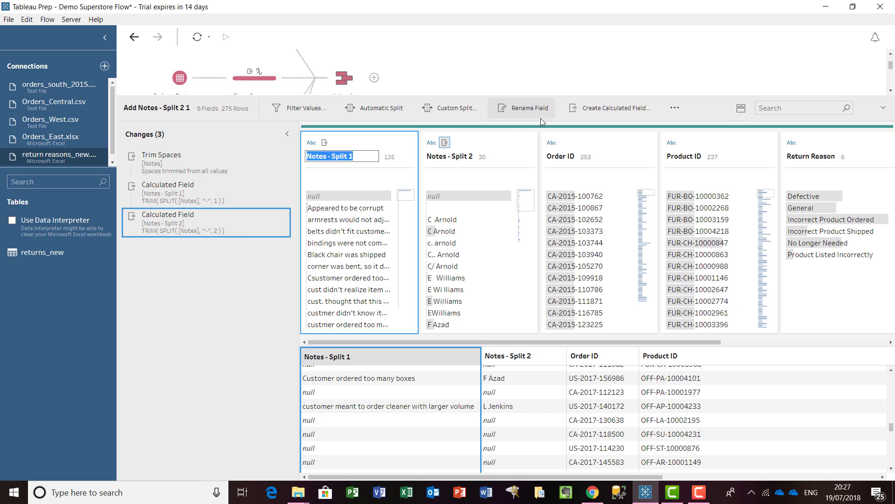
{"action": "type", "text": "Return Notes"}
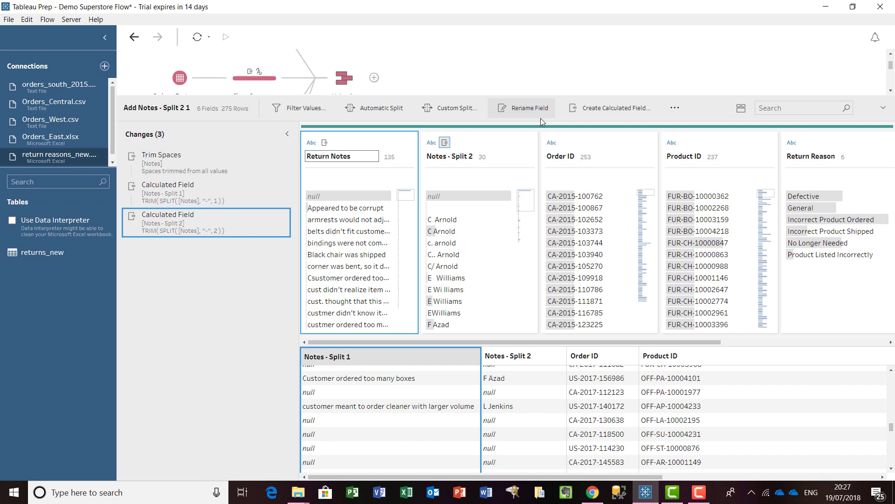
{"action": "key", "text": "Return"}
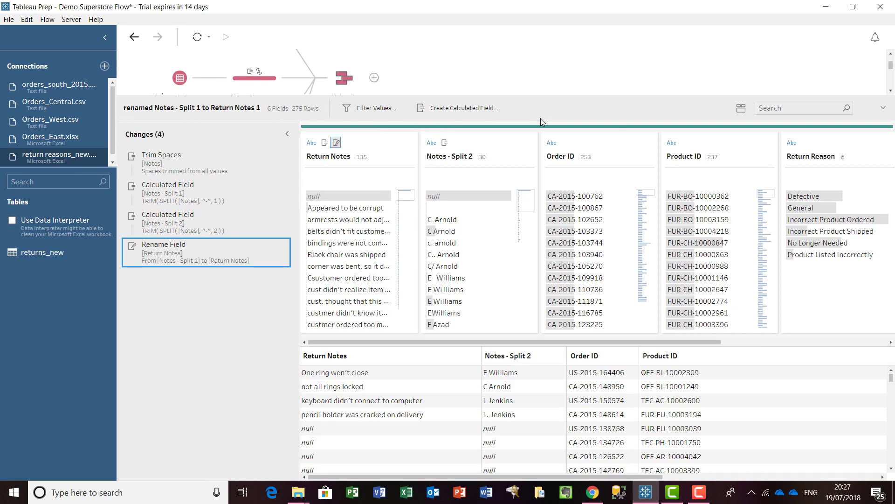
Step: Rename the Notes - Split 2 field to Approver
{"action": "left_click", "coordinate": [477, 144]}
{"action": "right_click", "coordinate": [477, 144]}
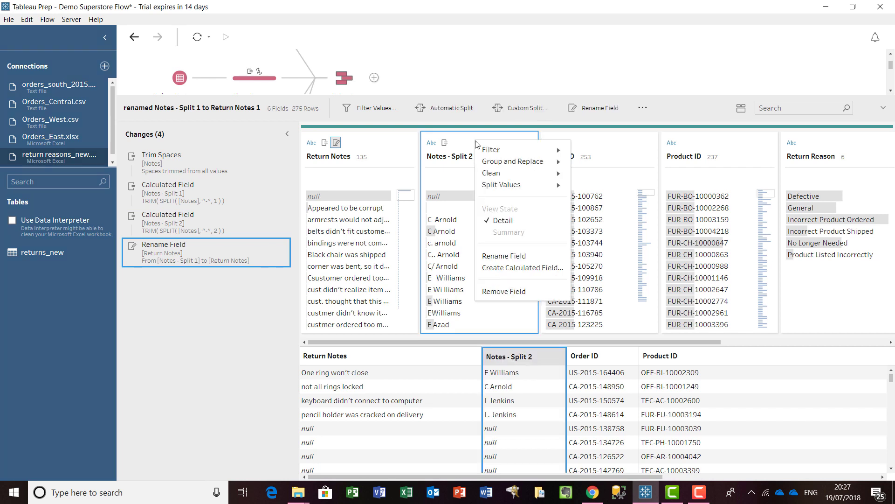
{"action": "left_click", "coordinate": [496, 256]}
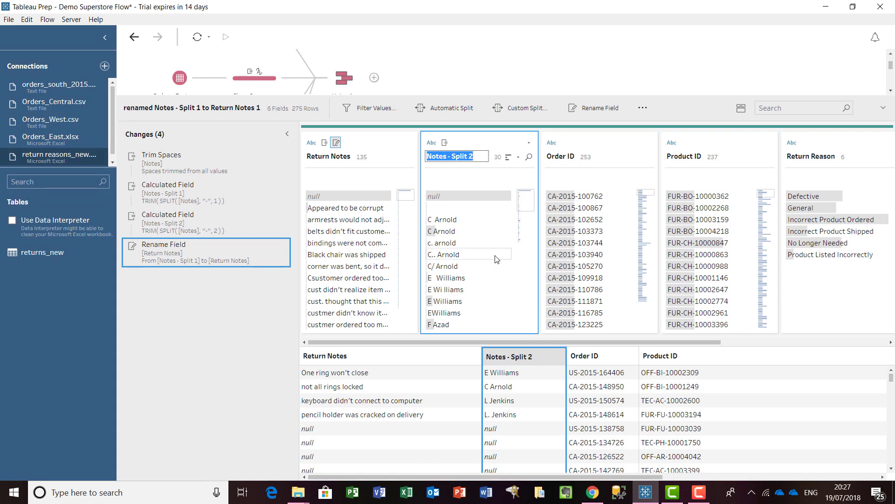
{"action": "type", "text": "Approver"}
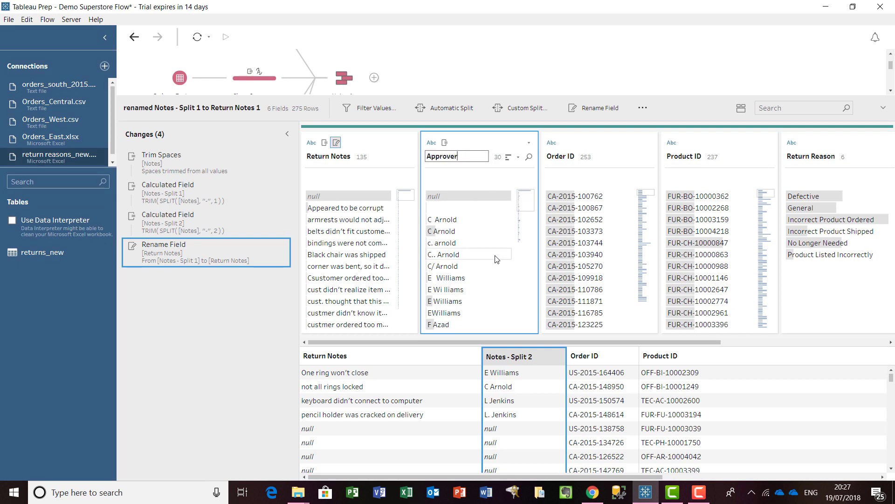
{"action": "key", "text": "Return"}
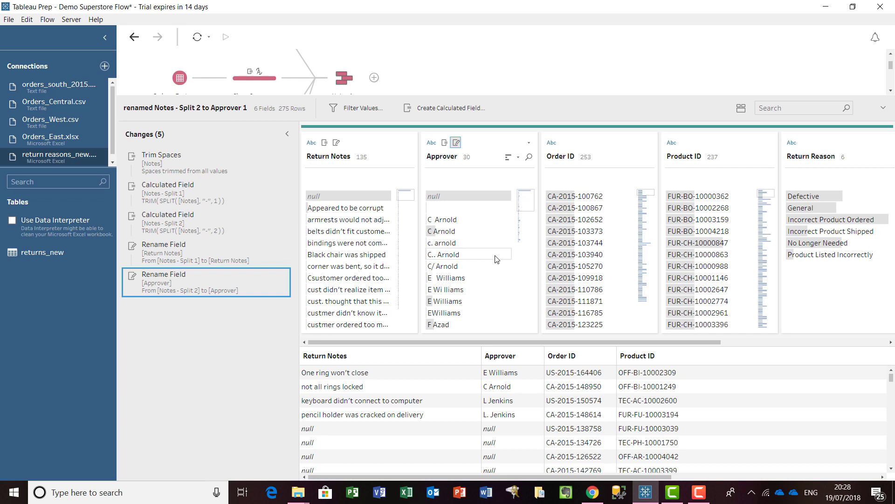
Step: Group and replace the Approver field's values by common characters
{"action": "left_click", "coordinate": [532, 145]}
{"action": "mouse_move", "coordinate": [555, 174]}
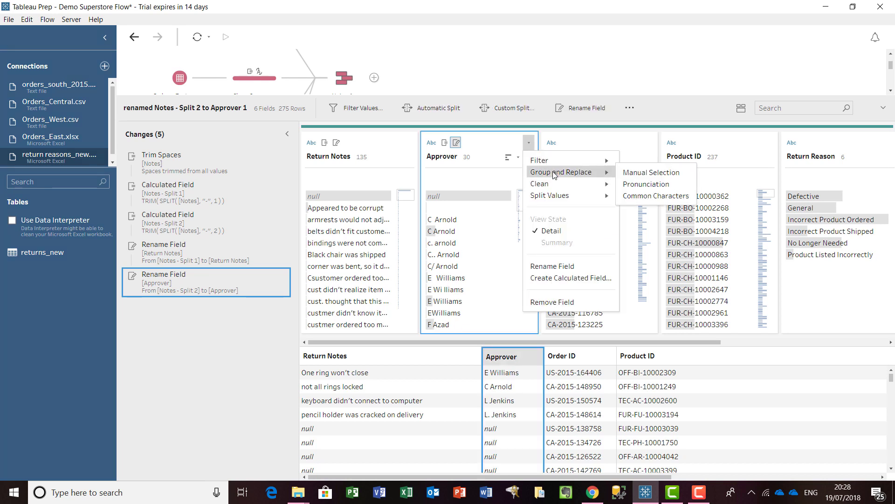
{"action": "left_click", "coordinate": [650, 198]}
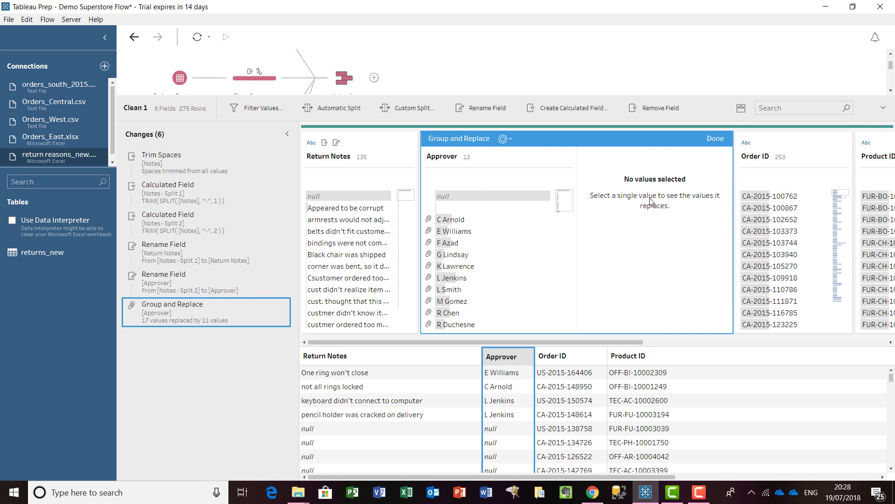
{"action": "left_click", "coordinate": [715, 138]}
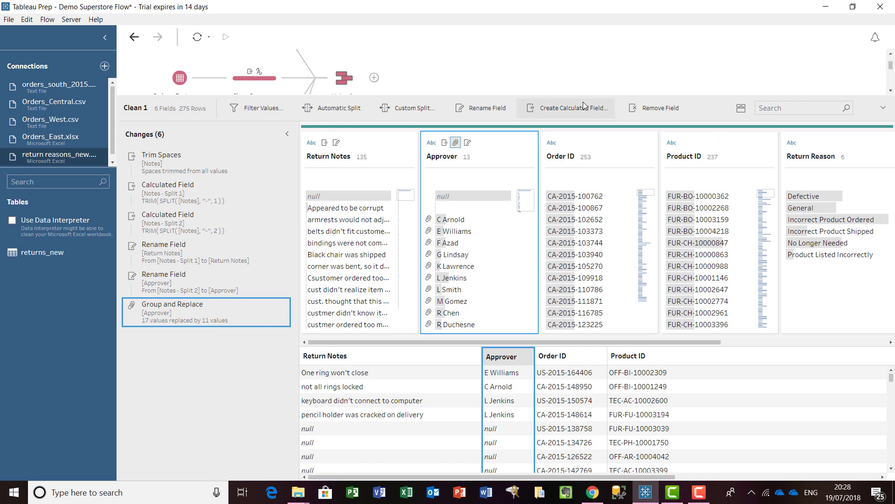
Step: Rename the cleaning step after Returns (All) as Cleaned Notes
{"action": "left_click_drag", "start_coordinate": [581, 96], "coordinate": [574, 251]}
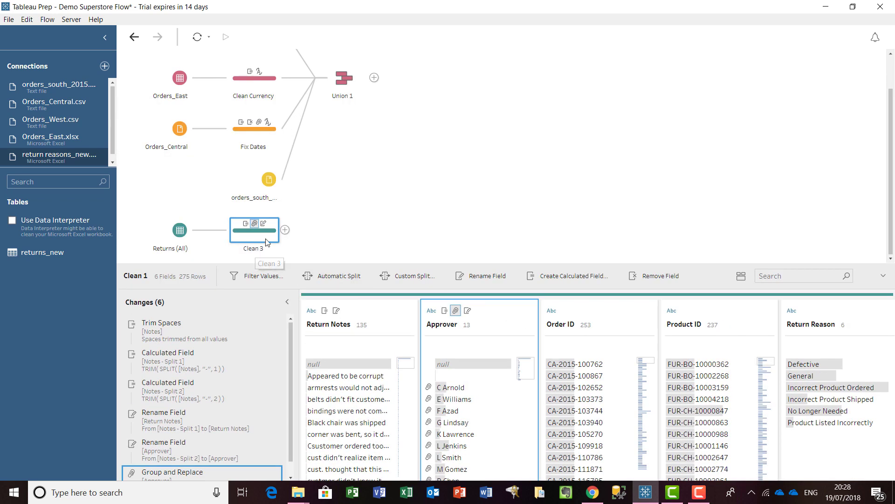
{"action": "right_click", "coordinate": [267, 241]}
{"action": "left_click", "coordinate": [273, 254]}
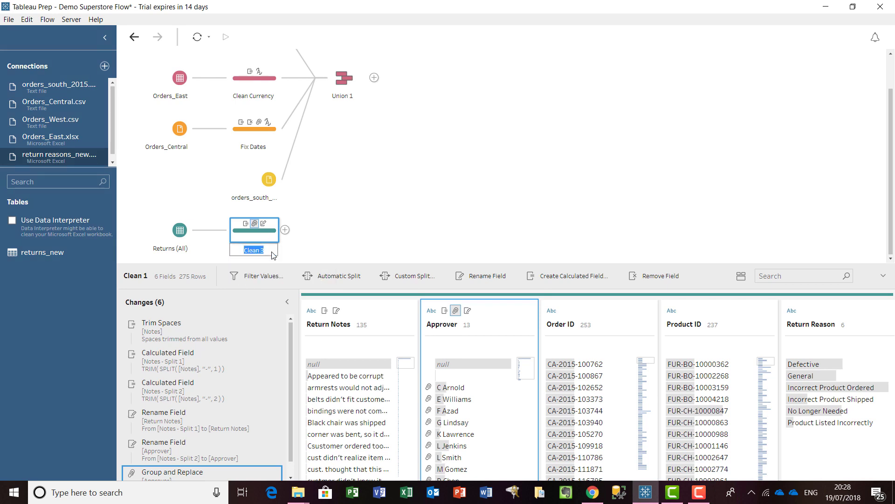
{"action": "type", "text": "Cleanted"}
{"action": "key", "text": "BackSpace"}
{"action": "key", "text": "BackSpace"}
{"action": "key", "text": "BackSpace"}
{"action": "type", "text": "ed Notes"}
{"action": "key", "text": "Return"}
Step: Rename the union step as All Orders
{"action": "right_click", "coordinate": [347, 83]}
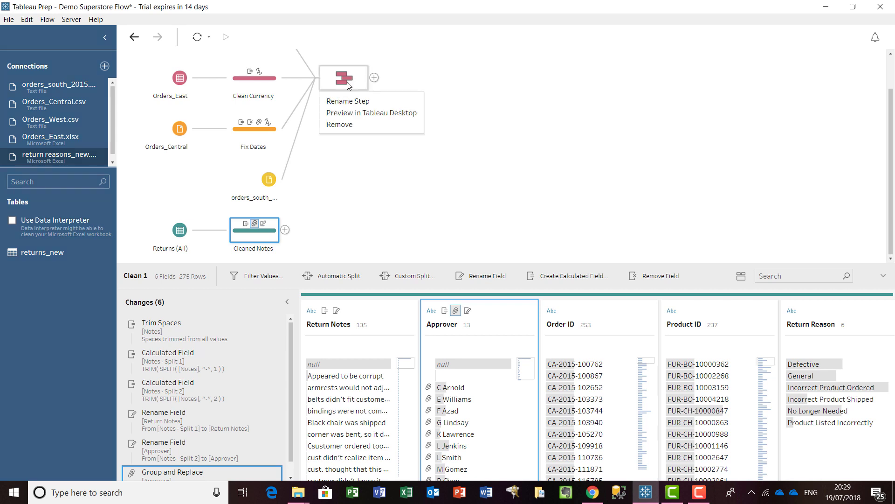
{"action": "left_click", "coordinate": [361, 106]}
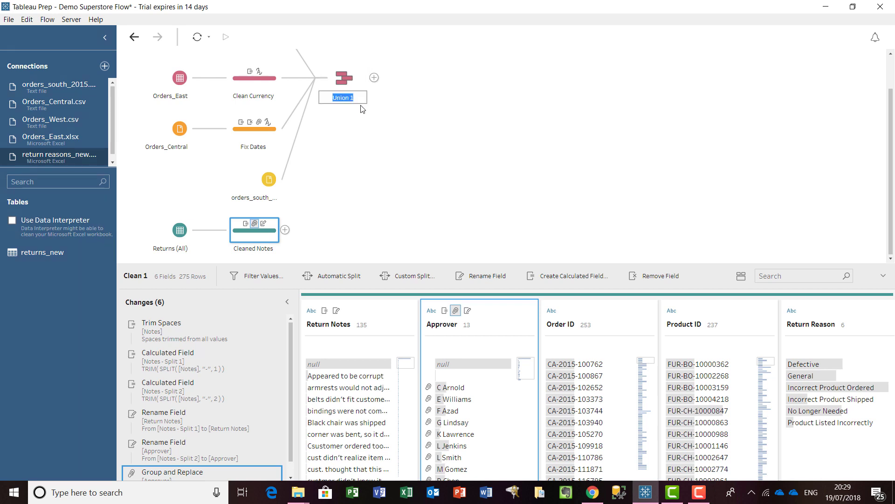
{"action": "type", "text": "All Orders"}
{"action": "key", "text": "Return"}
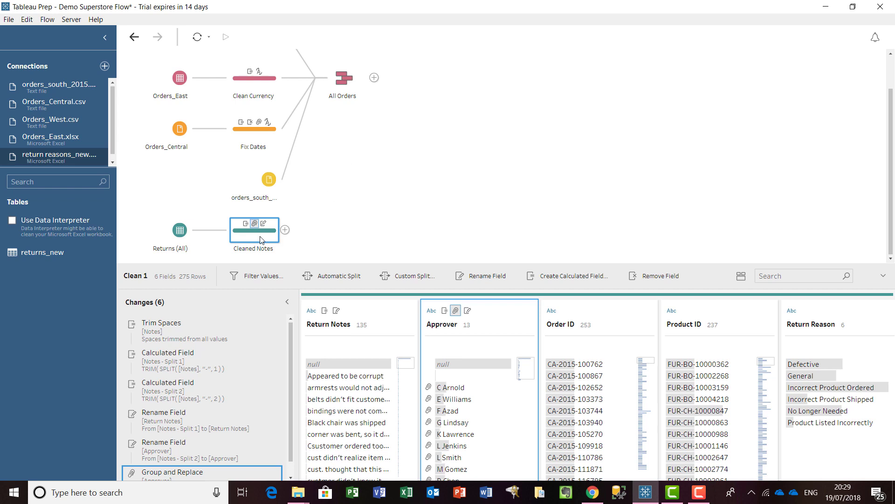
Step: Join Cleaned Notes with All Orders and review the join clause, its values and the summary of join results
{"action": "left_click_drag", "start_coordinate": [260, 238], "coordinate": [378, 87]}
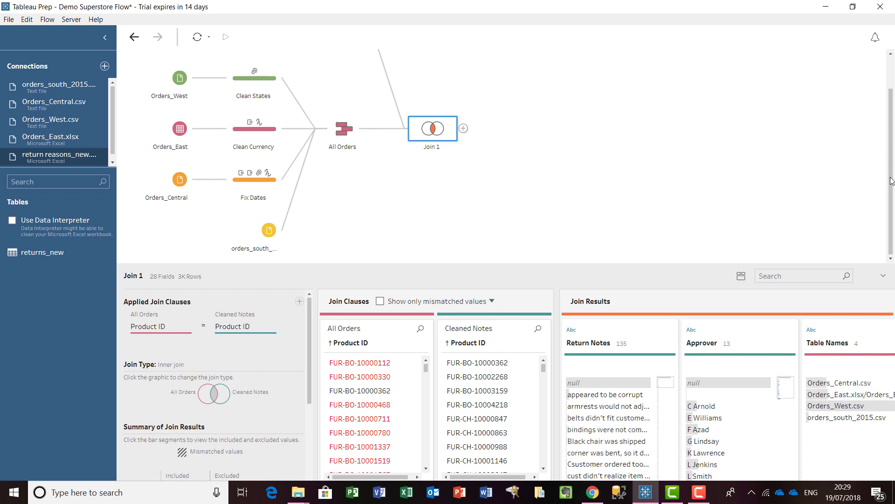
{"action": "left_click_drag", "start_coordinate": [892, 182], "coordinate": [894, 134]}
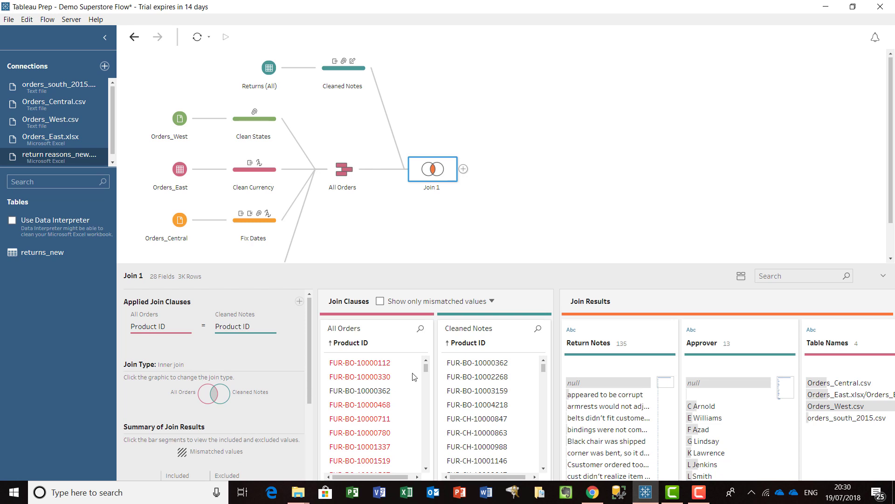
{"action": "mouse_move", "coordinate": [426, 370]}
{"action": "left_mouse_down"}
{"action": "mouse_move", "coordinate": [426, 391]}
{"action": "mouse_move", "coordinate": [426, 361]}
{"action": "left_mouse_up"}
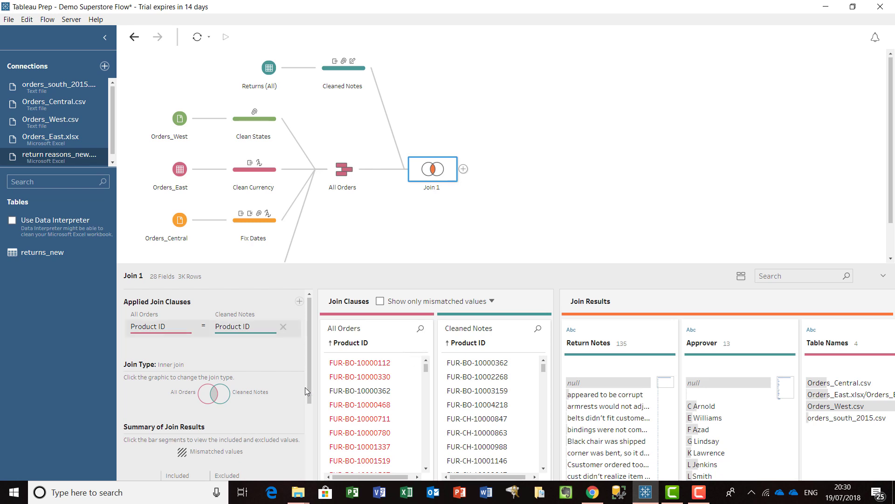
{"action": "left_click_drag", "start_coordinate": [309, 367], "coordinate": [307, 442]}
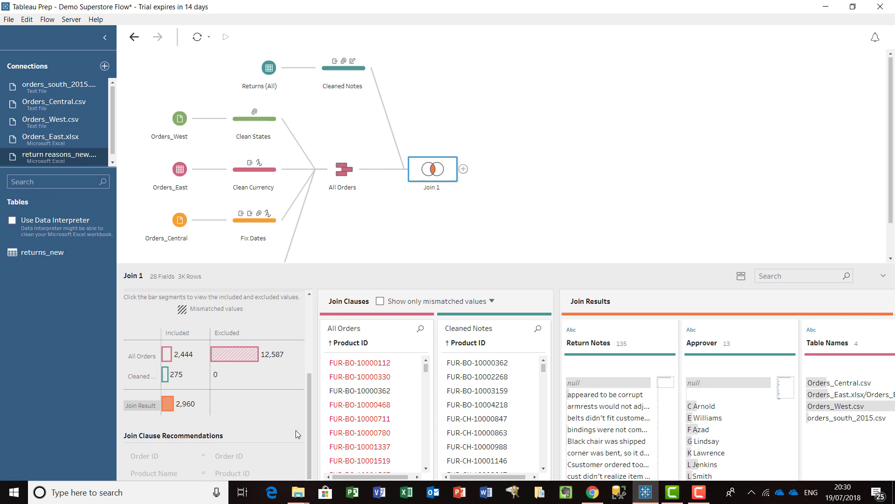
{"action": "left_click_drag", "start_coordinate": [309, 435], "coordinate": [312, 460]}
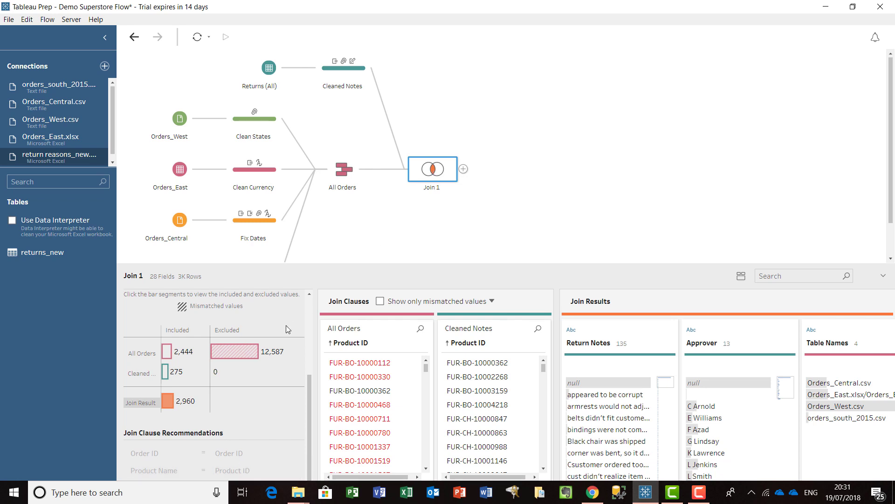
{"action": "left_click_drag", "start_coordinate": [310, 416], "coordinate": [306, 307]}
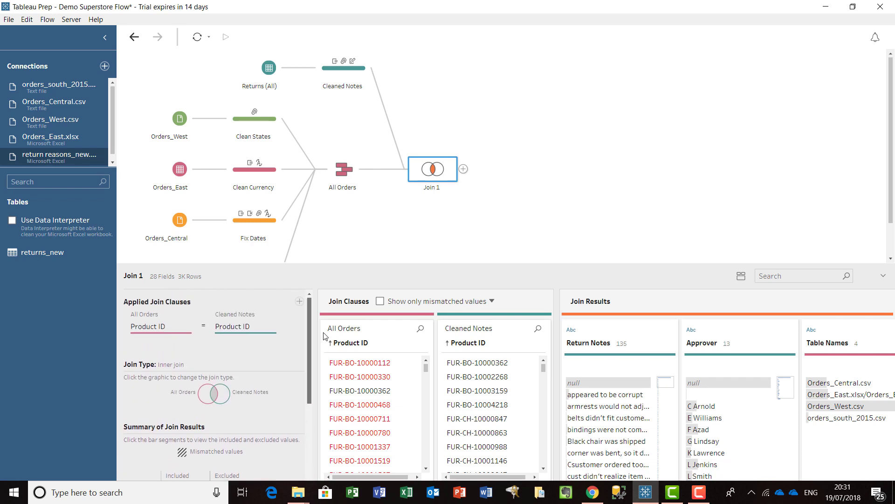
Step: Add a join clause matching Order ID in All Orders and Cleaned Notes, and change the join type to a left join
{"action": "left_click", "coordinate": [300, 302]}
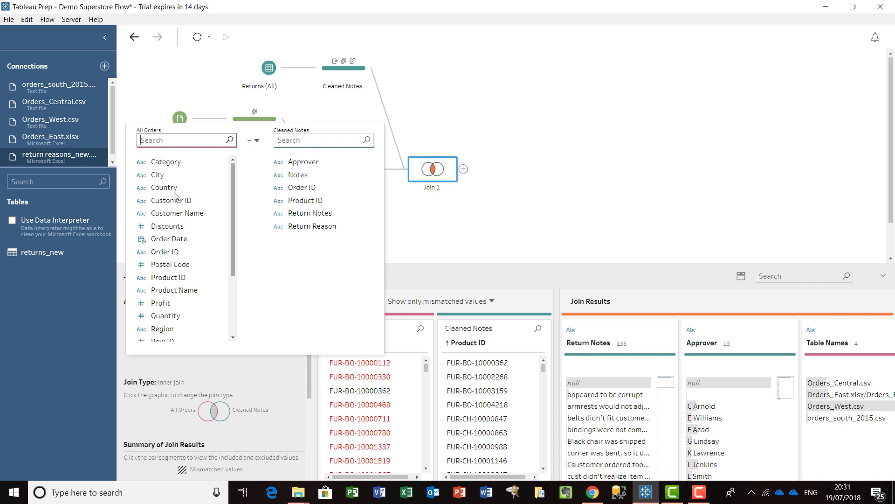
{"action": "left_click", "coordinate": [180, 253]}
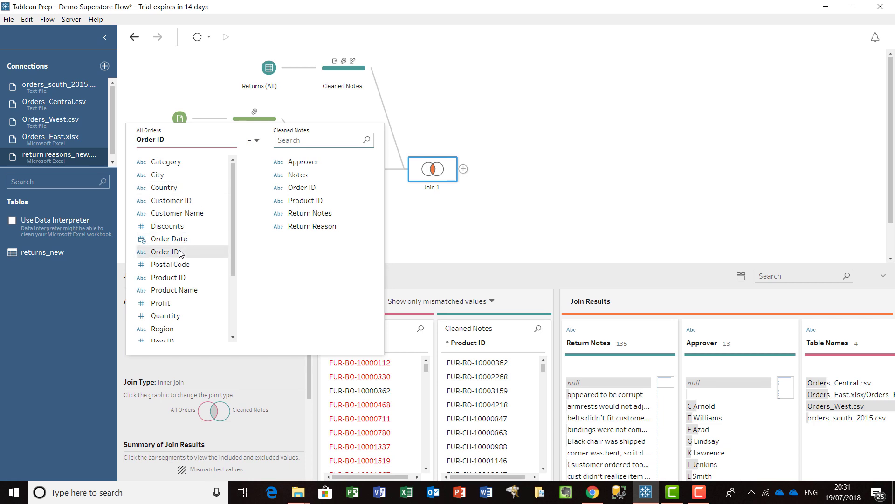
{"action": "left_click", "coordinate": [302, 188]}
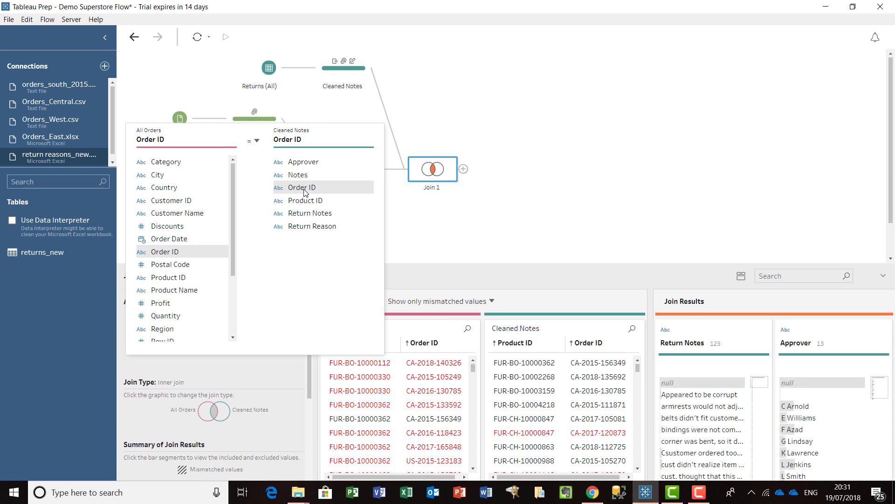
{"action": "left_click", "coordinate": [540, 166]}
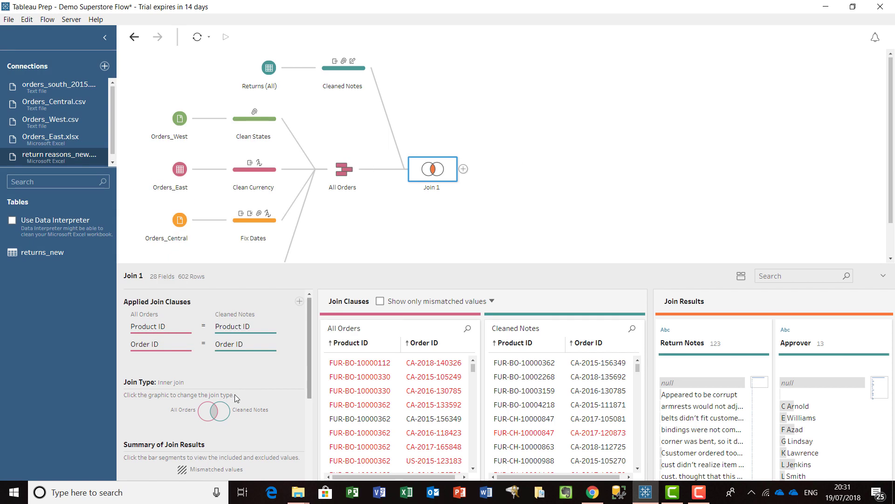
{"action": "left_click", "coordinate": [205, 413]}
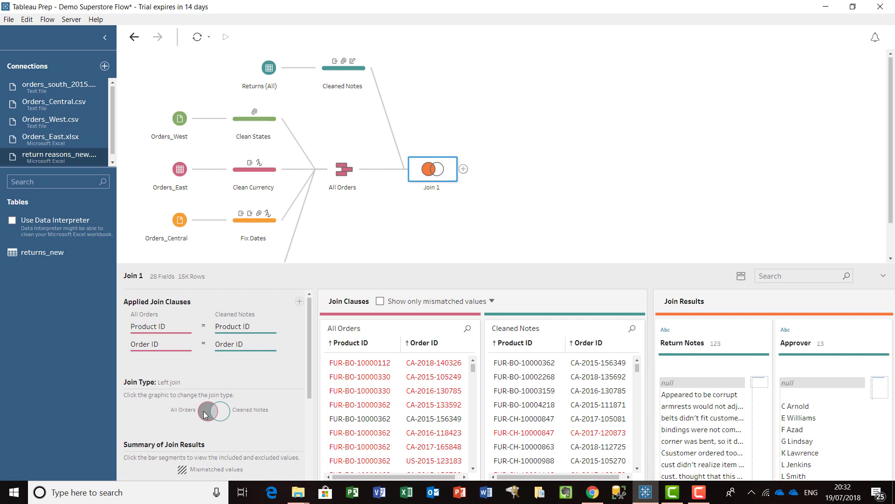
{"action": "left_click_drag", "start_coordinate": [311, 359], "coordinate": [311, 447]}
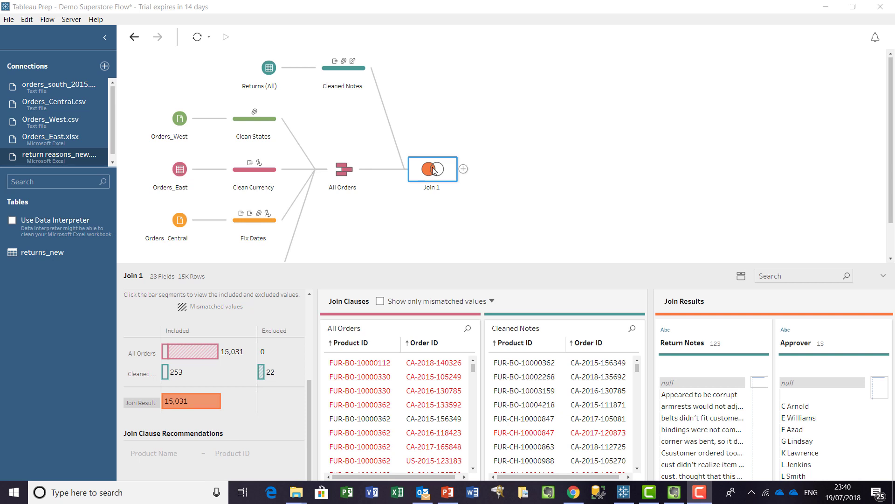
Step: Rename the join step as Orders and Returns
{"action": "right_click", "coordinate": [434, 170]}
{"action": "left_click", "coordinate": [438, 193]}
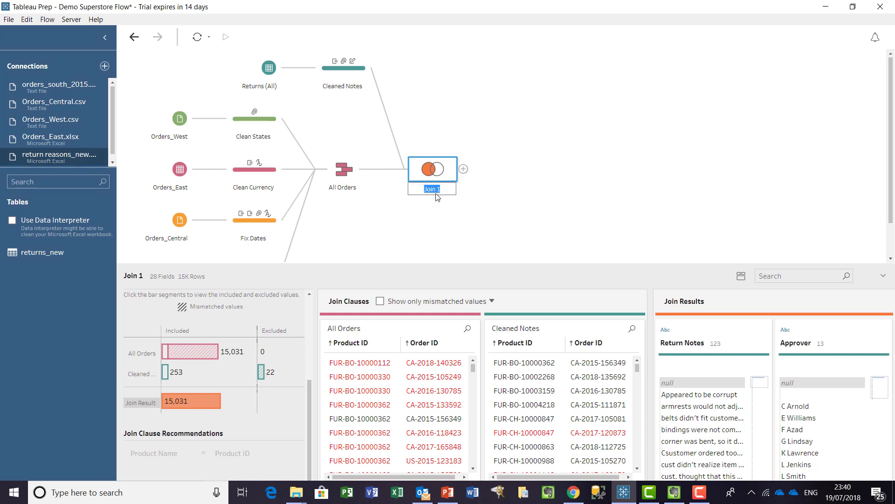
{"action": "type", "text": "Orders and Returns"}
{"action": "key", "text": "Return"}
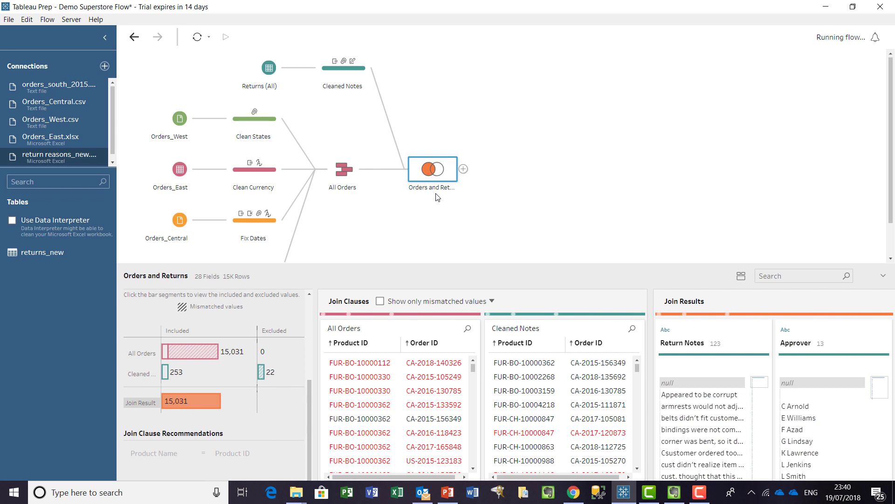
Step: Add a cleaning step after Orders and Returns and remove the Order ID-1, Table Names and Product ID-1 fields
{"action": "left_click", "coordinate": [465, 169]}
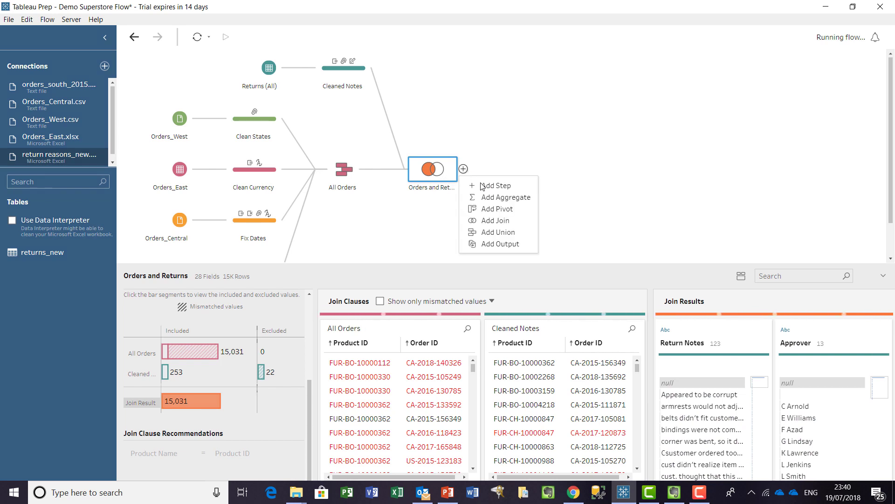
{"action": "left_click", "coordinate": [514, 185]}
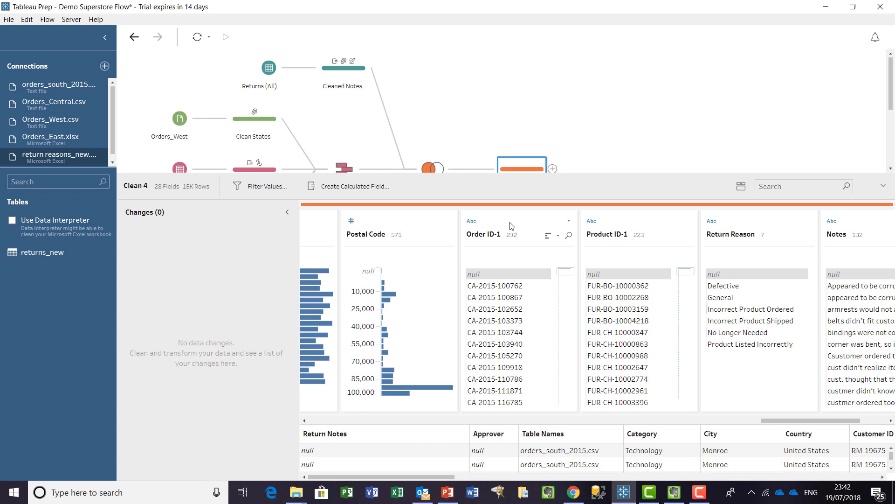
{"action": "left_click", "coordinate": [569, 221]}
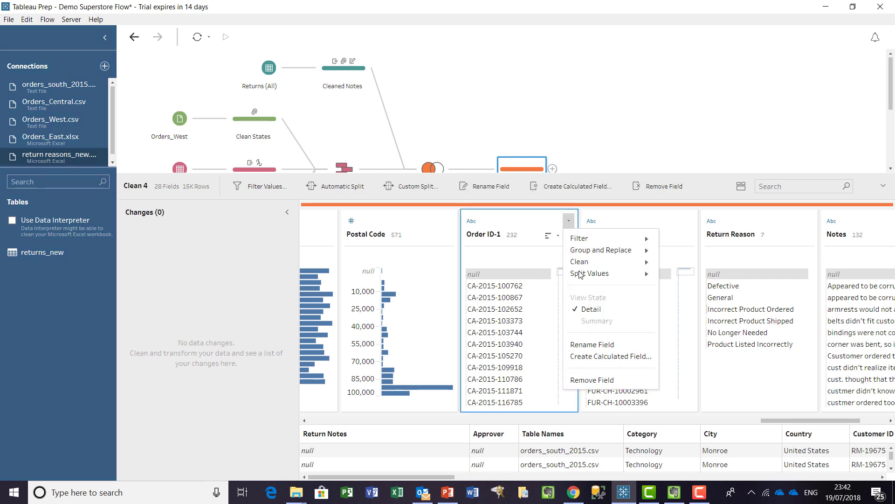
{"action": "left_click", "coordinate": [592, 380]}
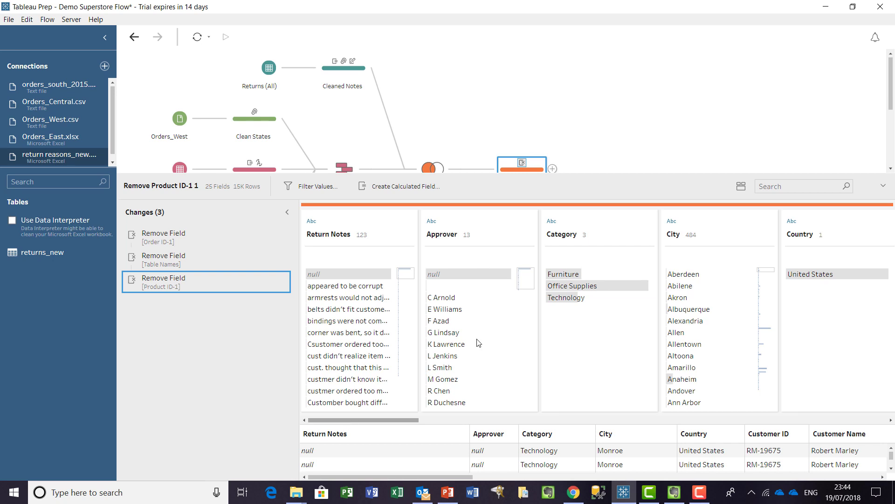
Step: Add a calculated field named Returned? with the formula IF ISNULL([Return Reason]) = FALSE THEN "Yes" ELSE "No" END
{"action": "left_click", "coordinate": [394, 186]}
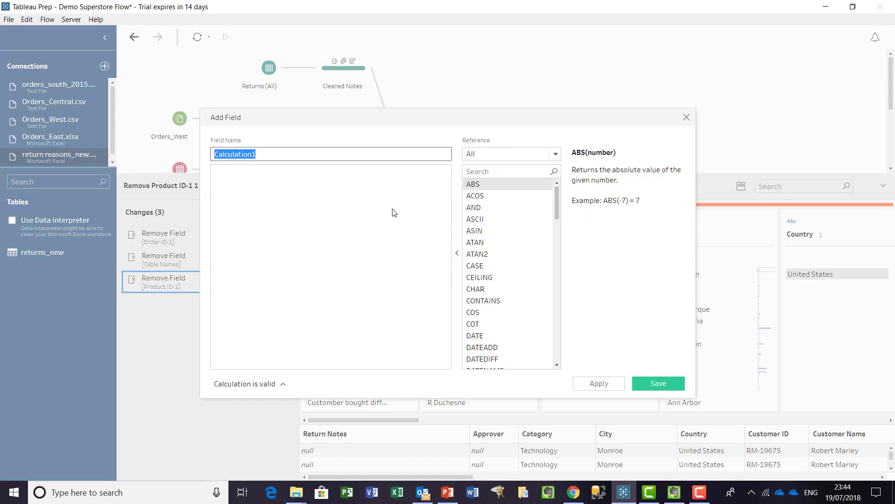
{"action": "type", "text": "Retu"}
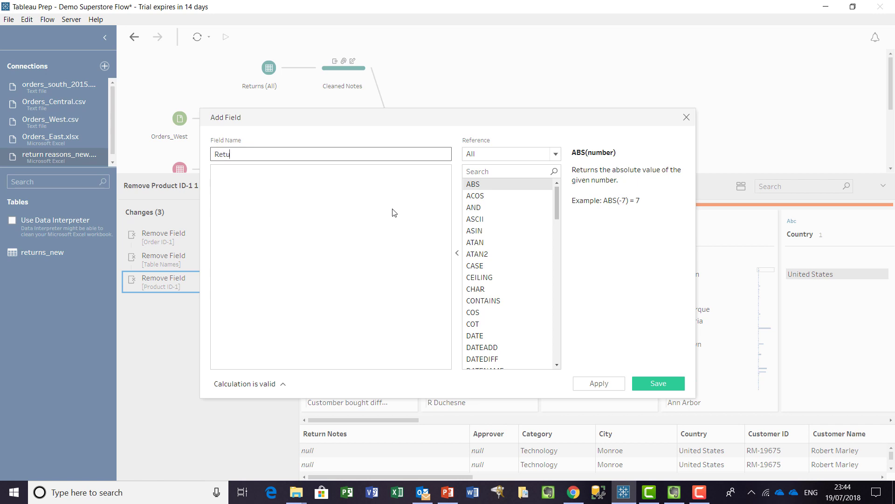
{"action": "type", "text": "rned?"}
{"action": "left_click", "coordinate": [339, 172]}
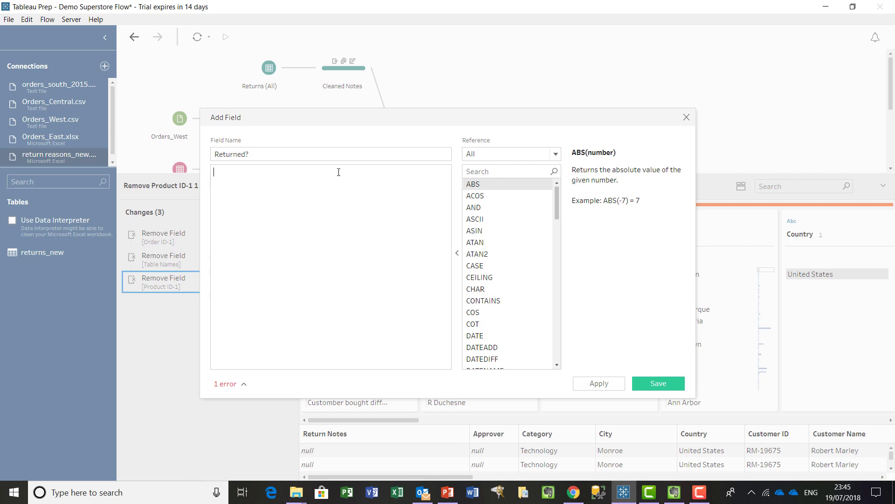
{"action": "type", "text": "IF ISNU"}
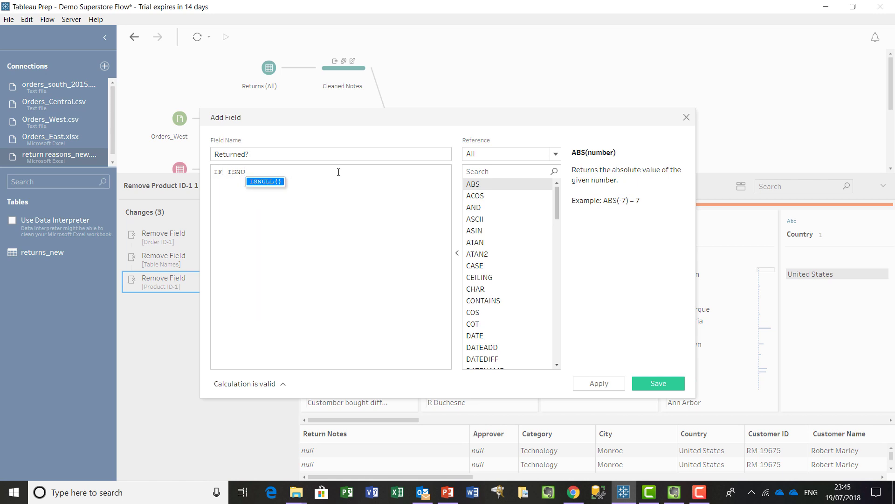
{"action": "type", "text": "LL"}
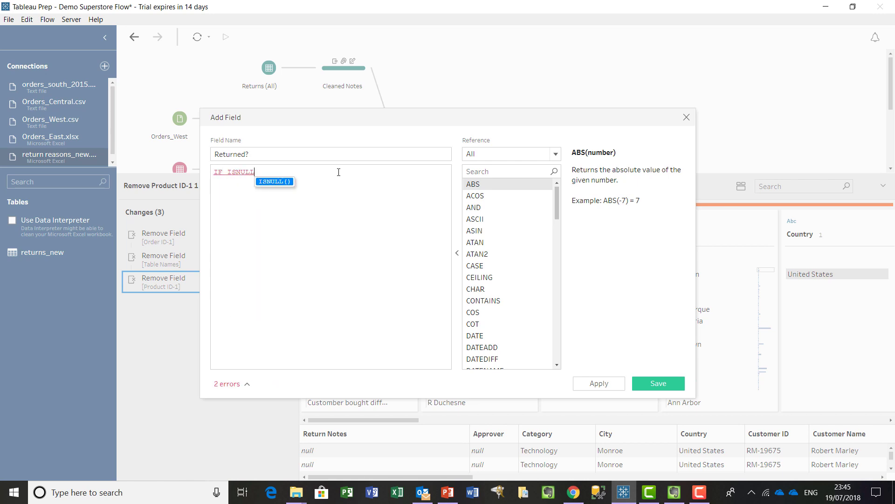
{"action": "type", "text": "([Retu"}
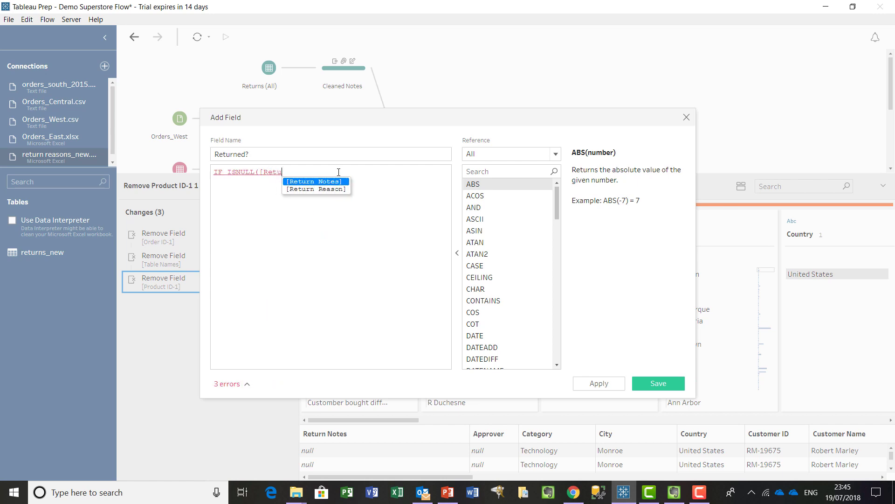
{"action": "key", "text": "Down"}
{"action": "key", "text": "Return"}
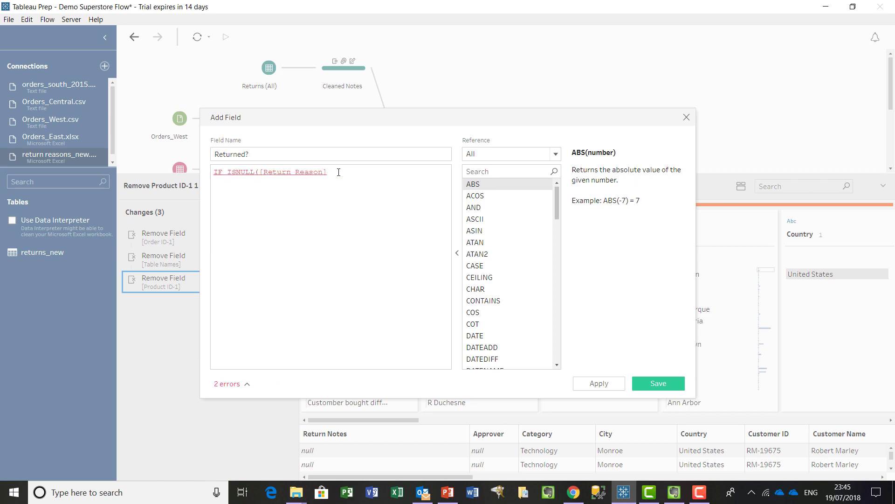
{"action": "type", "text": ")"}
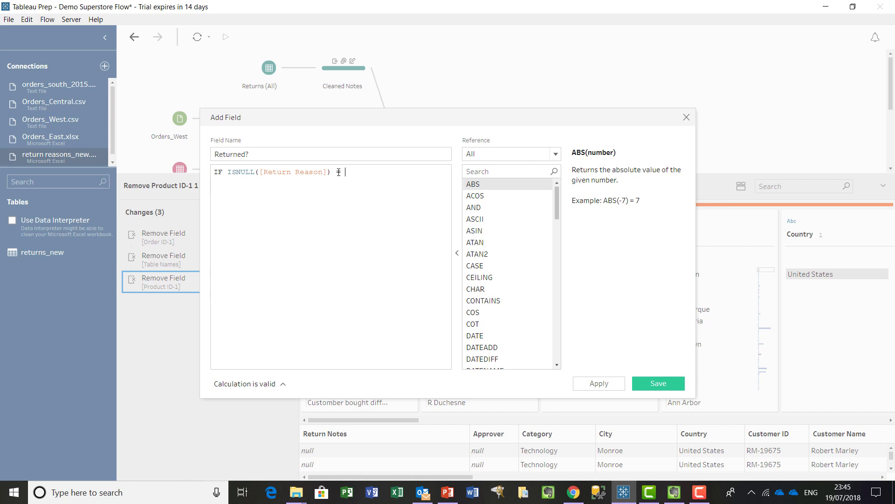
{"action": "type", "text": " = FALSE THEN"}
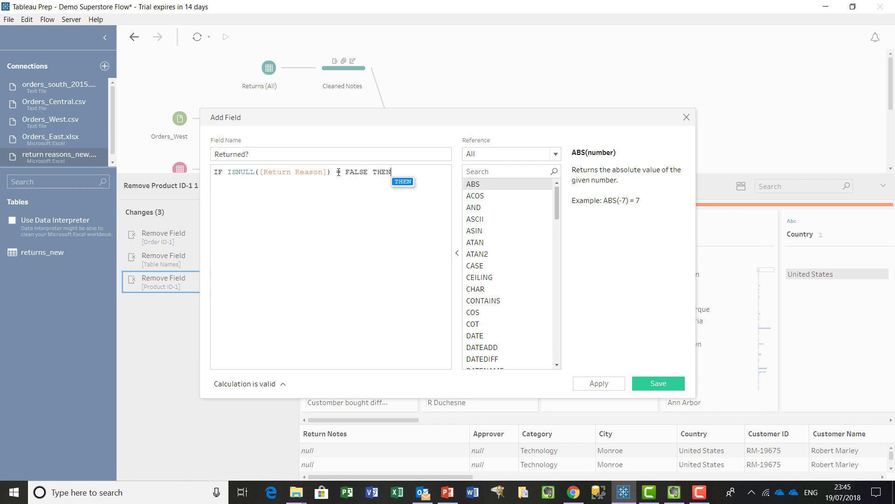
{"action": "key", "text": "Return"}
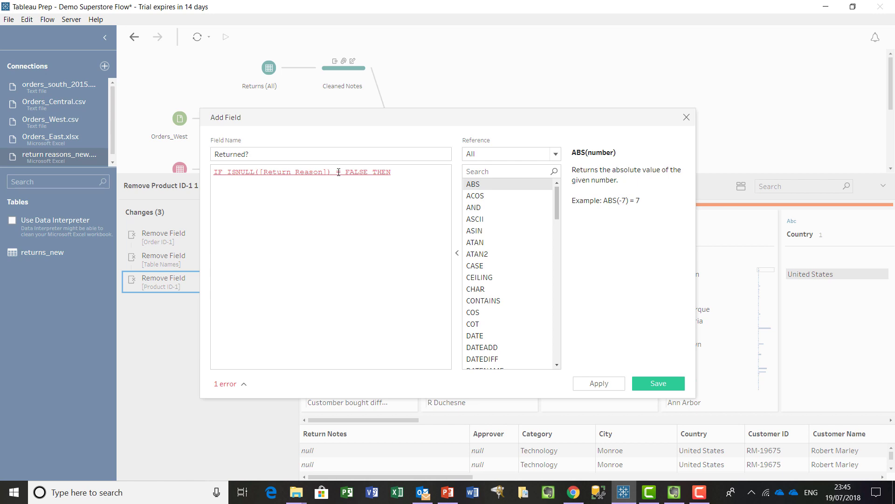
{"action": "type", "text": "\"Ye"}
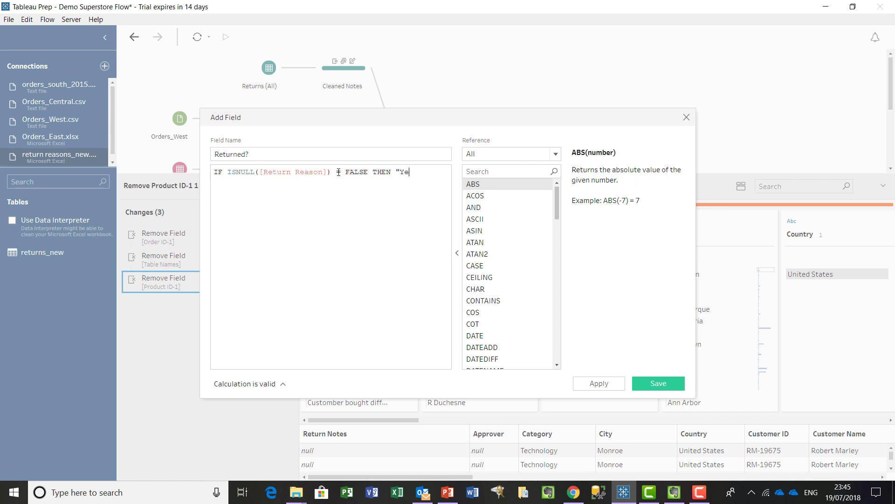
{"action": "type", "text": "s\" ELSE \"No\" END"}
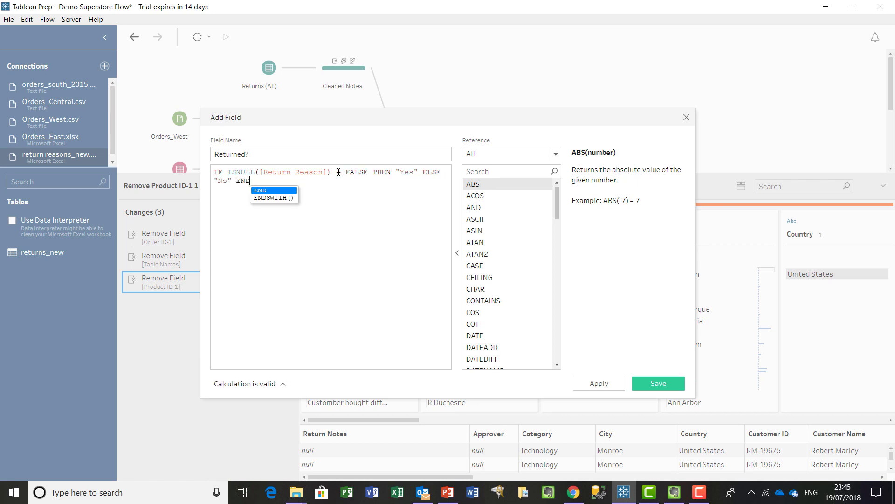
{"action": "key", "text": "Escape"}
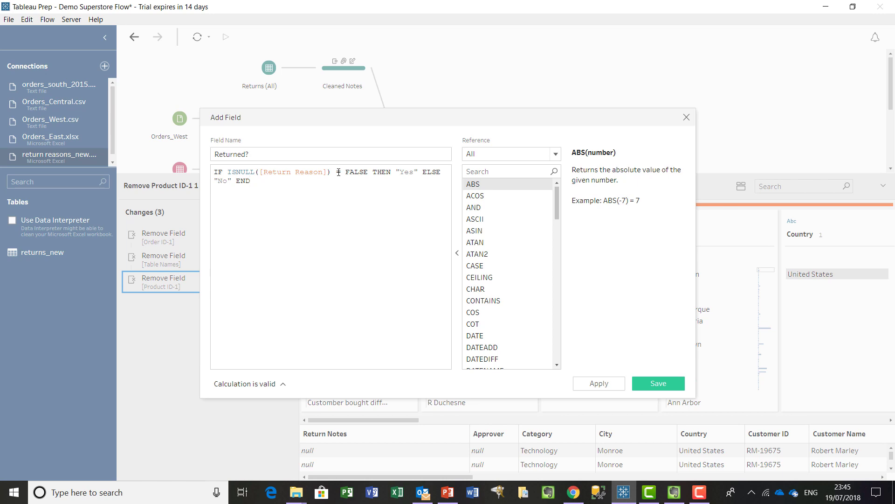
{"action": "left_click", "coordinate": [623, 384]}
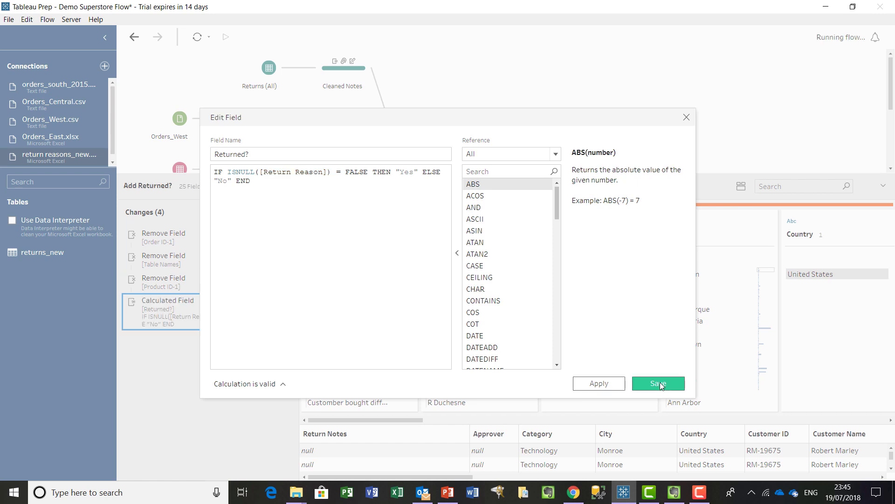
{"action": "left_click", "coordinate": [660, 383]}
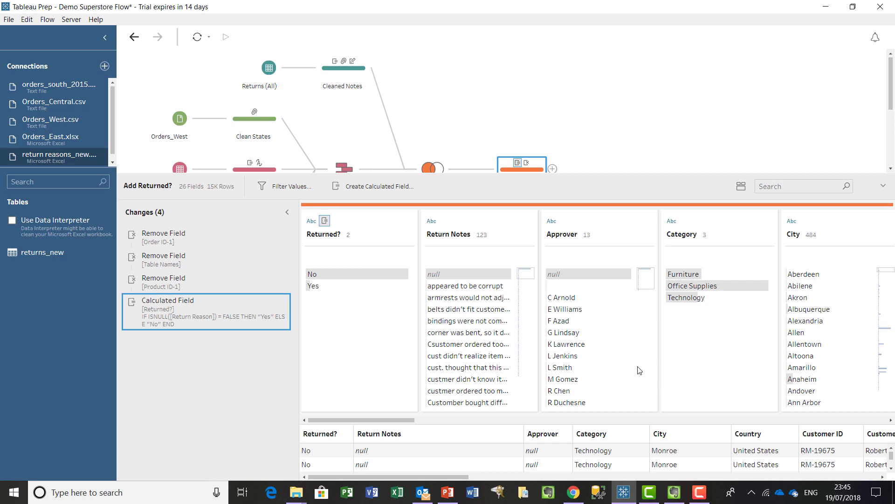
Step: Add a calculated field named Days to Ship with the formula DATEDIFF('day',[Order Date],[Ship Date])
{"action": "left_click", "coordinate": [350, 182]}
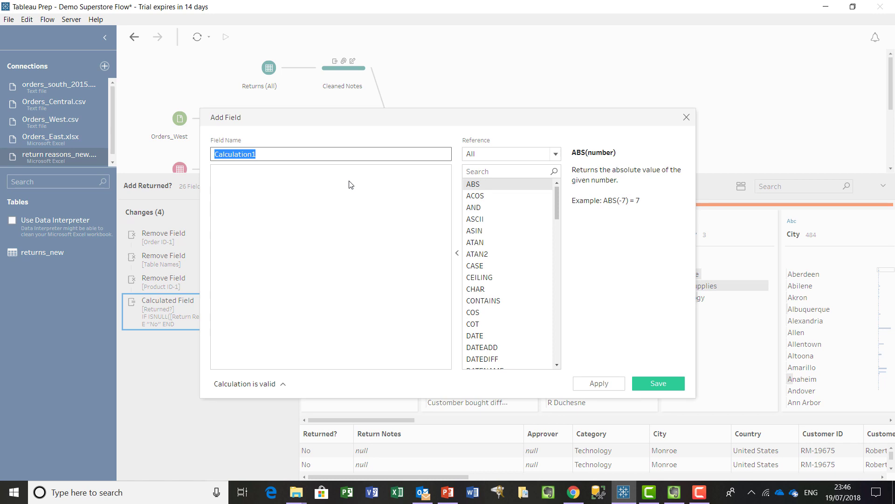
{"action": "type", "text": "Days t"}
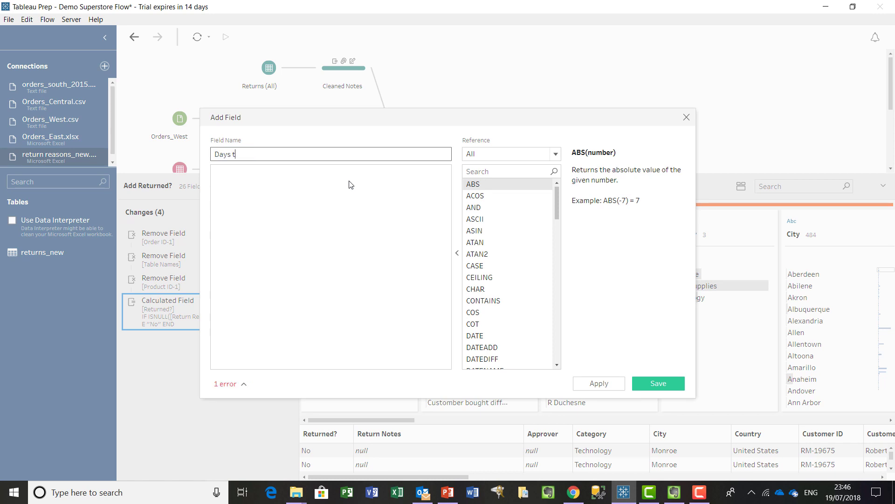
{"action": "type", "text": "o Ship"}
{"action": "left_click", "coordinate": [361, 178]}
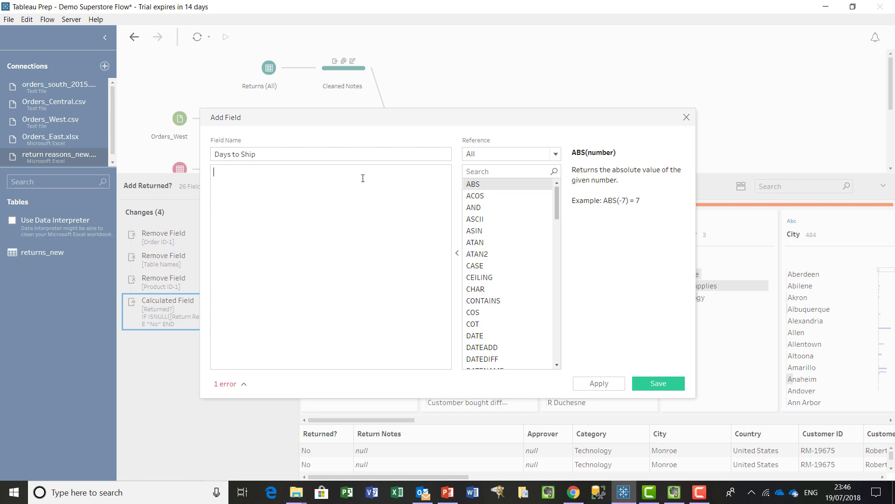
{"action": "type", "text": "DATEDIFF"}
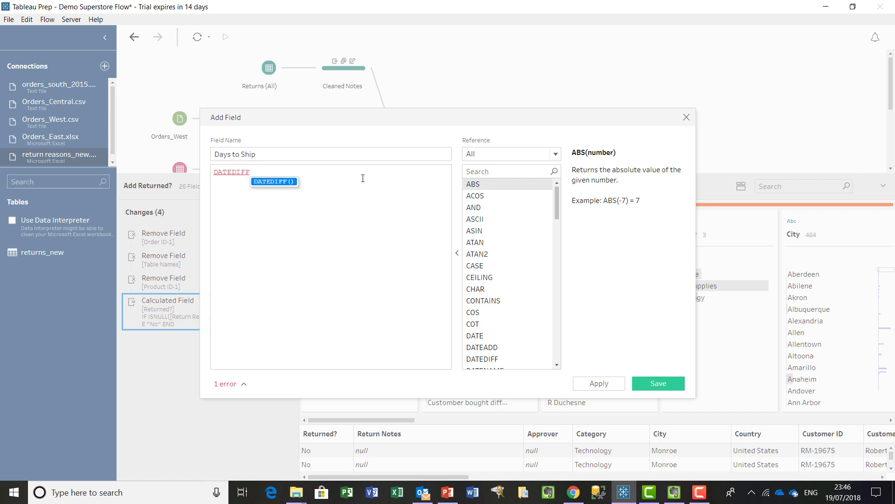
{"action": "type", "text": "("}
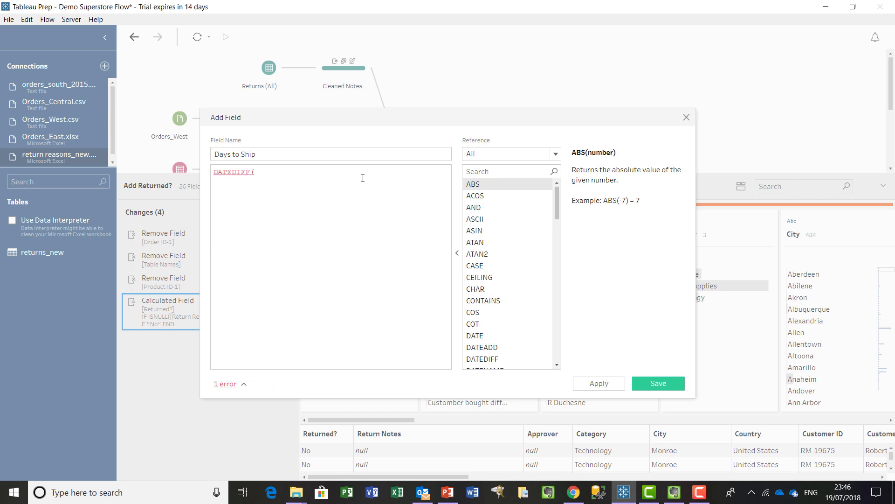
{"action": "type", "text": "'day',[Order"}
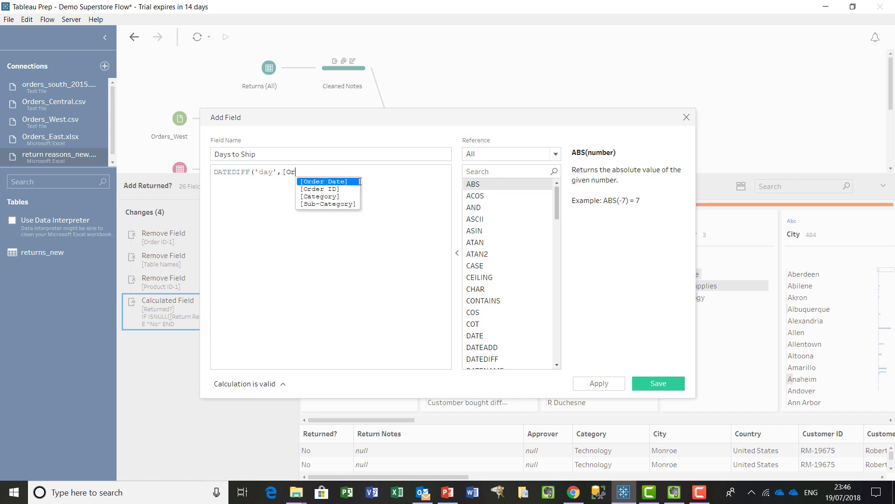
{"action": "key", "text": "Return"}
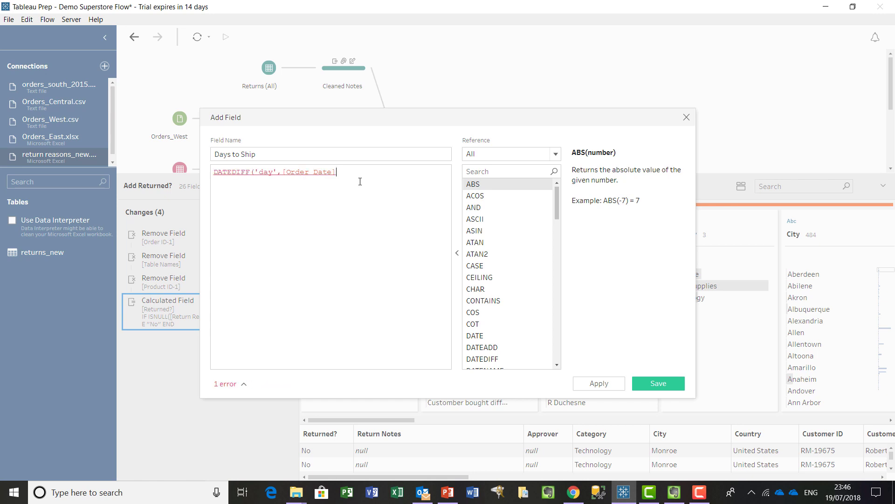
{"action": "type", "text": ",[Shi"}
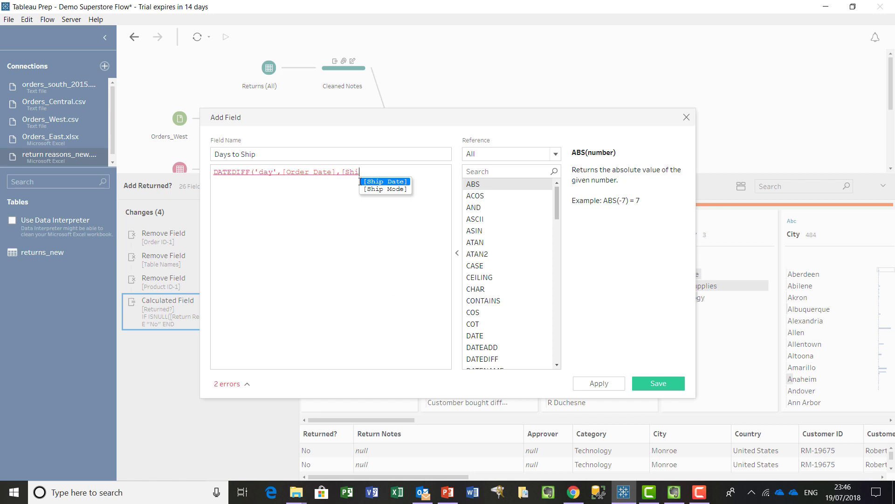
{"action": "key", "text": "Return"}
{"action": "type", "text": ")"}
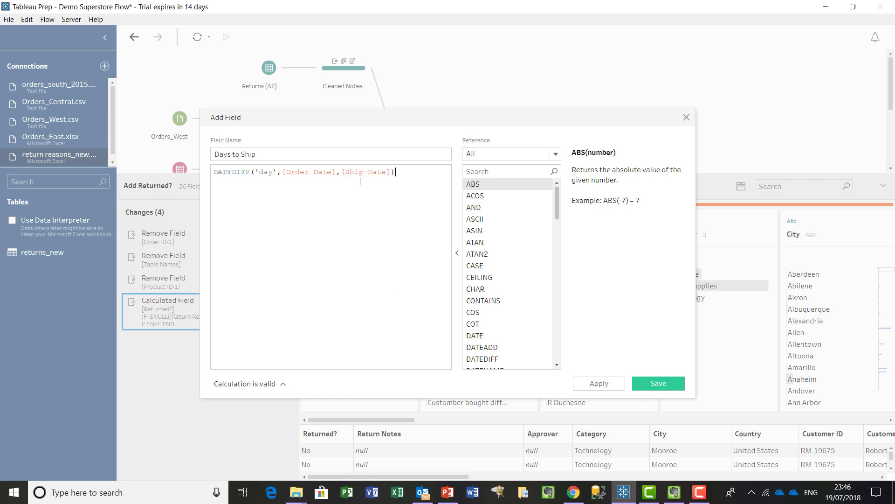
{"action": "left_click", "coordinate": [665, 389]}
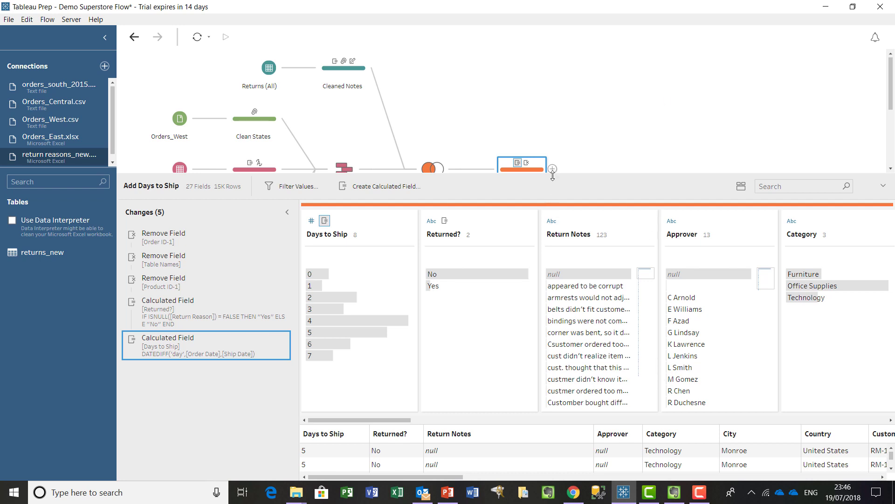
Step: Rename the cleaning step after the Orders and Returns join as Clean Orders + Returns
{"action": "left_click_drag", "start_coordinate": [553, 174], "coordinate": [552, 264]}
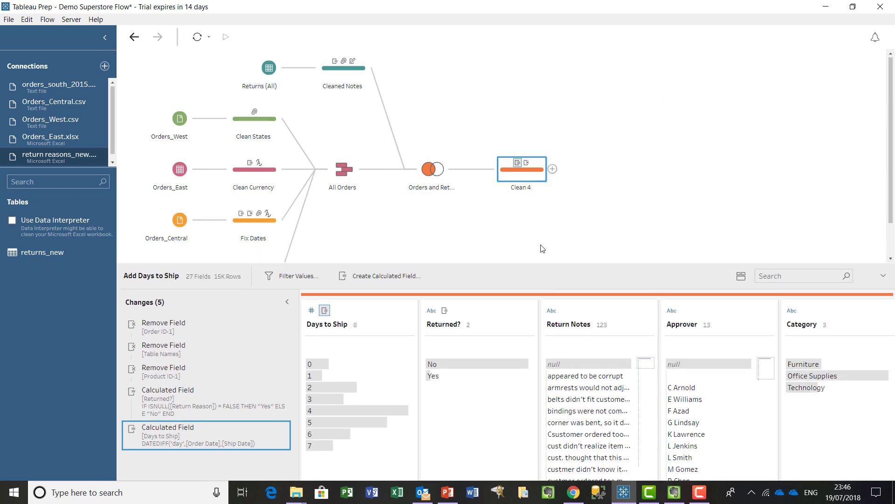
{"action": "right_click", "coordinate": [534, 182]}
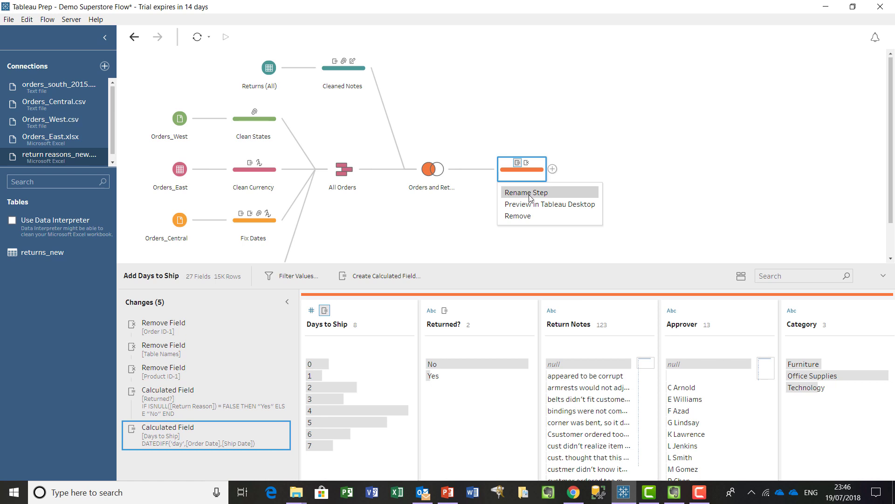
{"action": "left_click", "coordinate": [530, 196]}
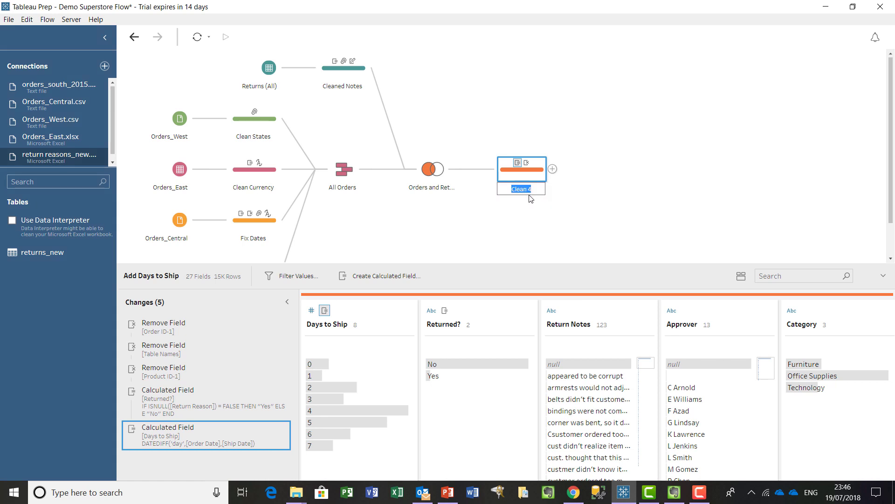
{"action": "type", "text": "Clean Or"}
{"action": "type", "text": "ders"}
{"action": "type", "text": " + Ret"}
{"action": "type", "text": "urns"}
{"action": "key", "text": "Return"}
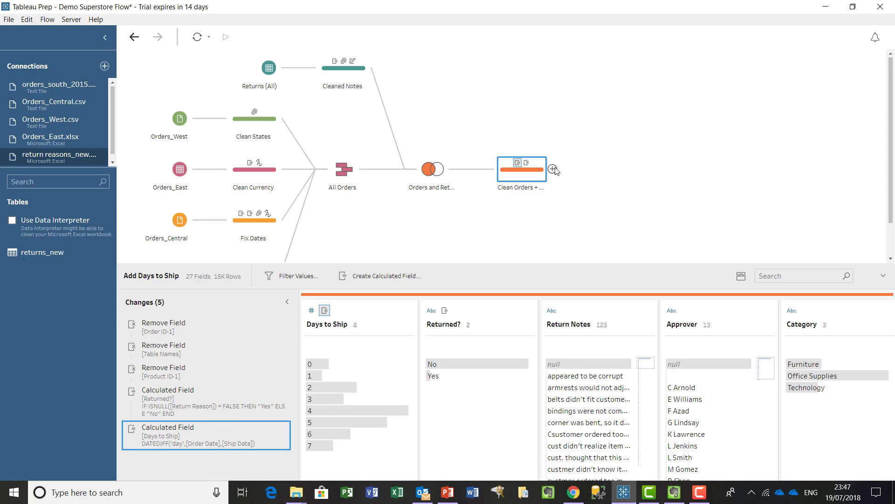
Step: Add an output after the Clean Orders + Returns step and run the flow, replacing the existing TableauOutput.csv file
{"action": "left_click", "coordinate": [553, 169]}
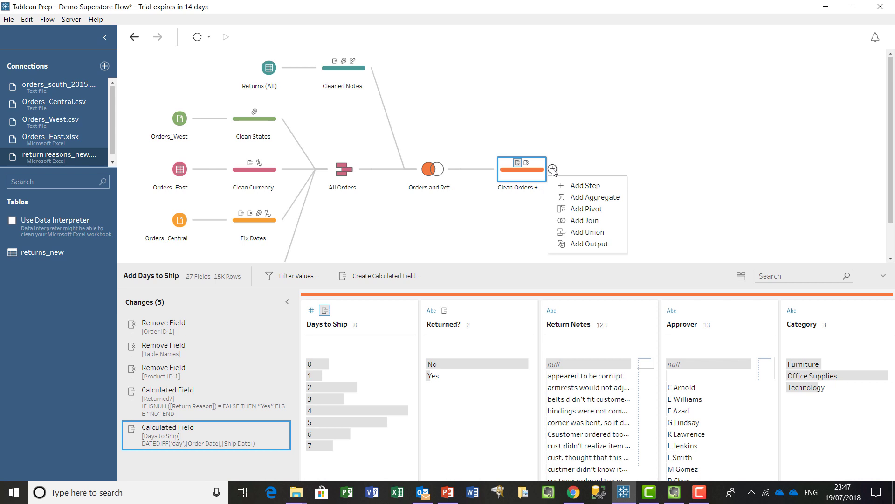
{"action": "left_click", "coordinate": [587, 245]}
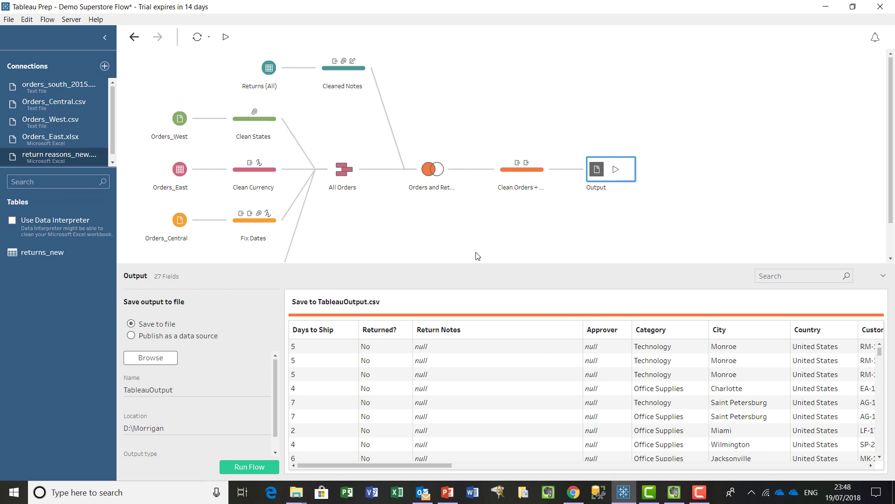
{"action": "left_click", "coordinate": [228, 37]}
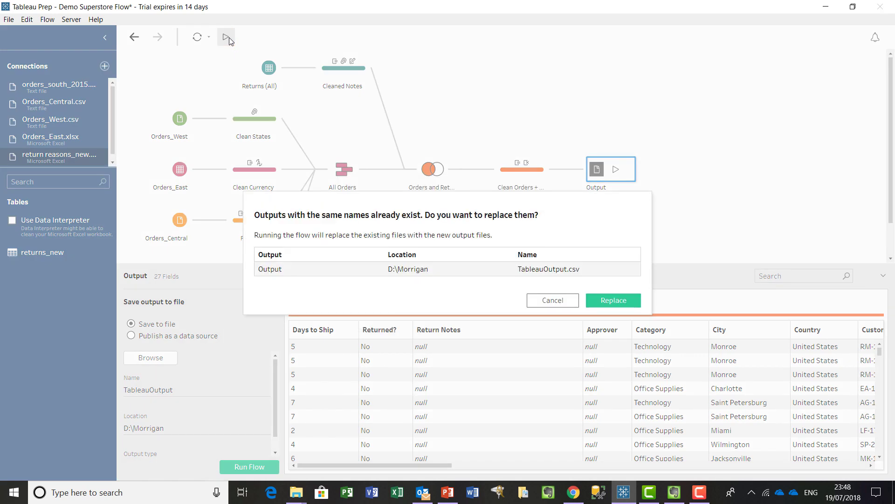
{"action": "left_click", "coordinate": [607, 302]}
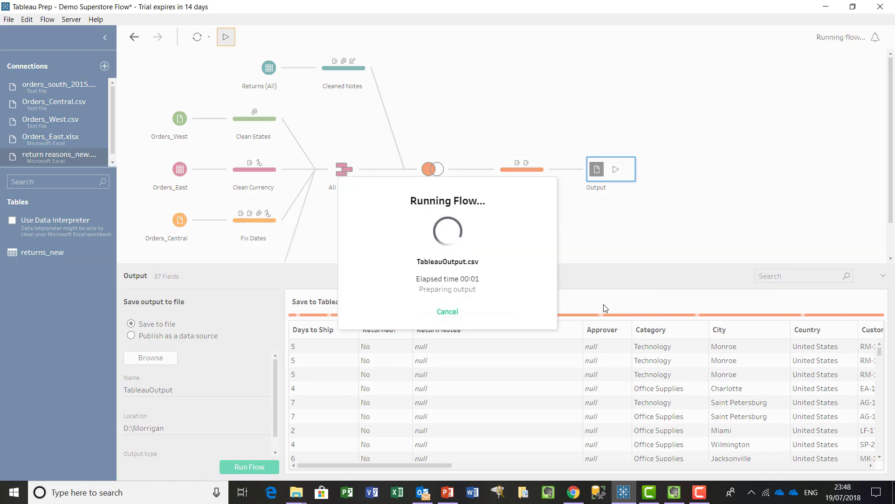